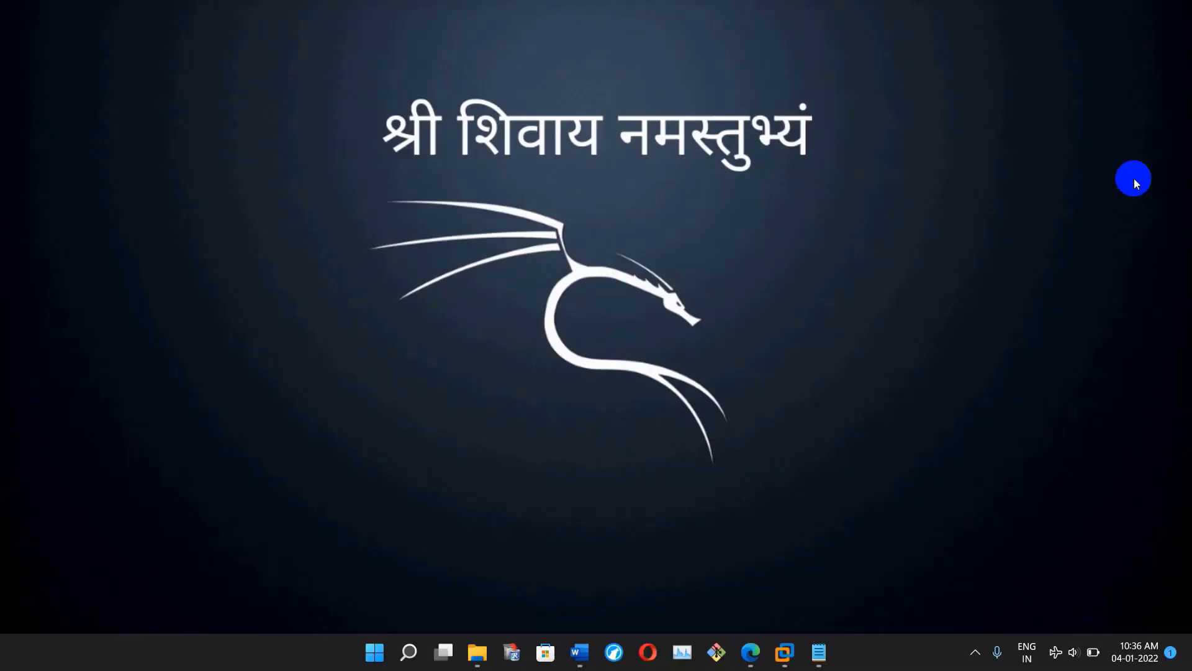
Bring the Ubuntu_21.10_VM_Linux window to the front and show the Activities overview of its open windows.
mouse_move(784, 652)
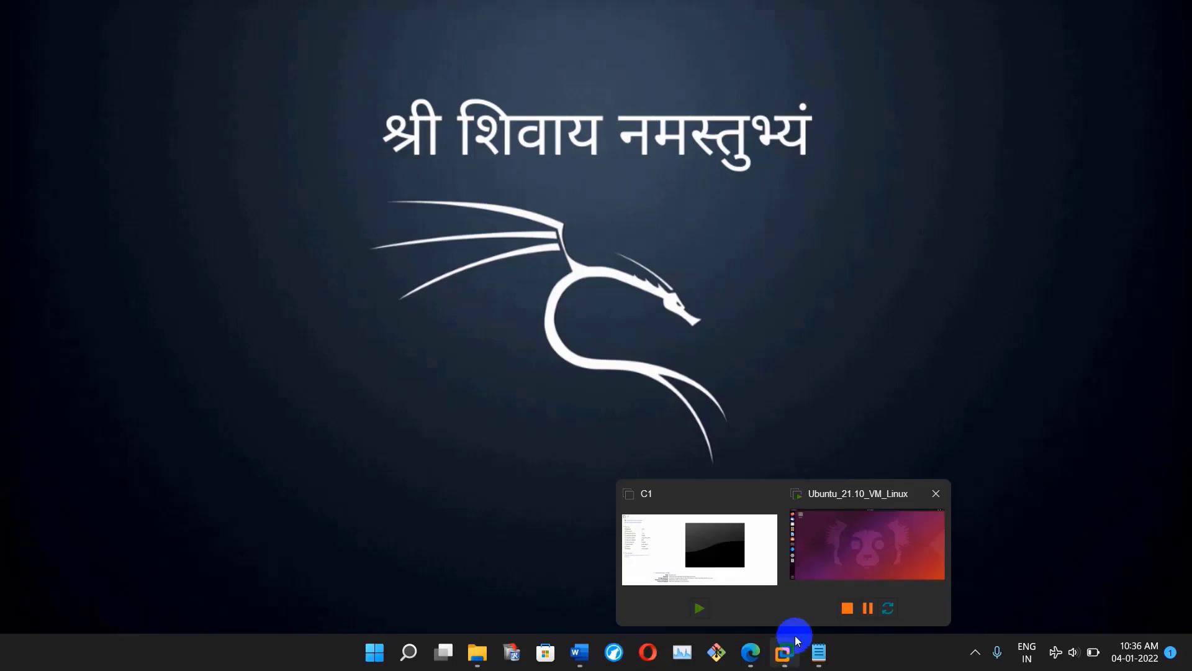
click(870, 561)
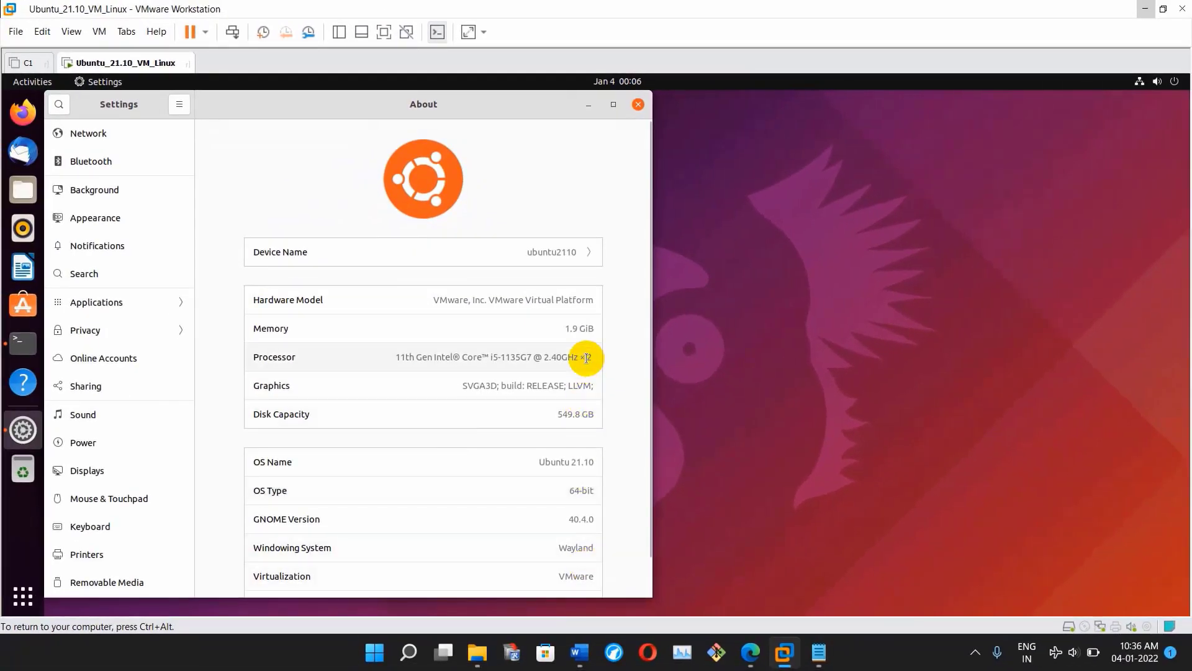
key(super)
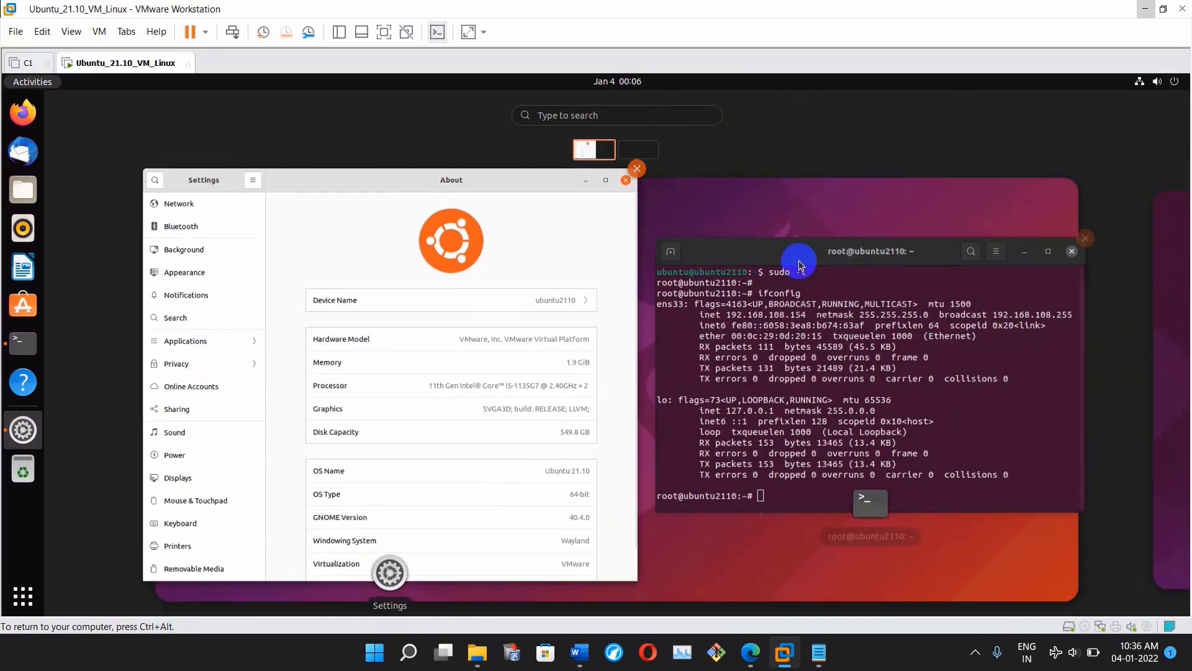
Move the root terminal to the right of Settings and select the IP address 192.168.108.154.
click(732, 279)
drag(464, 154, 843, 122)
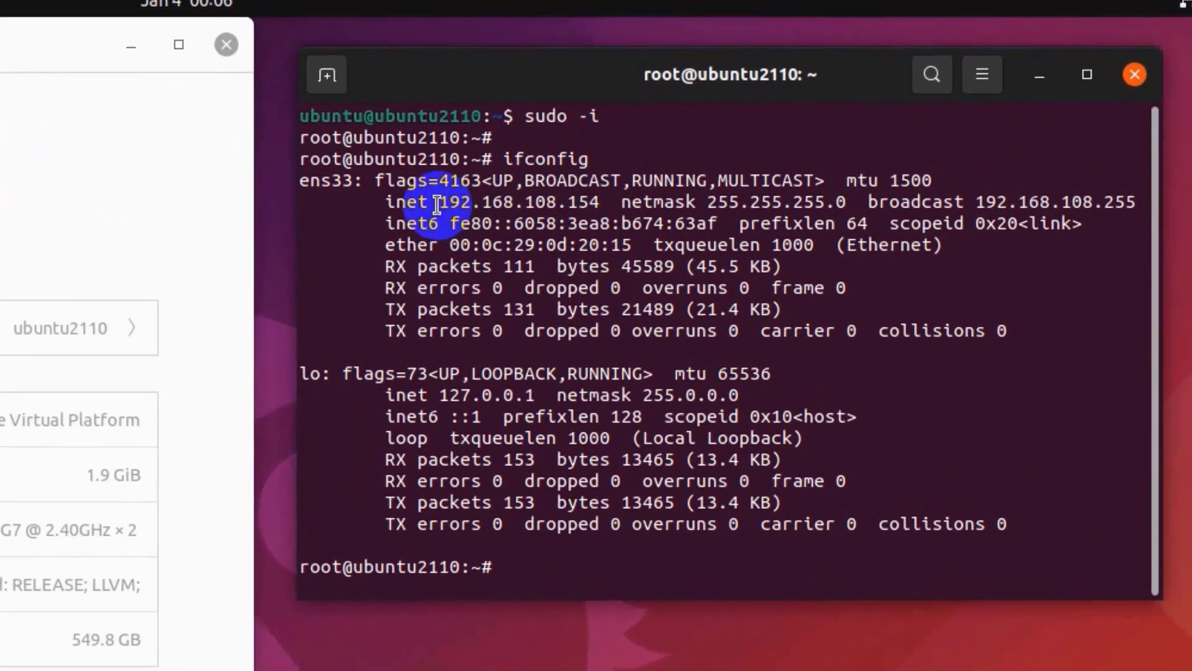
drag(437, 204, 603, 202)
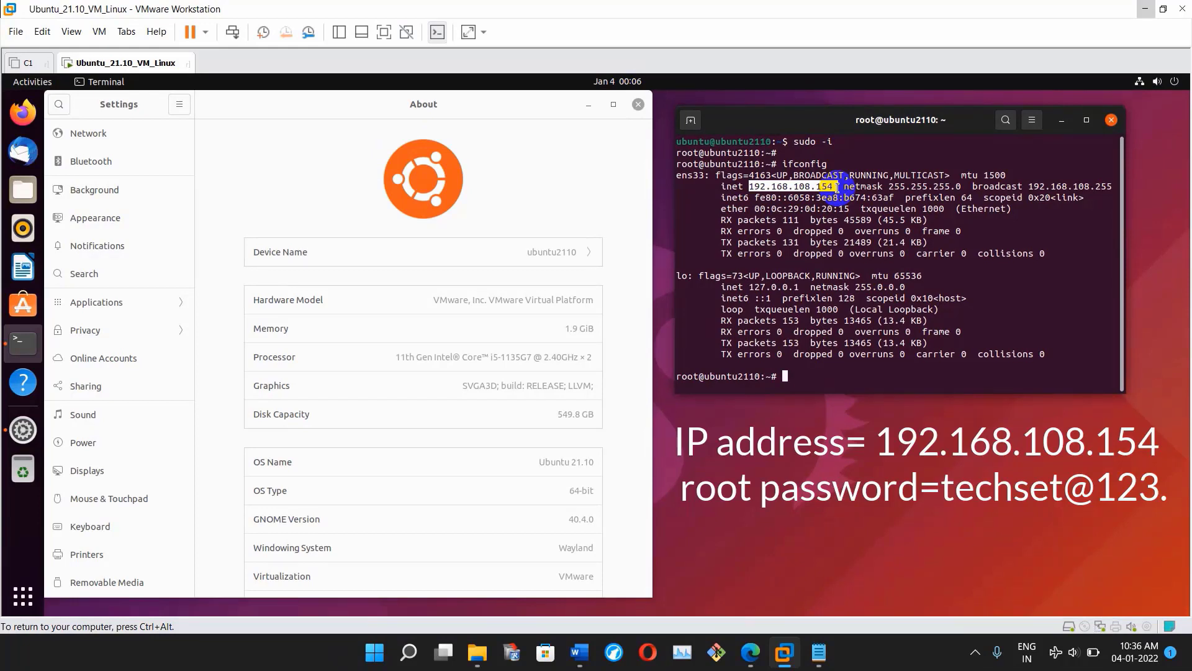
Log out of the Ubuntu session from the system menu's Power Off / Log Out options and confirm.
click(1157, 81)
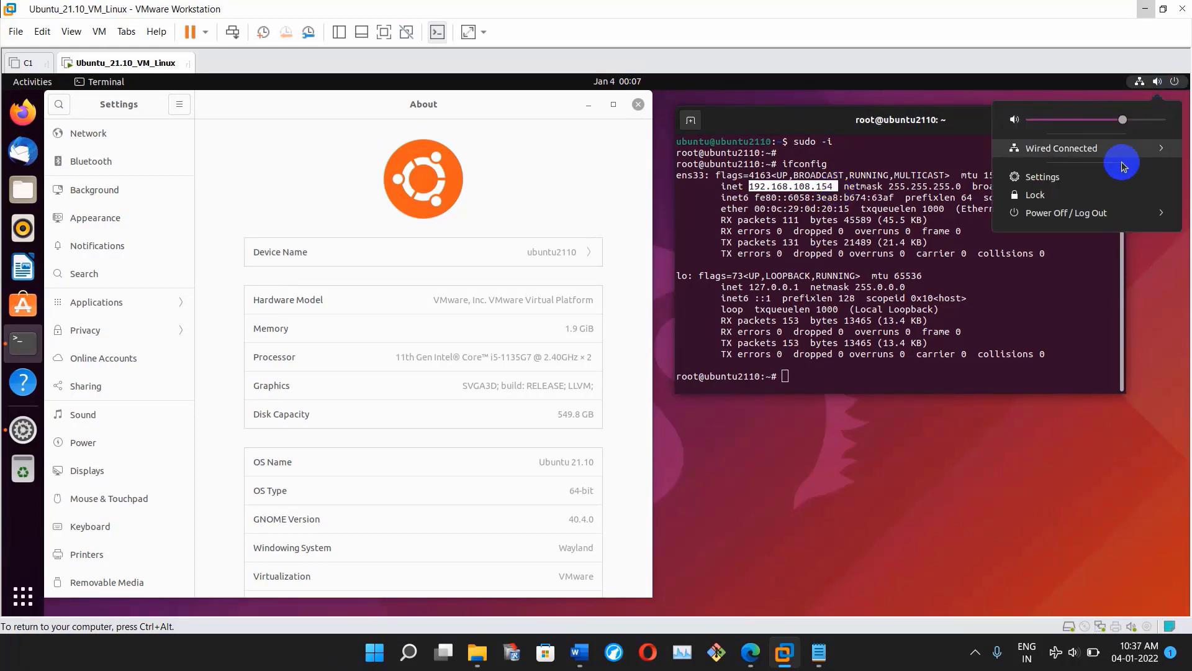
click(1091, 212)
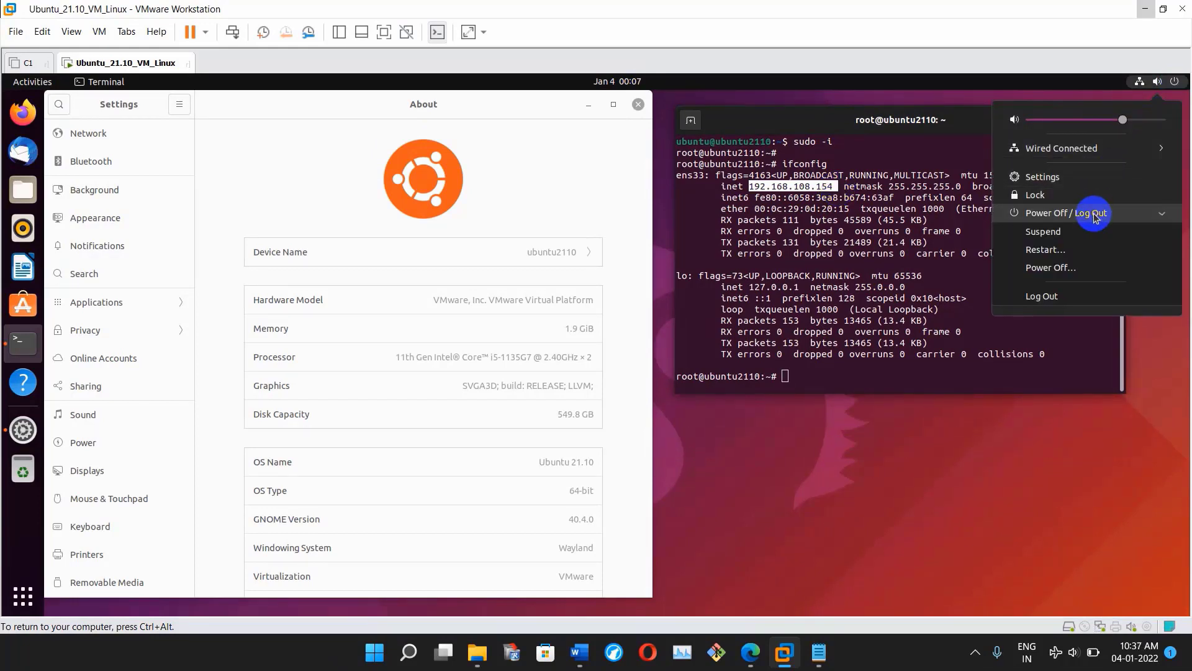
click(1048, 301)
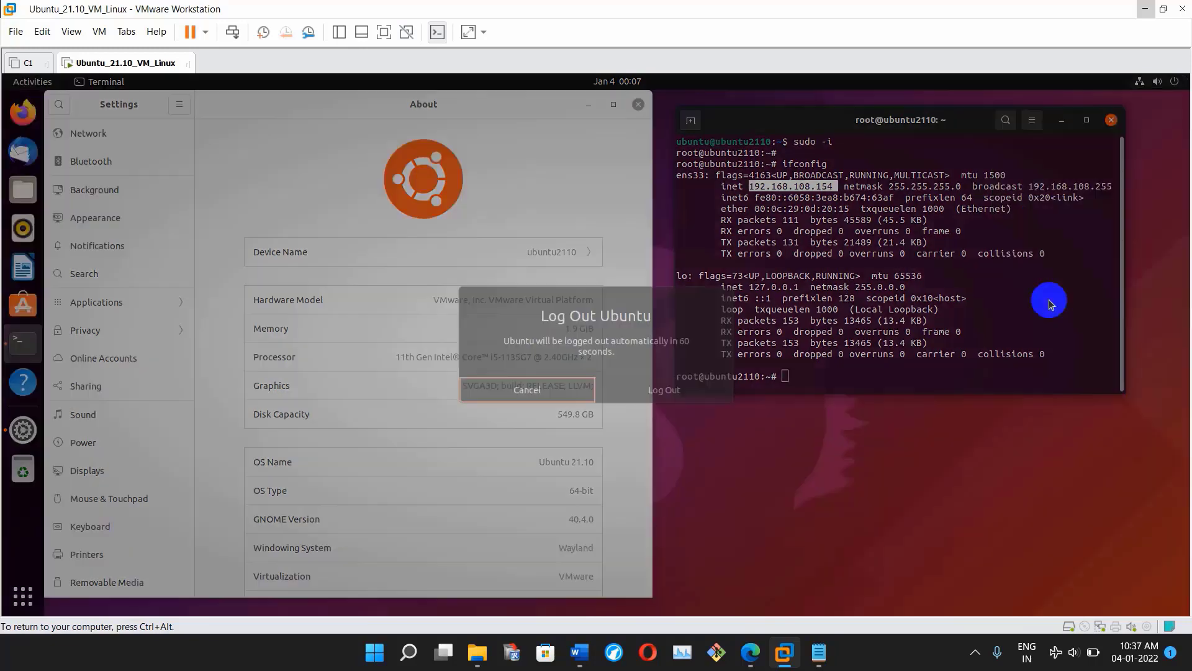
click(655, 394)
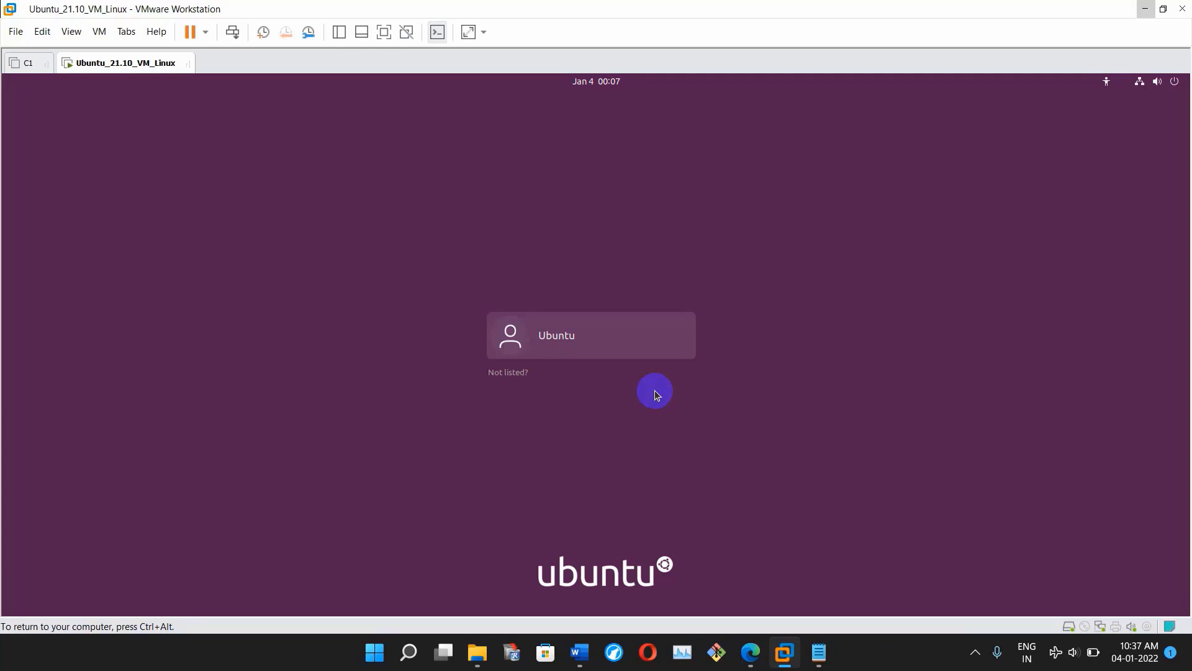
Select the Ubuntu user and submit its password, retyping it after the first attempt fails.
click(607, 354)
text(**********)
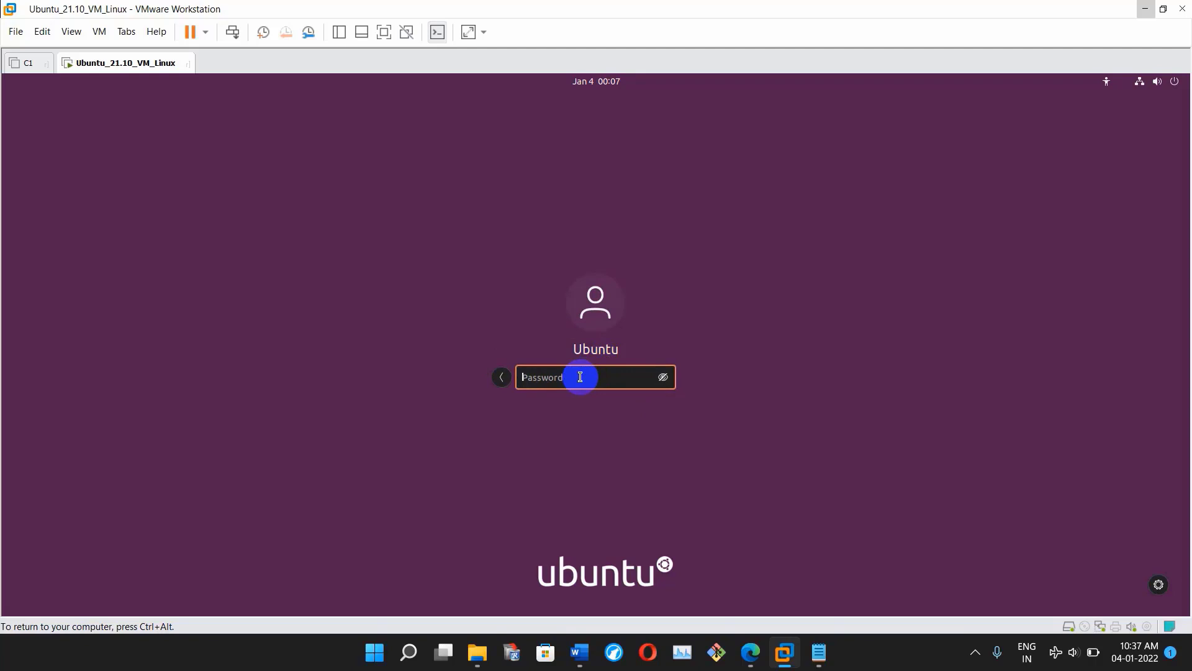
key(Return)
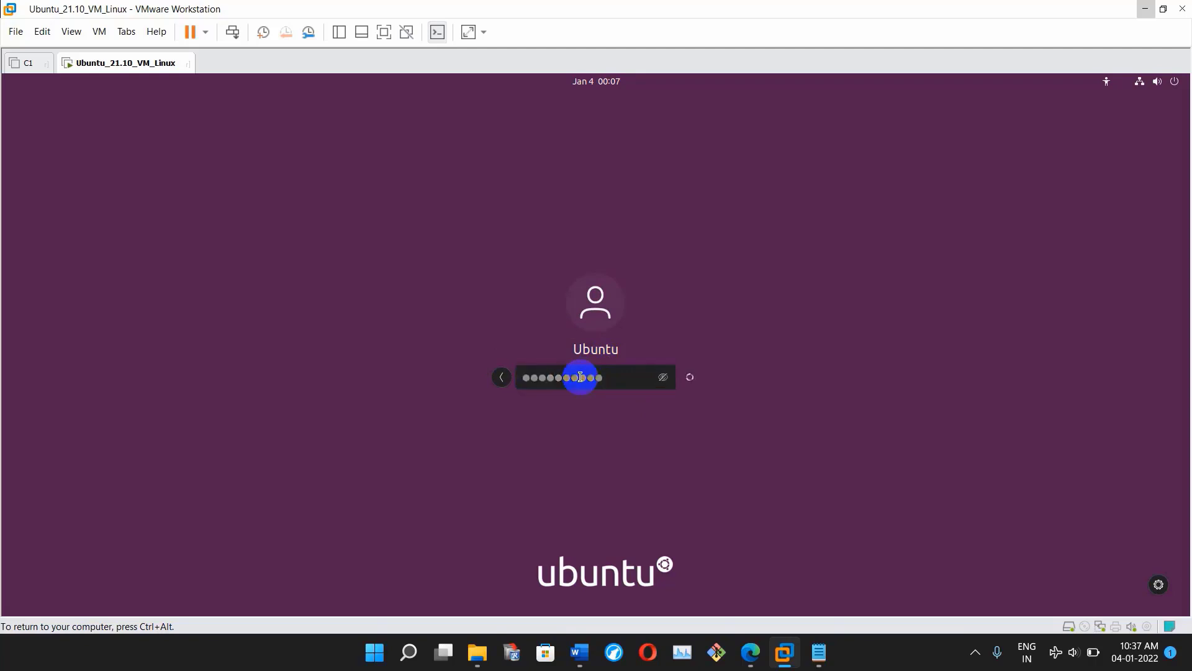
text(********)
key(Return)
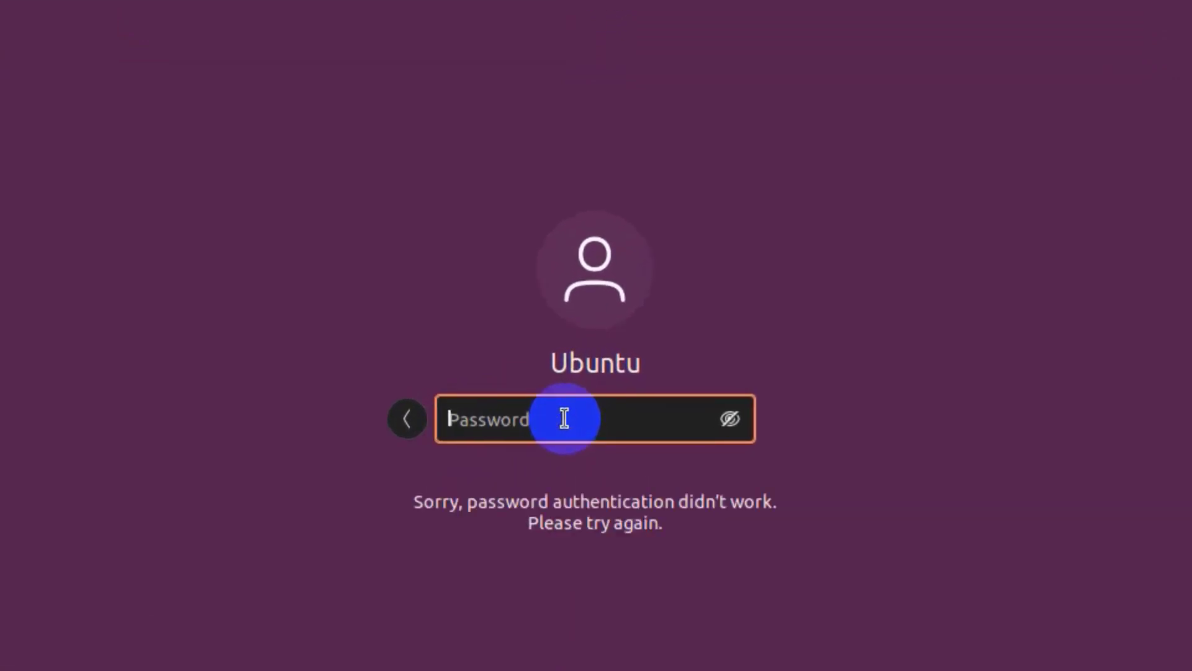
click(413, 416)
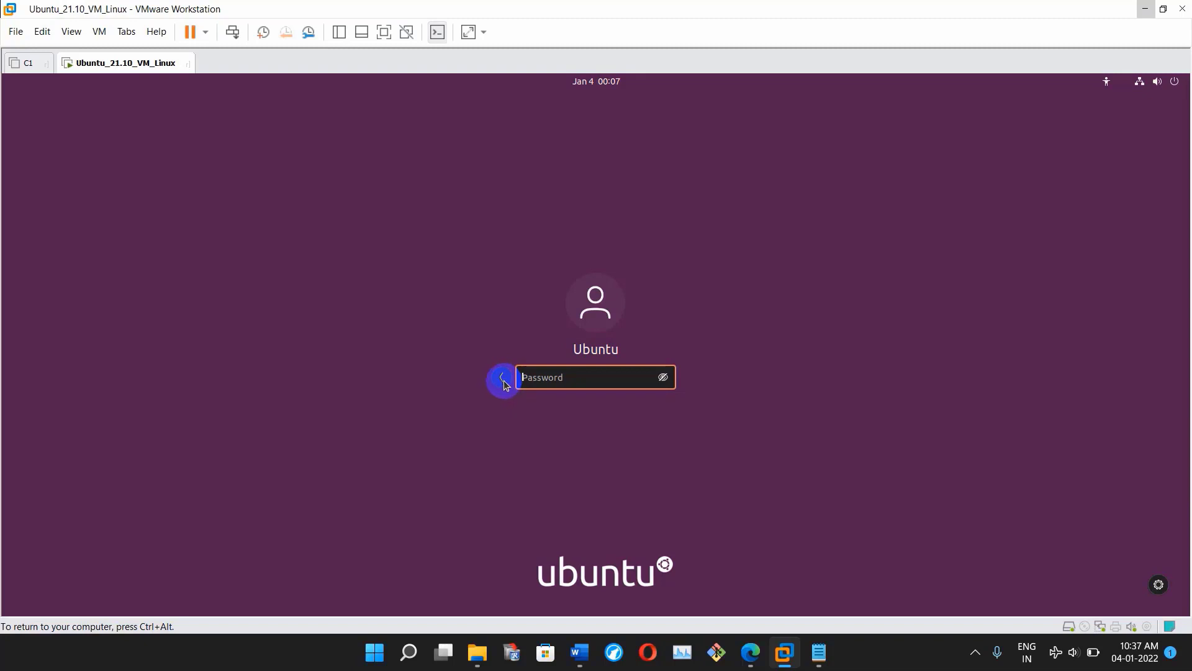
Attempt a login as root through Not listed? with the root password, then go back to retry.
click(503, 380)
click(506, 374)
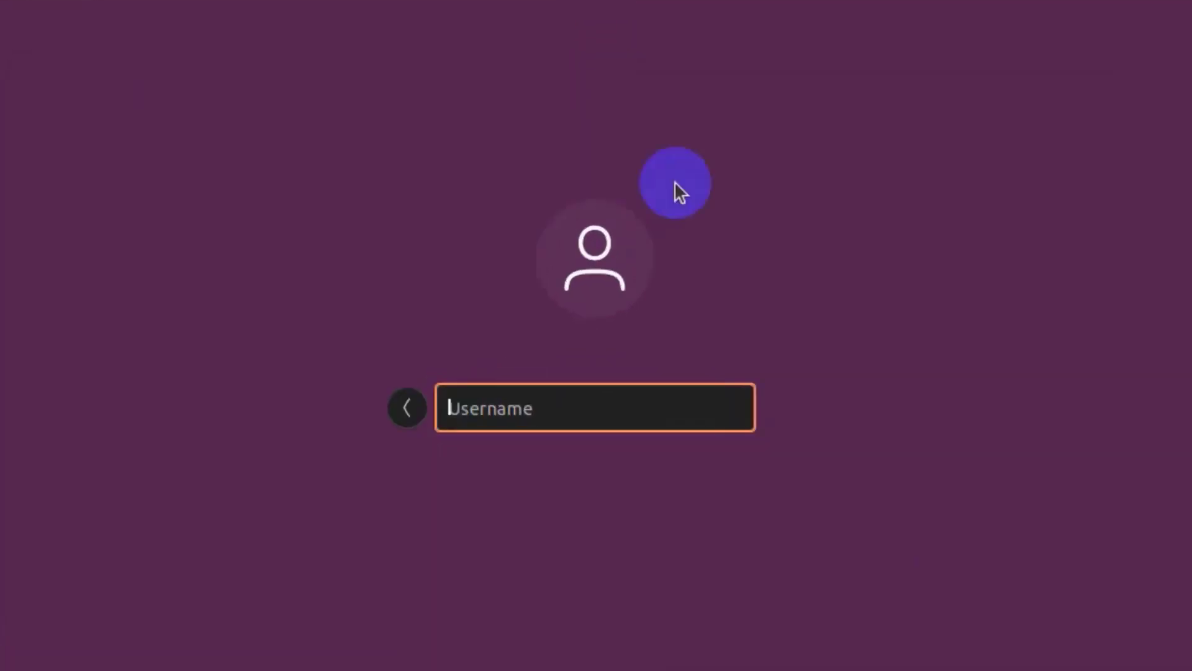
text(root)
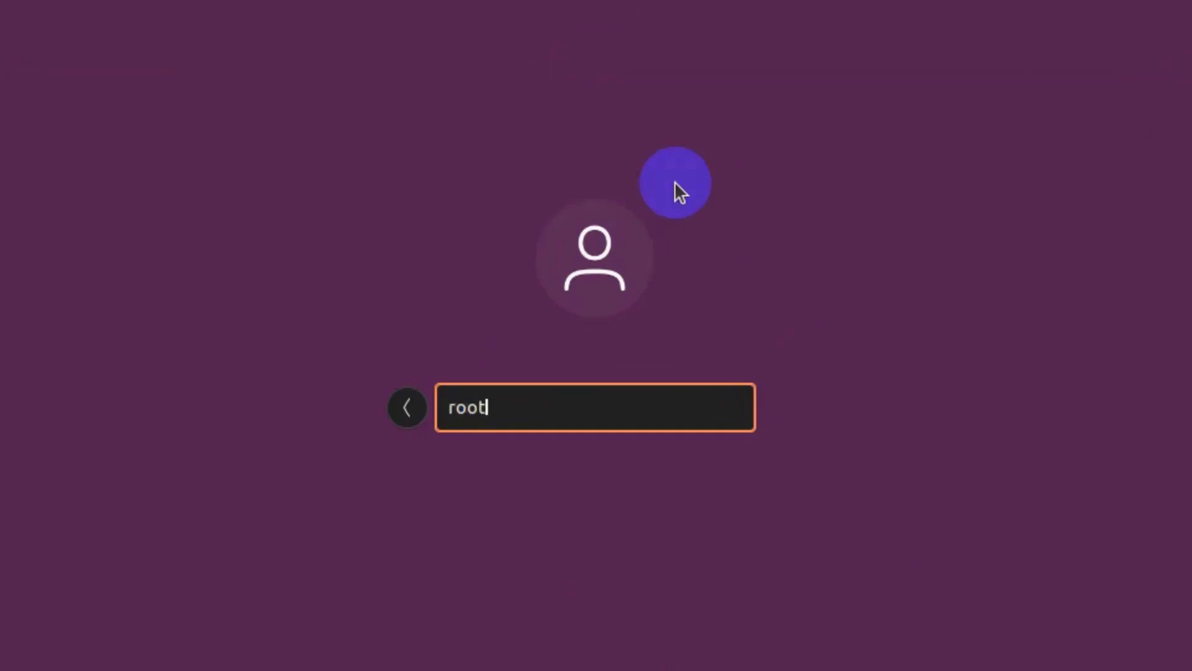
key(Return)
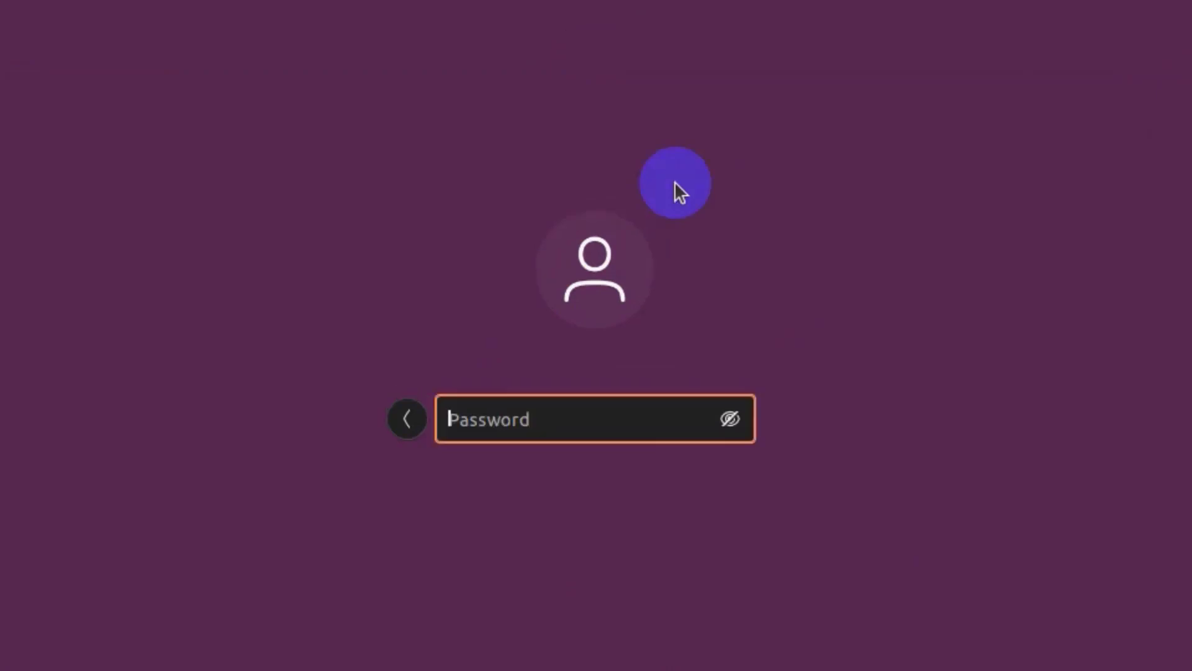
text(********)
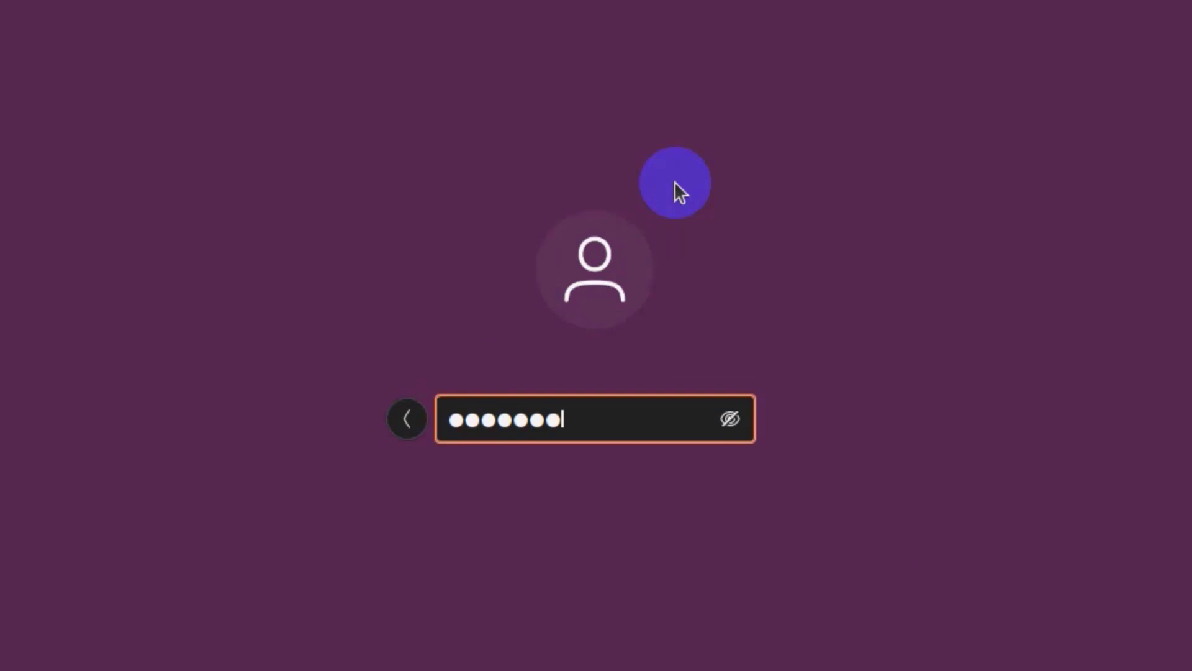
key(Return)
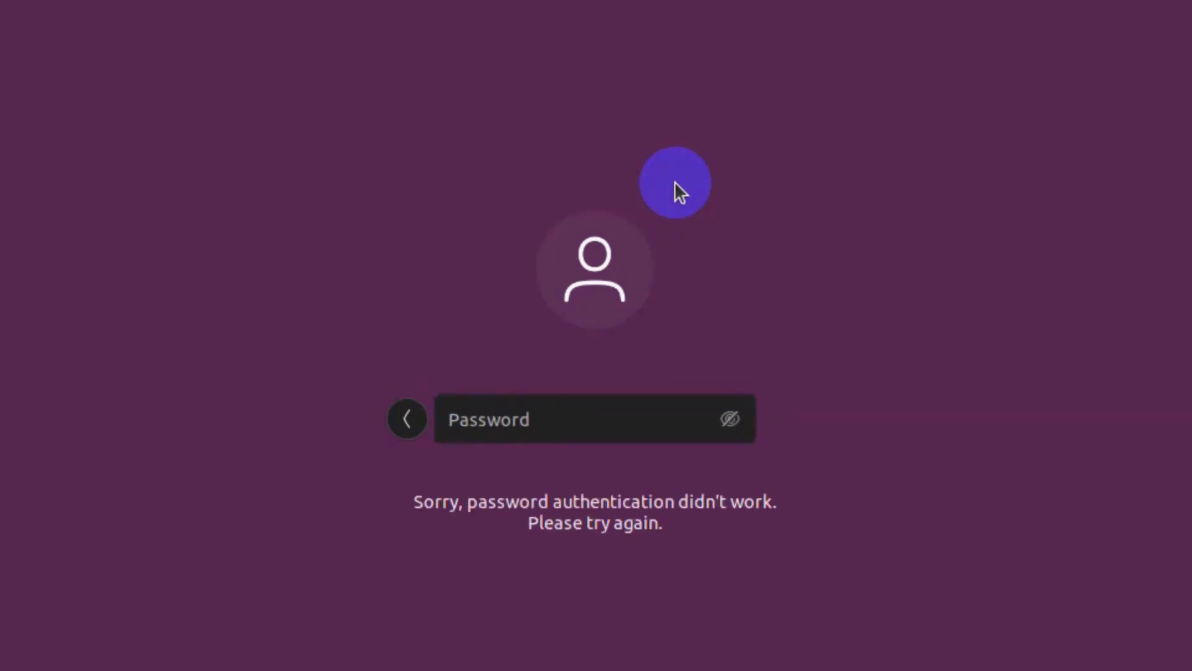
click(438, 410)
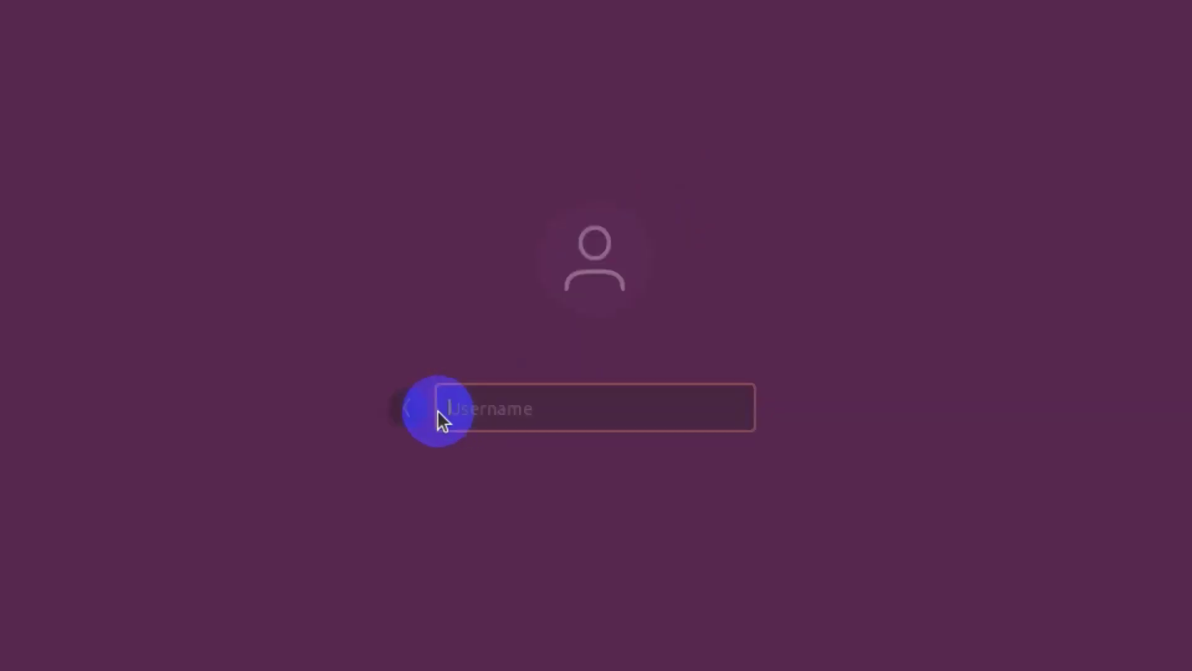
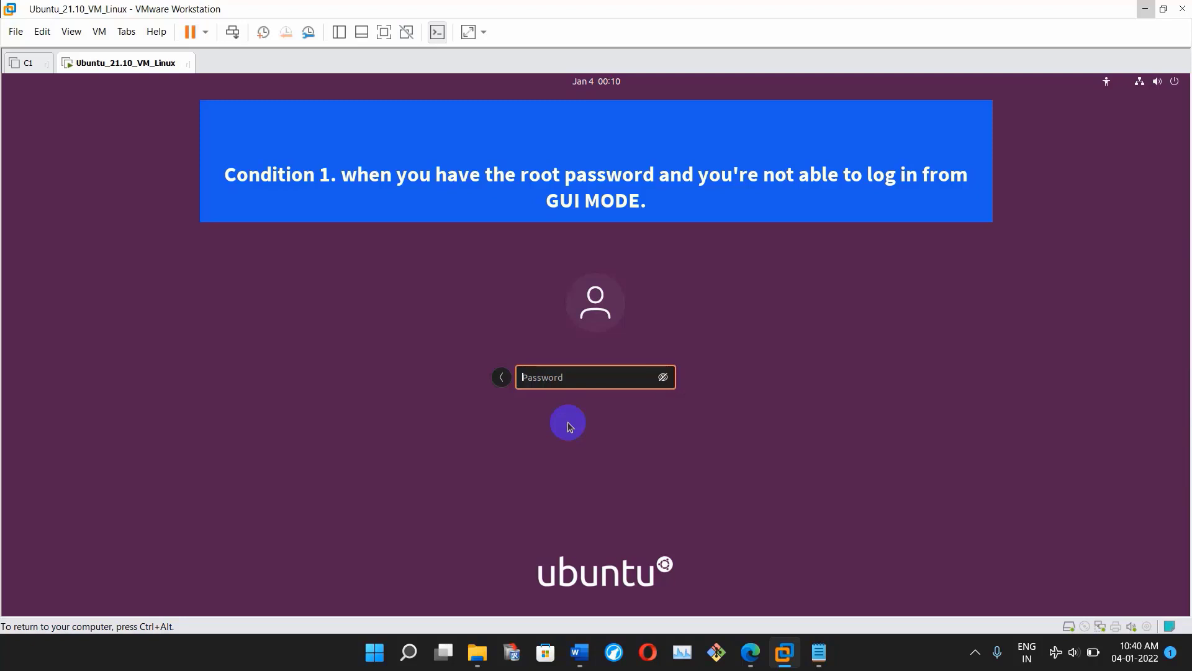
Release input from the Ubuntu VM and bring up the Git Bash taskbar jump list.
key(ctrl+alt)
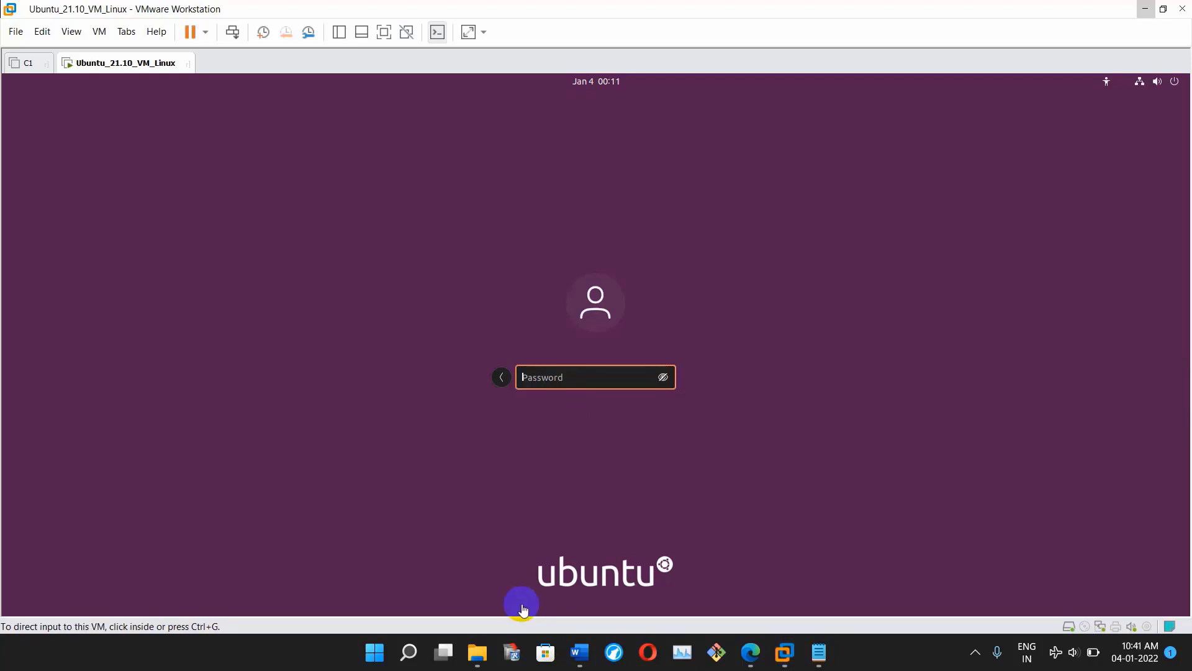
right_click(717, 653)
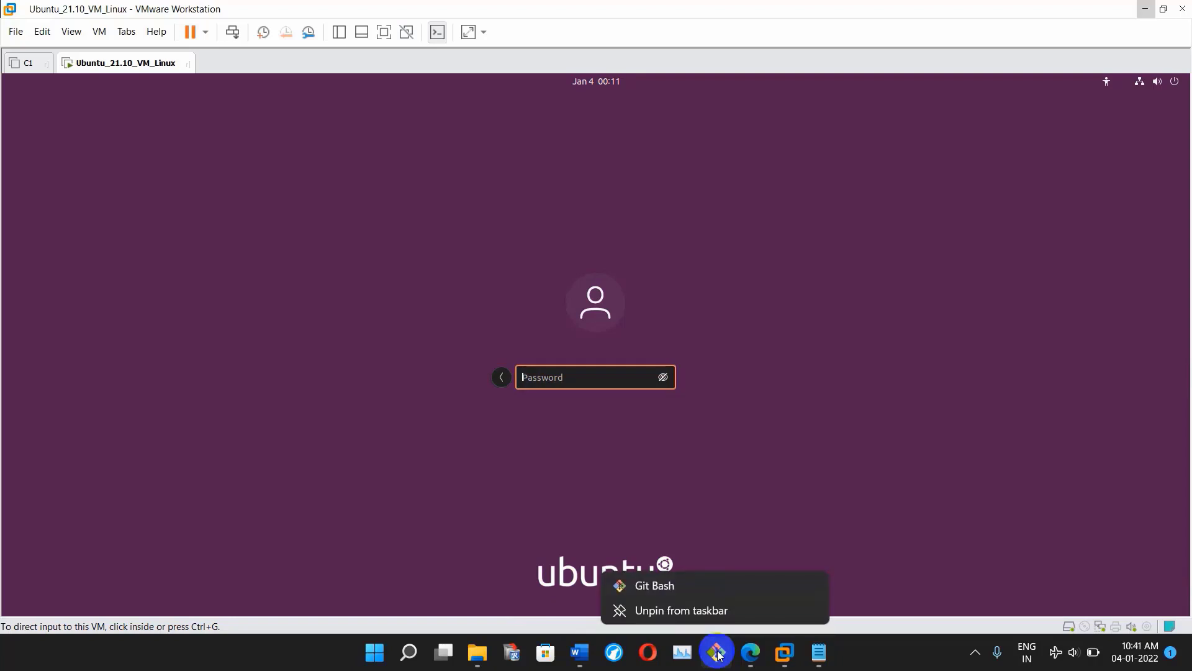
In a new Git Bash window, SSH as root to 192.168.108.154 and list /home to find the user name.
click(717, 653)
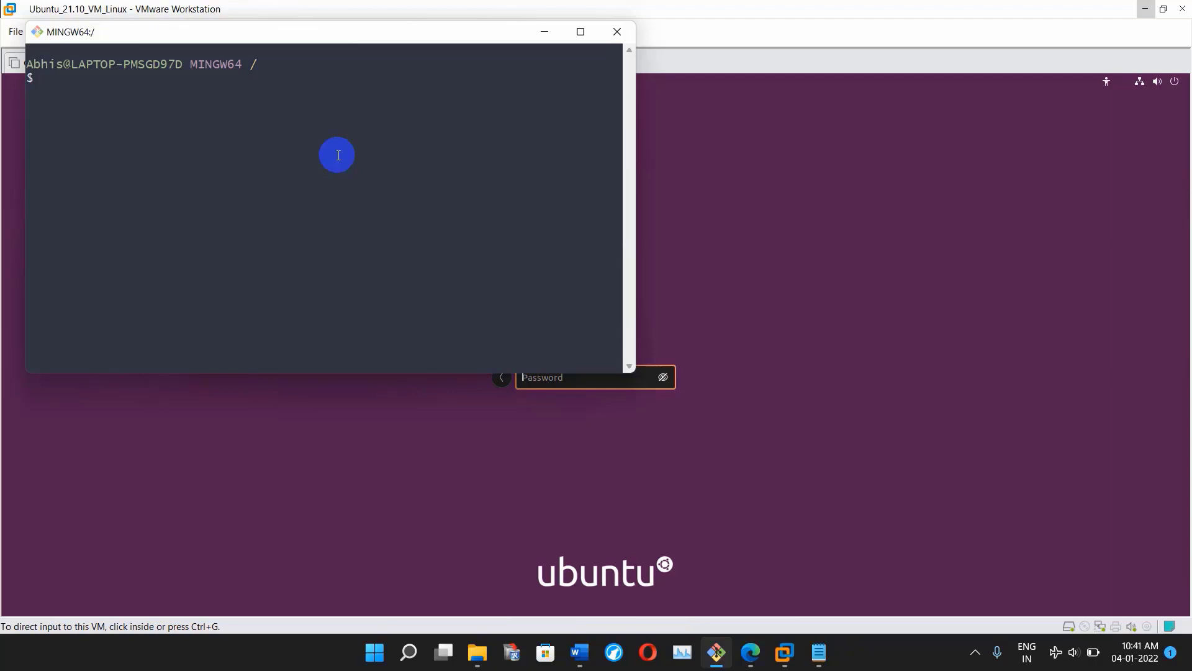
text(sh root@192.168.108.154)
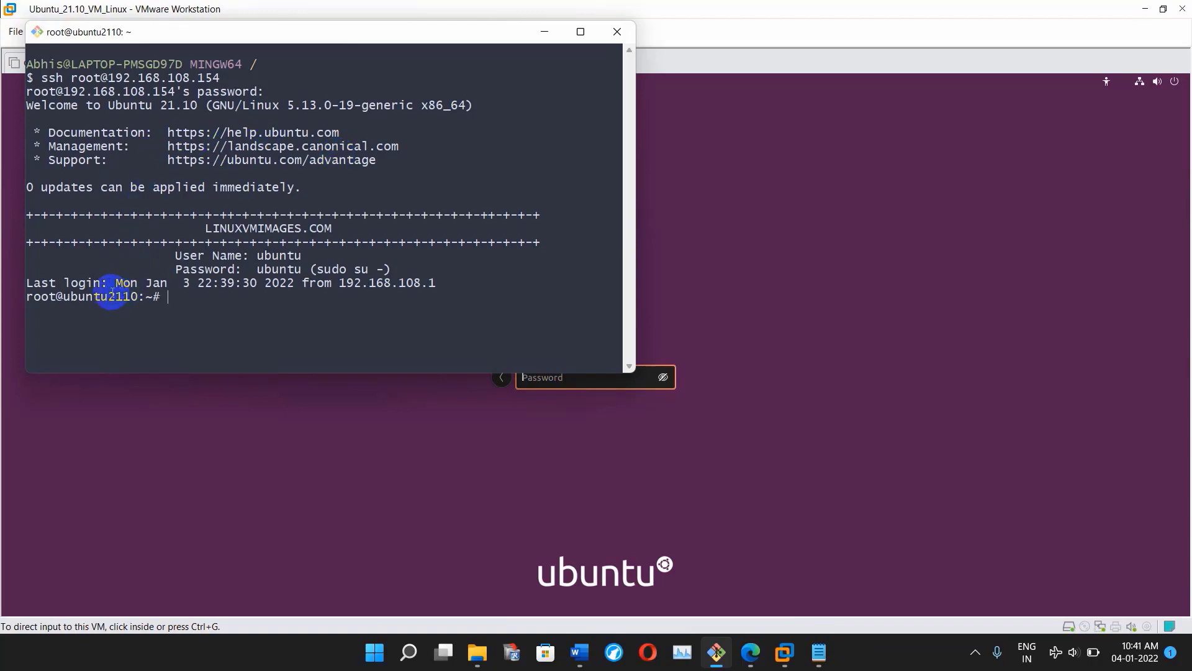
drag(25, 296, 173, 300)
click(198, 318)
key(ctrl+l)
text(ls )
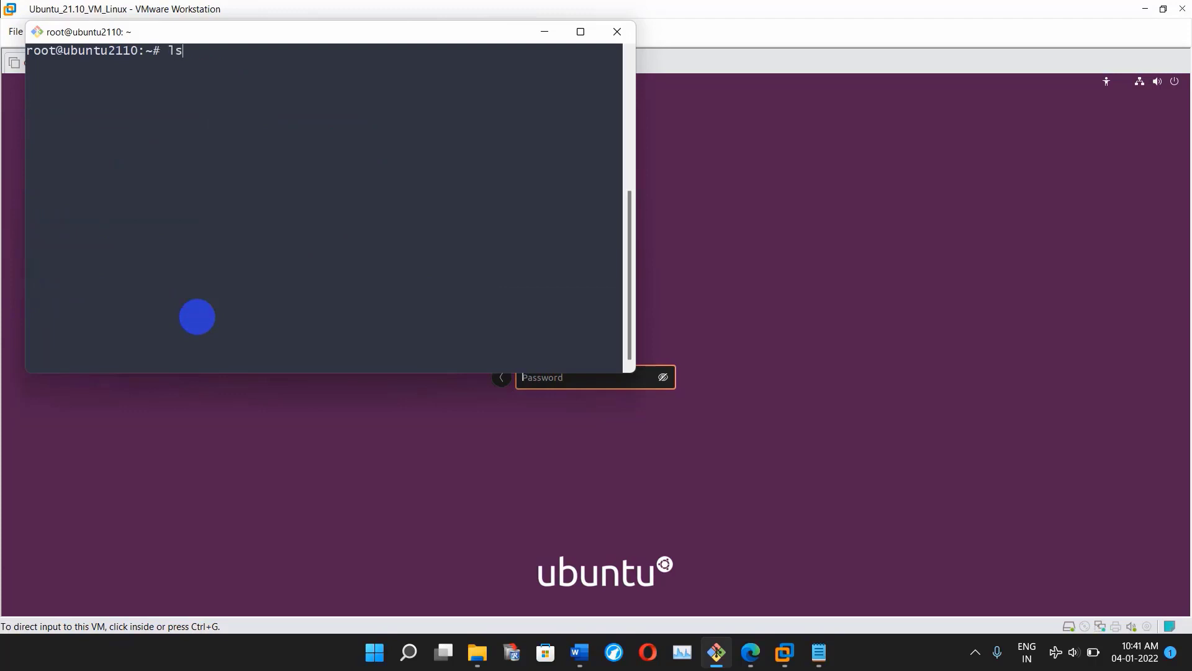
text(/home/)
key(Return)
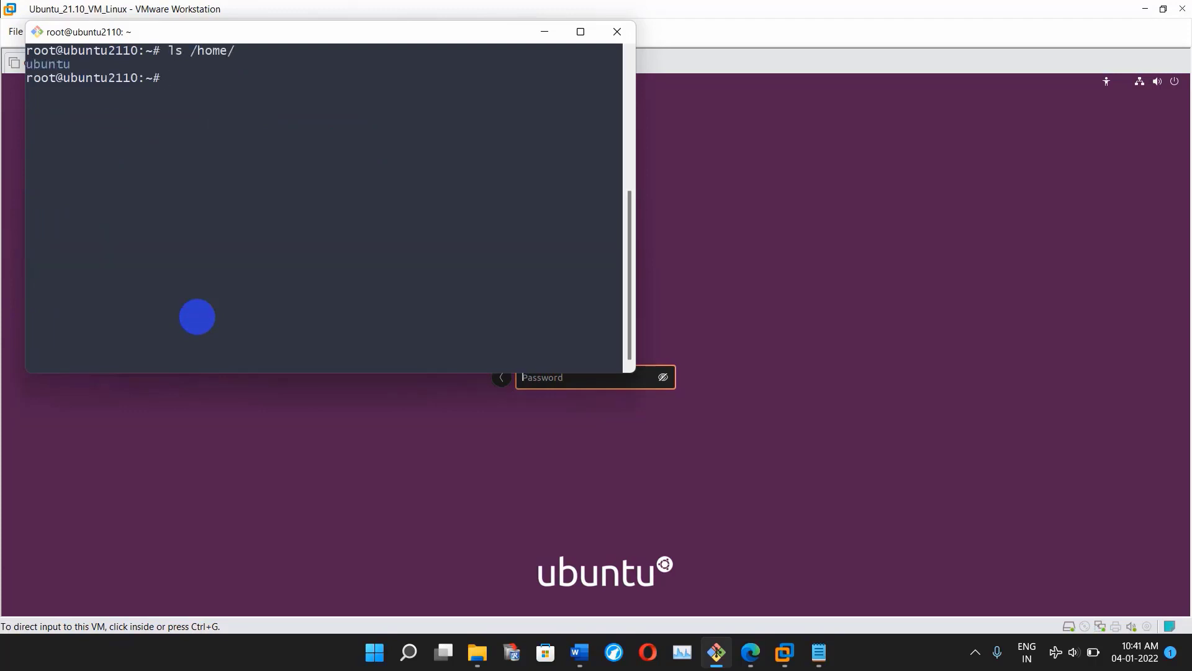
Reset the ubuntu user's password with passwd ubuntu, entering the new password twice.
text(passwd ubuntu)
key(Return)
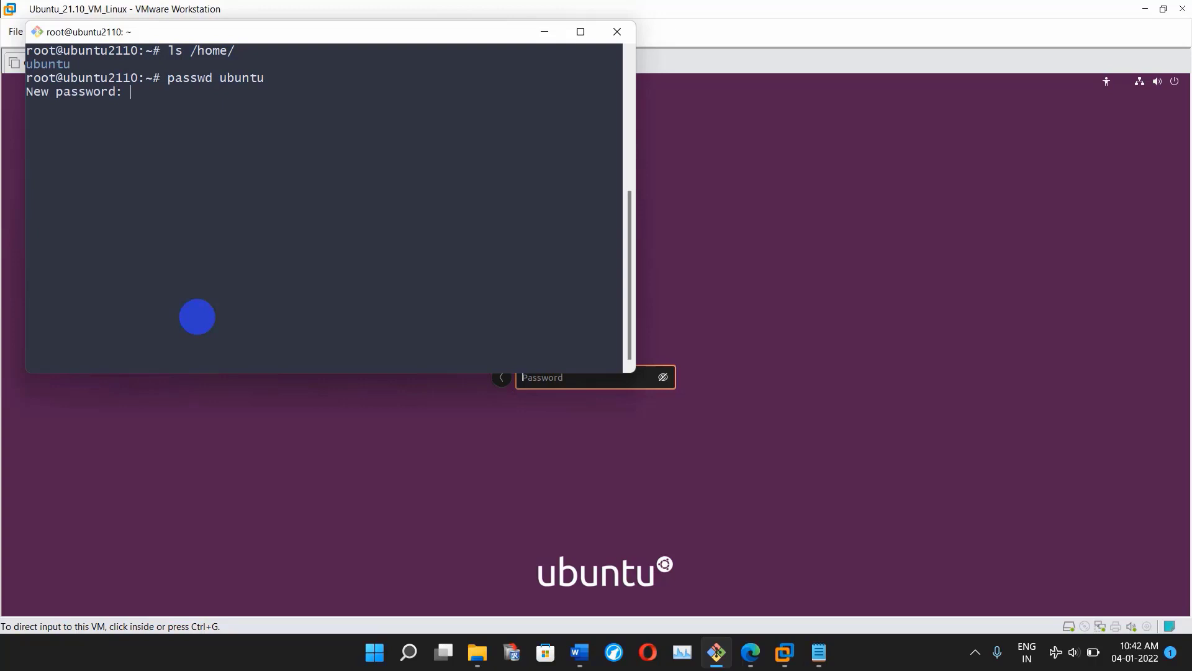
key(Return)
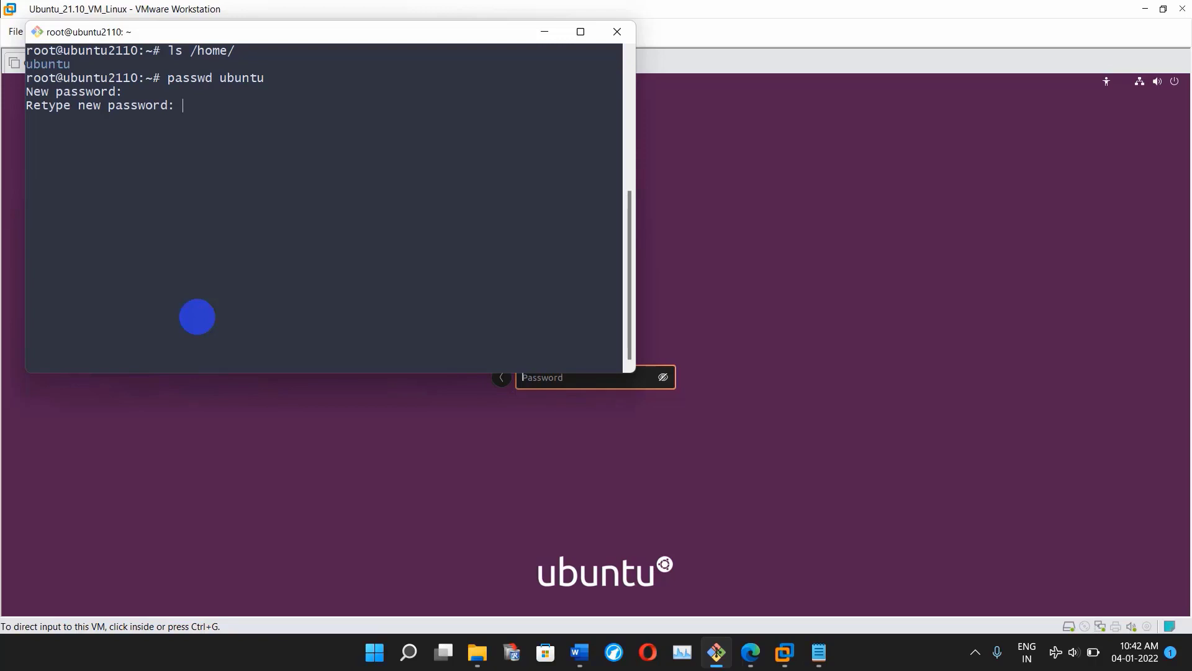
key(Return)
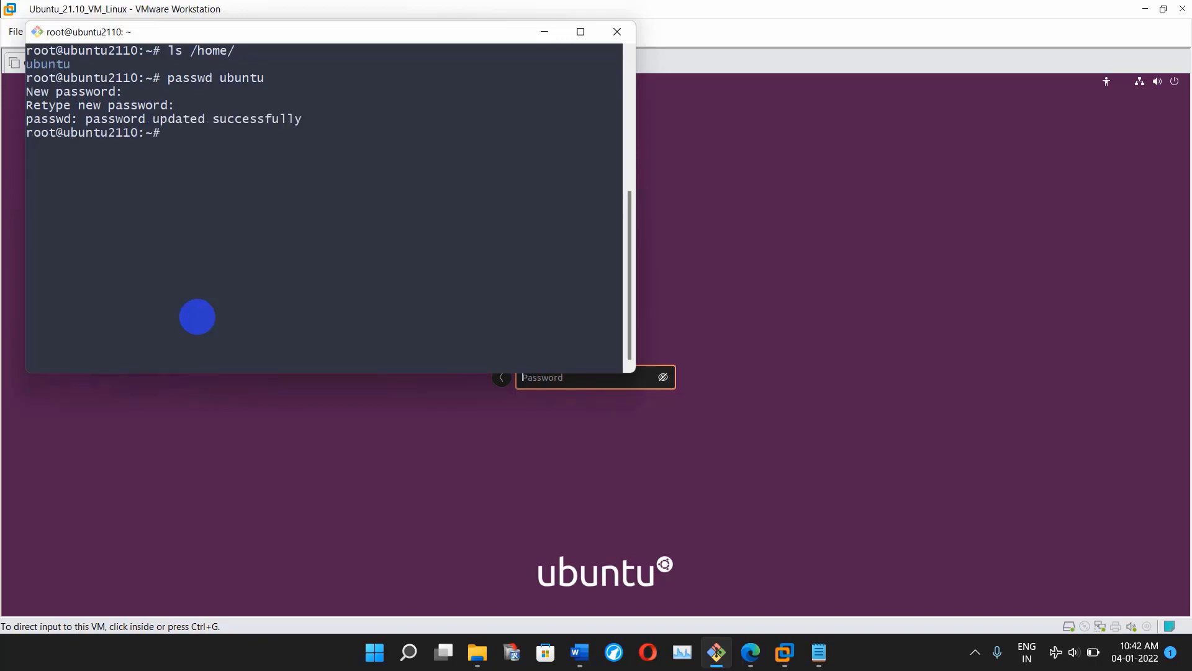
click(517, 411)
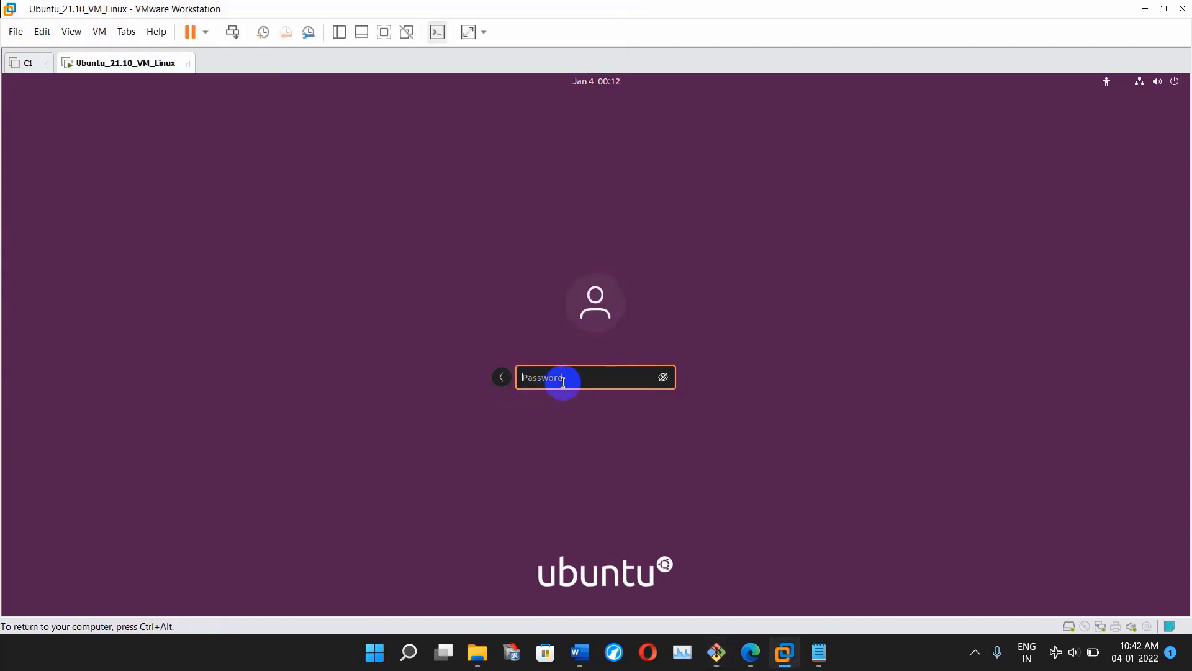
Log in with the new password, open Terminal from the dock, and run whoami.
key(Return)
click(23, 343)
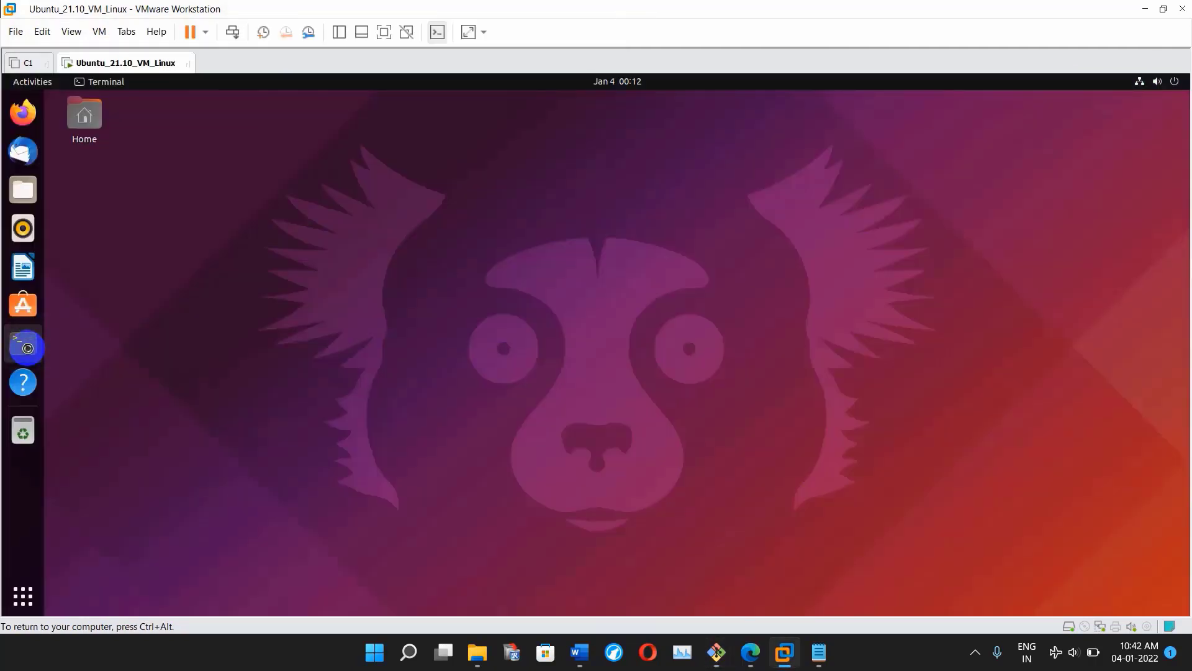
text(whi)
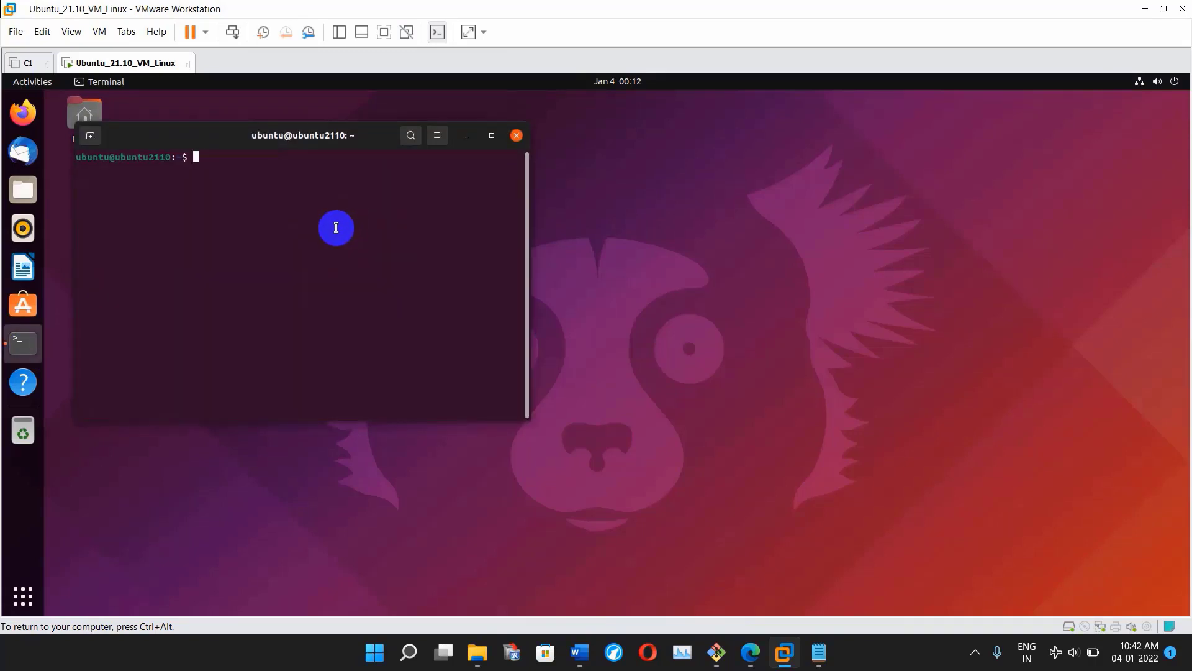
key(BackSpace)
text(oami)
key(Return)
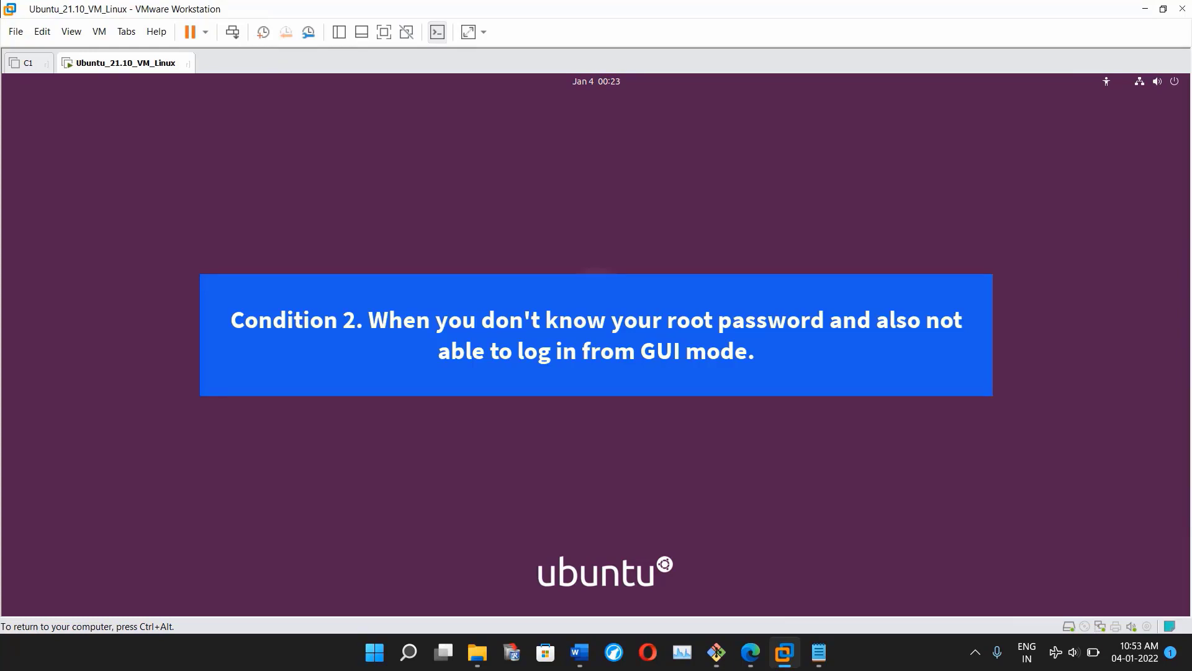
From the login screen, restart the VM via the top-right Power Off / Log Out > Restart menu.
click(499, 371)
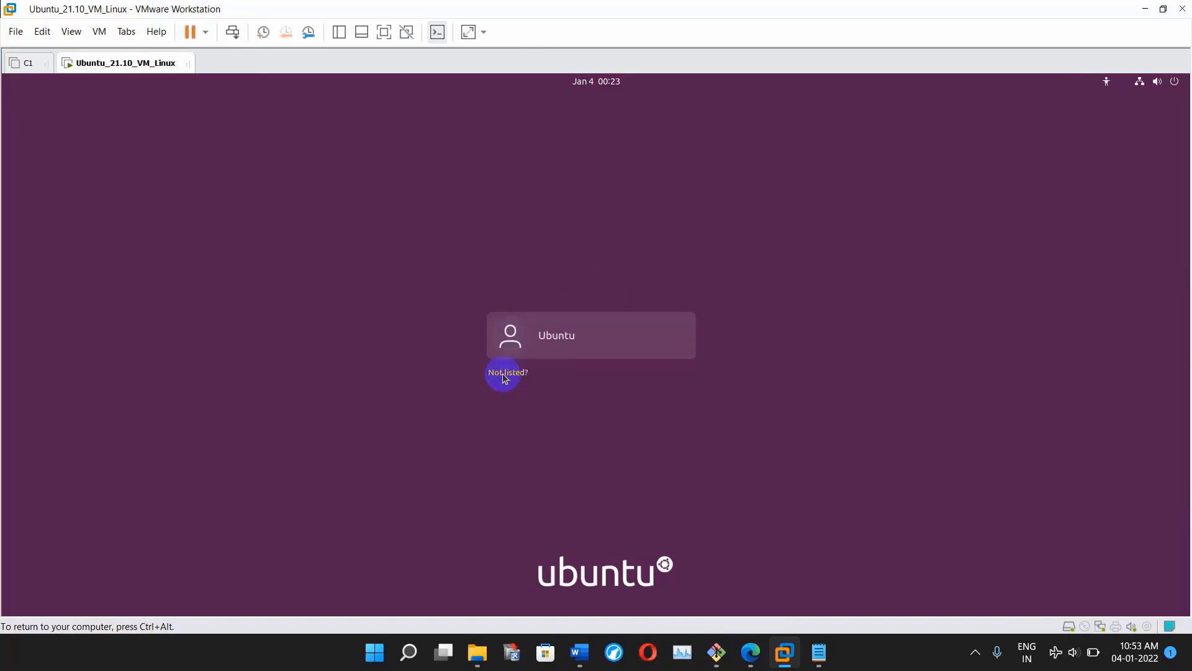
click(1172, 82)
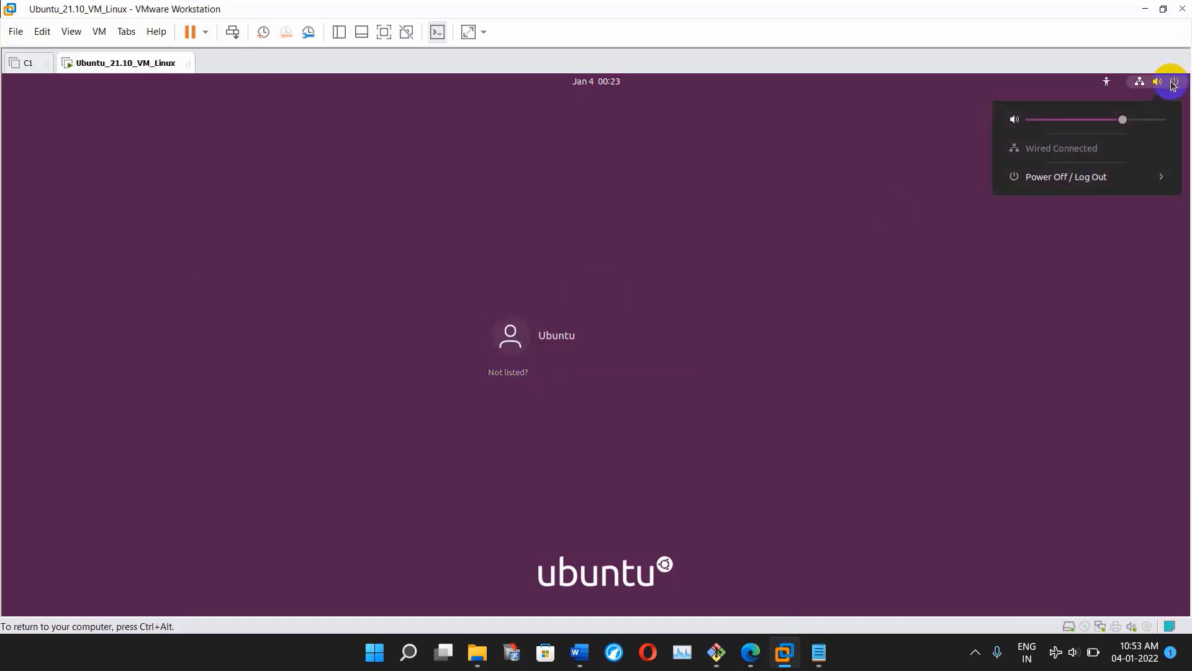
click(1105, 174)
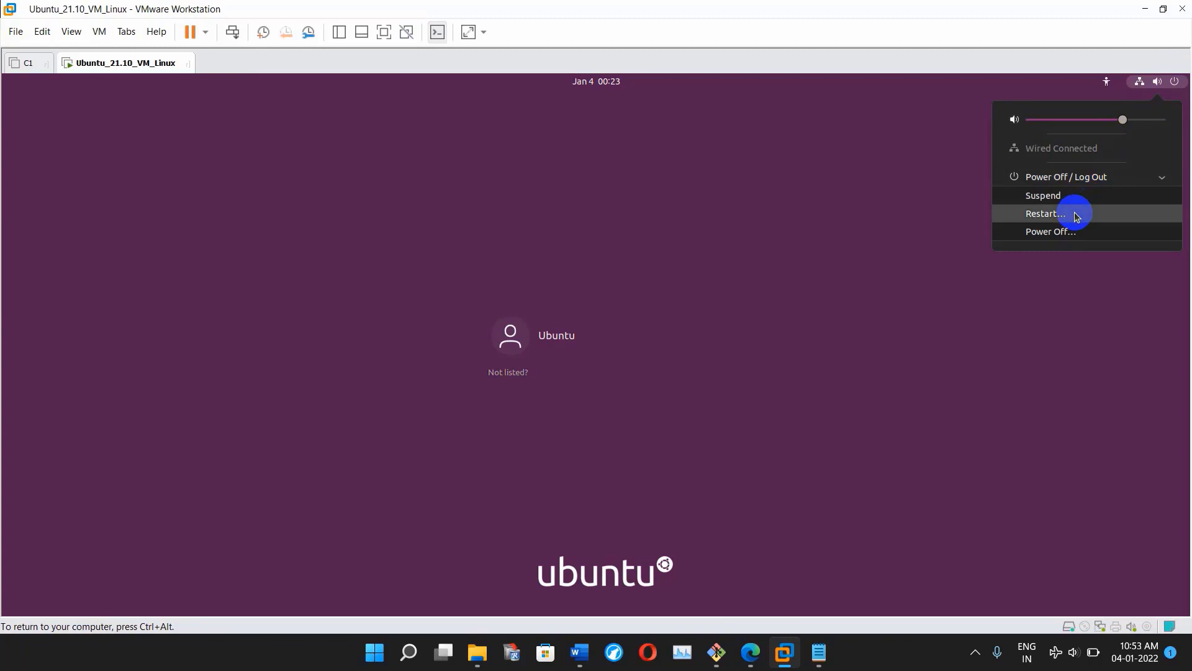
click(1078, 213)
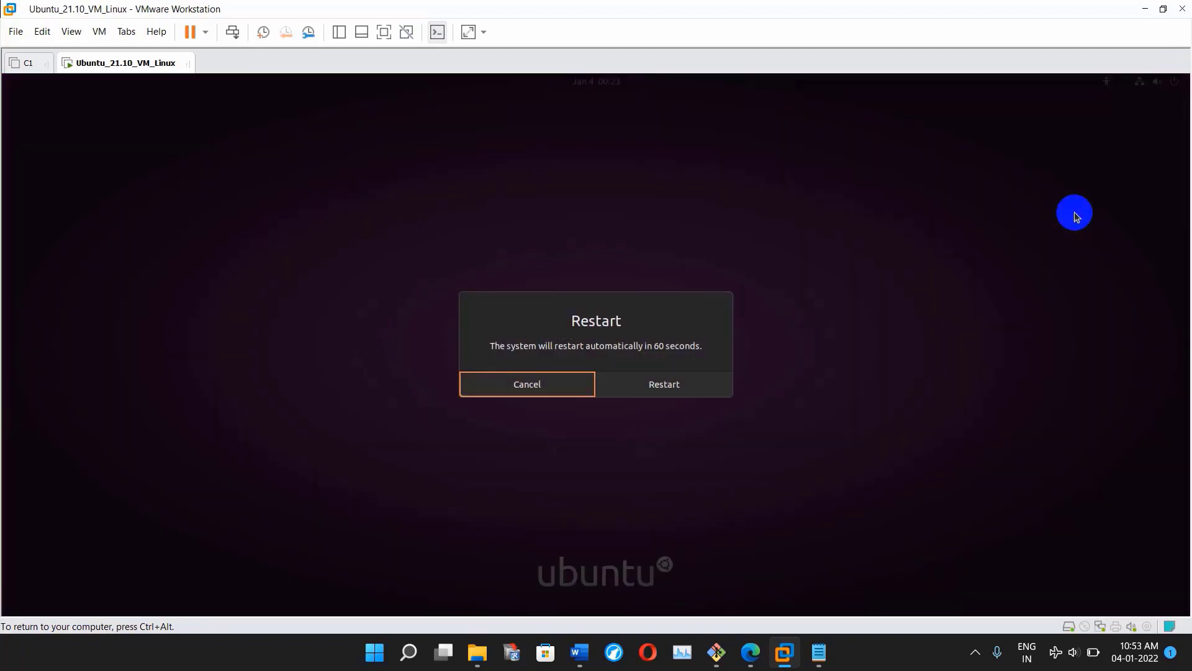
click(690, 385)
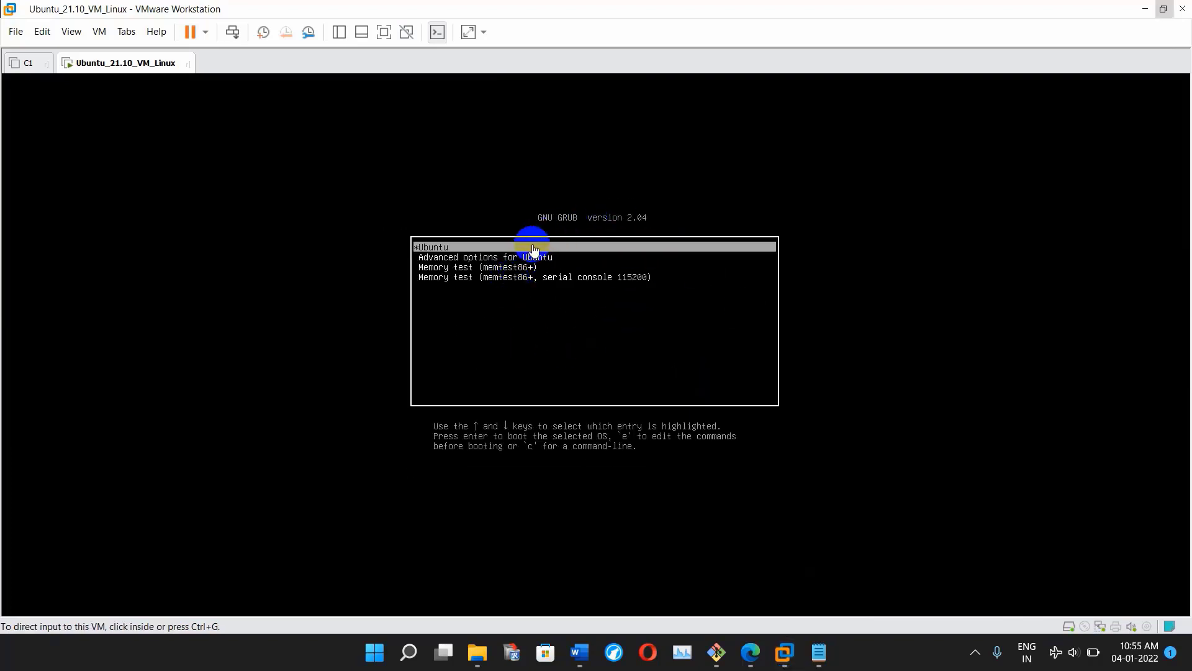
Highlight the Ubuntu GRUB entry, open it for editing with e, and move to the linux line's end.
click(523, 342)
key(Down)
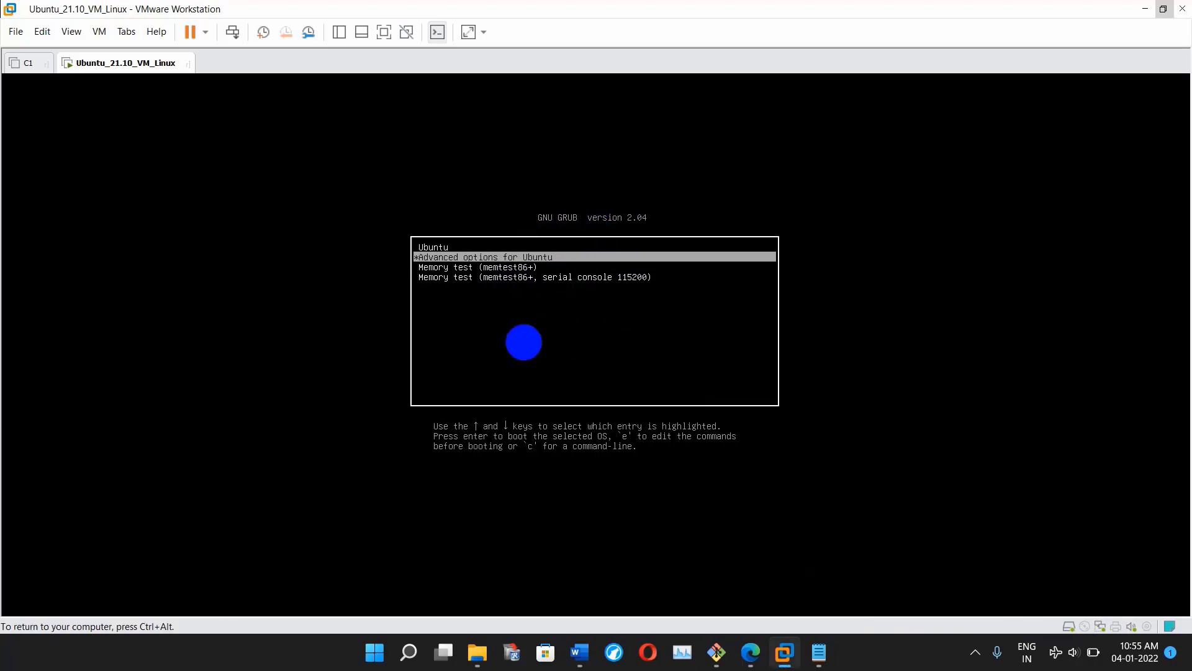
key(Down)
key(Up)
key(Up)
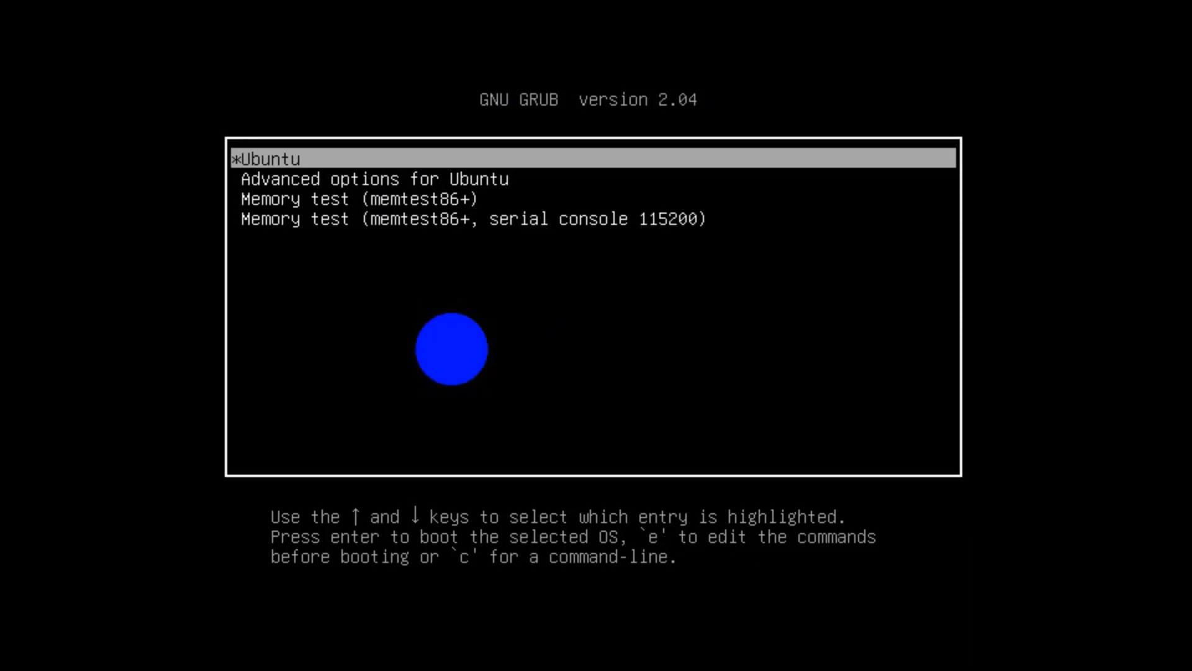
key(e)
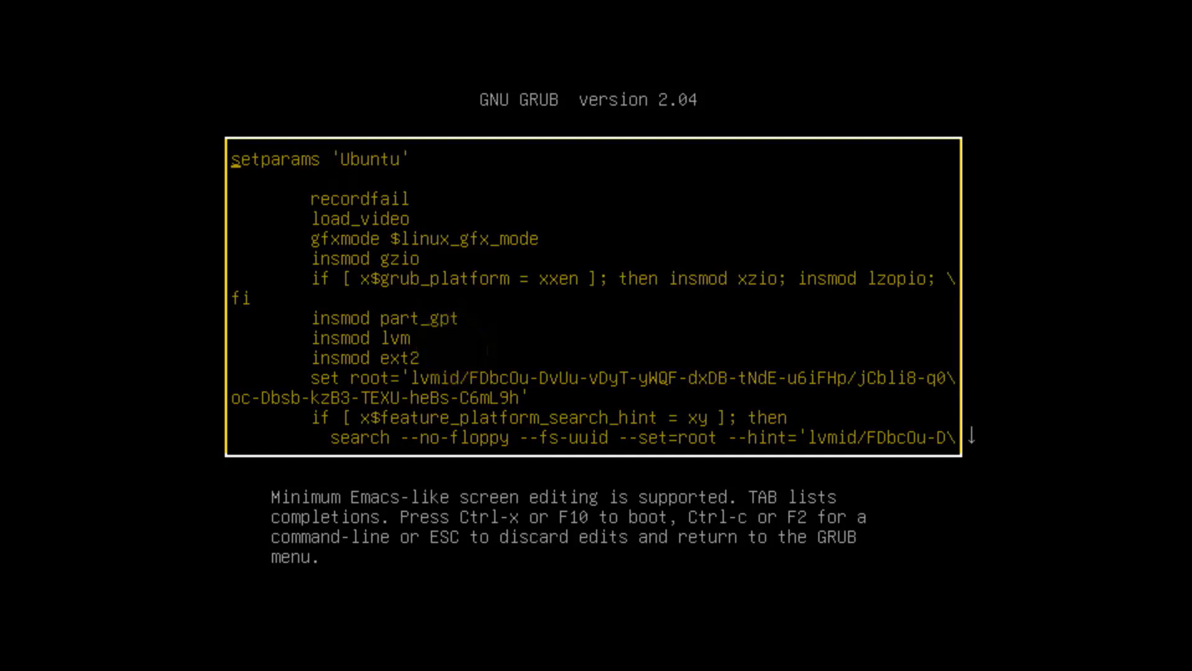
key(Down)
key(Down)
key(Down)
key(Down)
key(Down)
key(Down)
key(Down)
key(Down)
key(Down)
key(Down)
key(Down)
key(Down)
key(Down)
key(Down)
key(Down)
key(Down)
key(Down)
key(End)
key(Left)
key(Left)
key(Left)
key(Left)
key(Left)
key(Left)
key(Left)
key(Left)
key(Left)
key(Left)
key(Left)
key(Left)
key(Left)
key(Left)
key(Left)
key(Left)
key(Left)
key(Left)
key(Left)
key(Left)
key(Left)
key(Left)
key(Left)
key(Left)
key(Left)
key(Left)
key(Left)
key(Left)
key(Left)
key(Left)
key(Left)
key(Left)
key(Left)
key(Left)
key(Left)
key(Left)
key(Left)
key(Left)
key(Left)
key(Left)
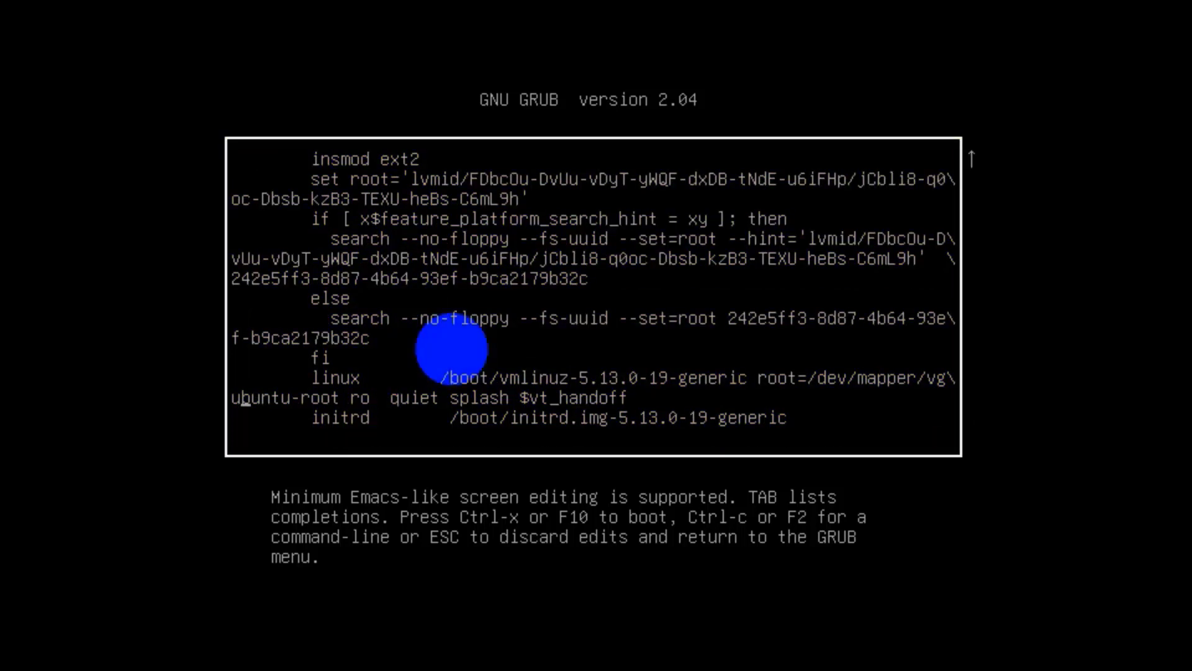
key(Left)
key(Left)
key(Left)
key(Left)
key(Left)
key(Left)
key(Left)
key(Left)
key(Left)
key(Right)
key(Right)
key(Right)
key(Right)
key(Right)
key(Right)
key(Right)
key(Right)
key(Right)
key(Right)
key(Right)
key(Right)
key(Right)
key(Right)
key(Right)
key(Right)
key(Right)
key(Right)
key(Right)
key(Right)
key(Right)
key(Right)
key(Right)
key(Right)
key(Right)
key(Right)
key(Right)
key(Right)
key(Right)
key(Right)
key(Right)
key(Right)
key(Right)
key(Right)
key(Right)
key(Right)
key(Right)
key(Right)
key(Right)
key(Right)
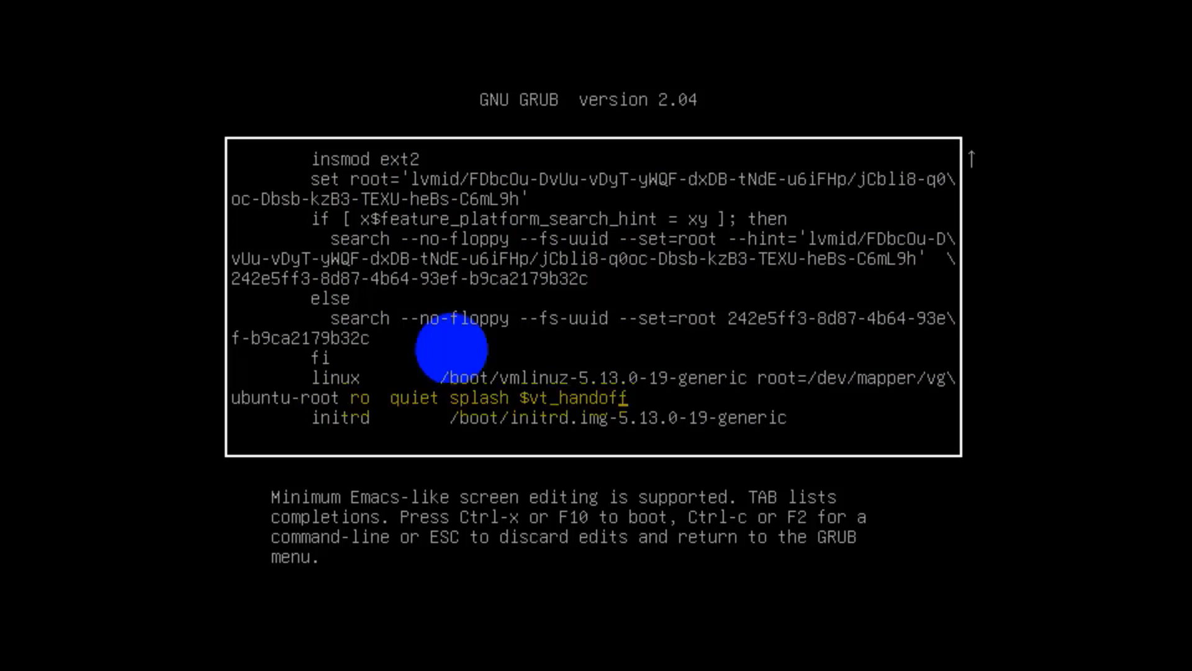
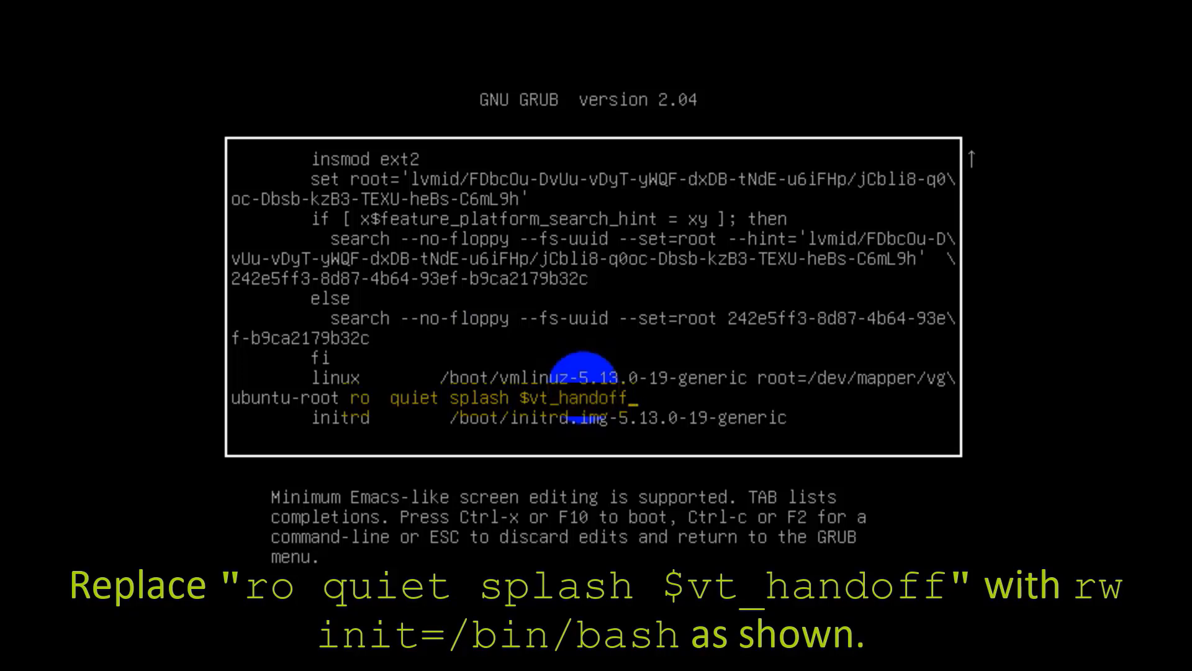
Erase the 'splash $vt_handoff' parameters from the end of the linux line.
key(BackSpace)
key(BackSpace)
key(BackSpace)
key(BackSpace)
key(BackSpace)
key(BackSpace)
key(BackSpace)
key(BackSpace)
key(BackSpace)
key(BackSpace)
key(BackSpace)
key(BackSpace)
key(BackSpace)
key(BackSpace)
key(BackSpace)
key(BackSpace)
key(BackSpace)
key(BackSpace)
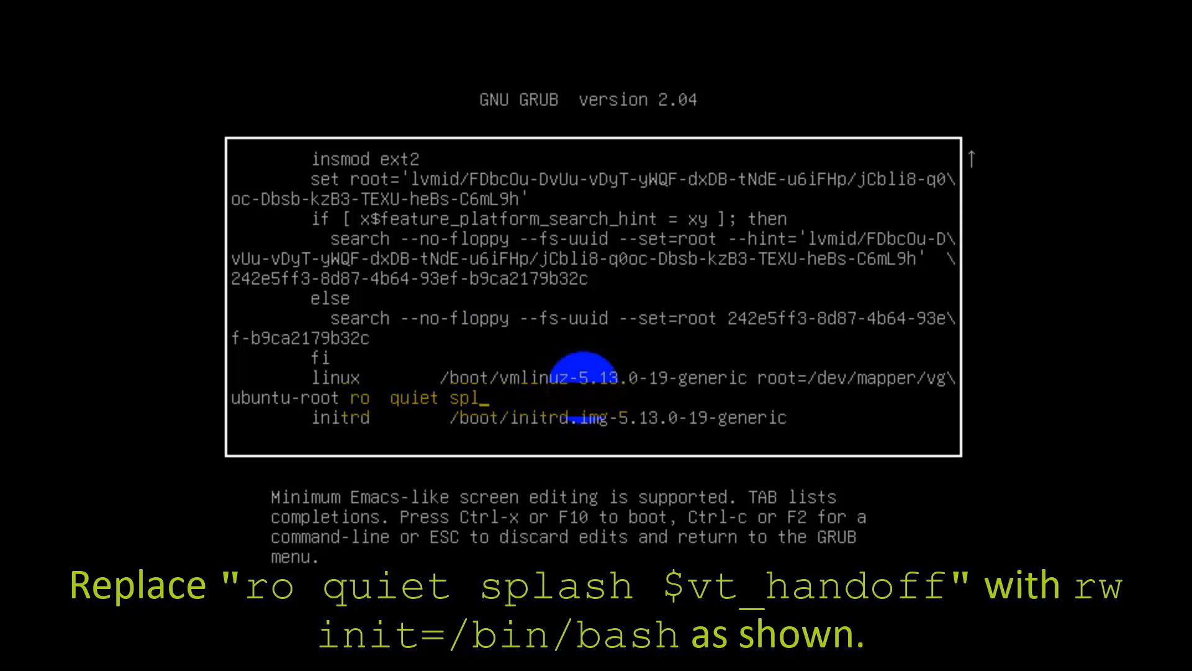
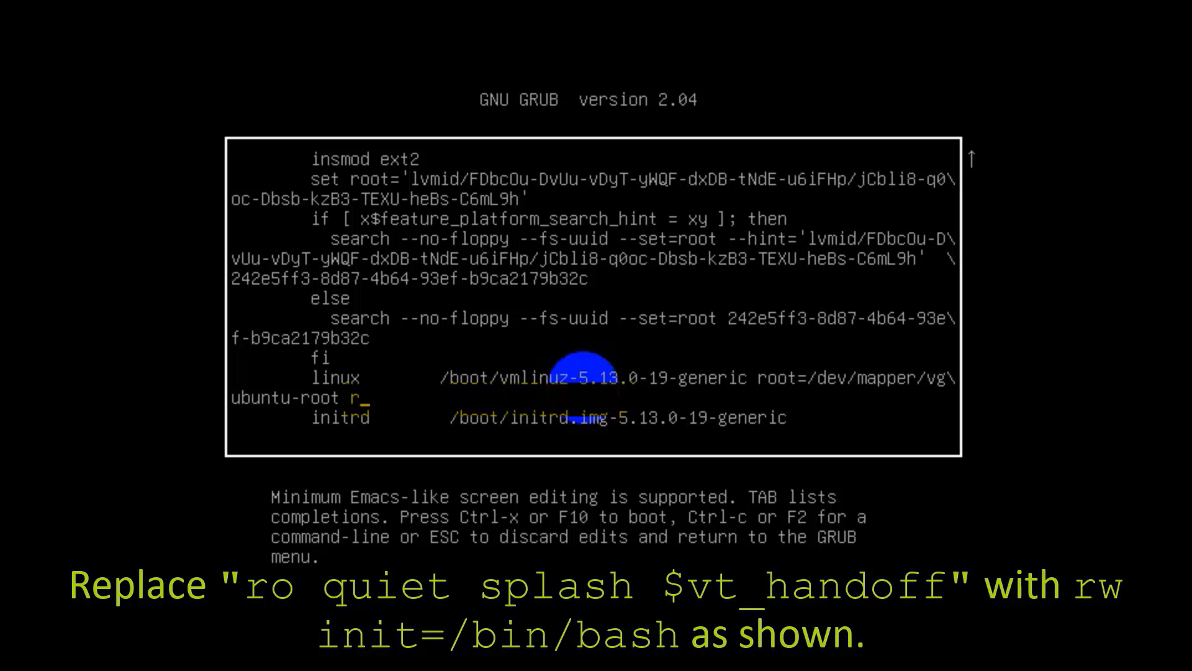
Complete the linux line's ending as 'rw init=/bin/bash' in the GRUB boot entry editor.
text(w init=/bin/bash)
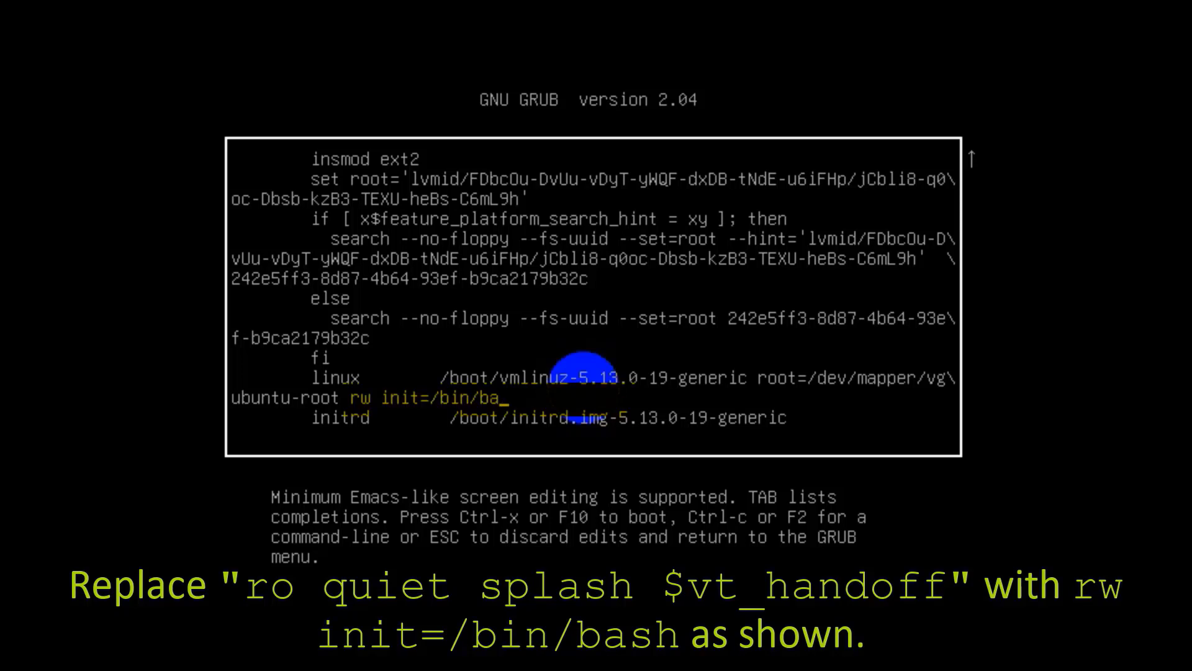
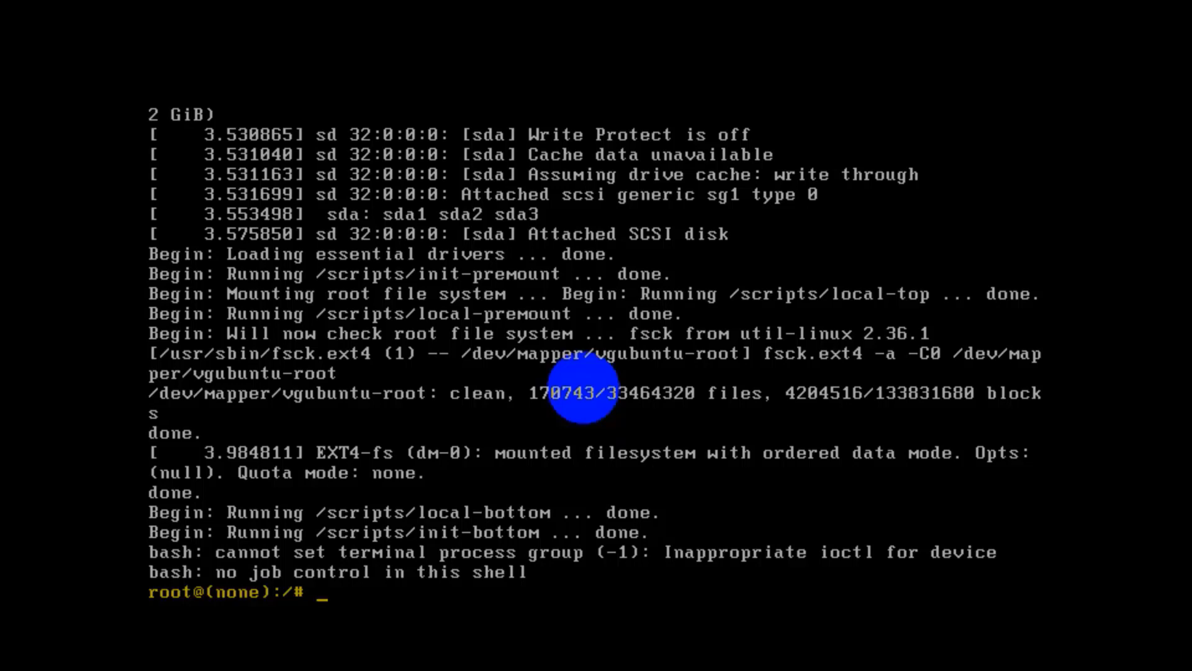
Run 'mount | grep -w /' to confirm / is mounted as ext4 read-write.
key(Return)
text(m)
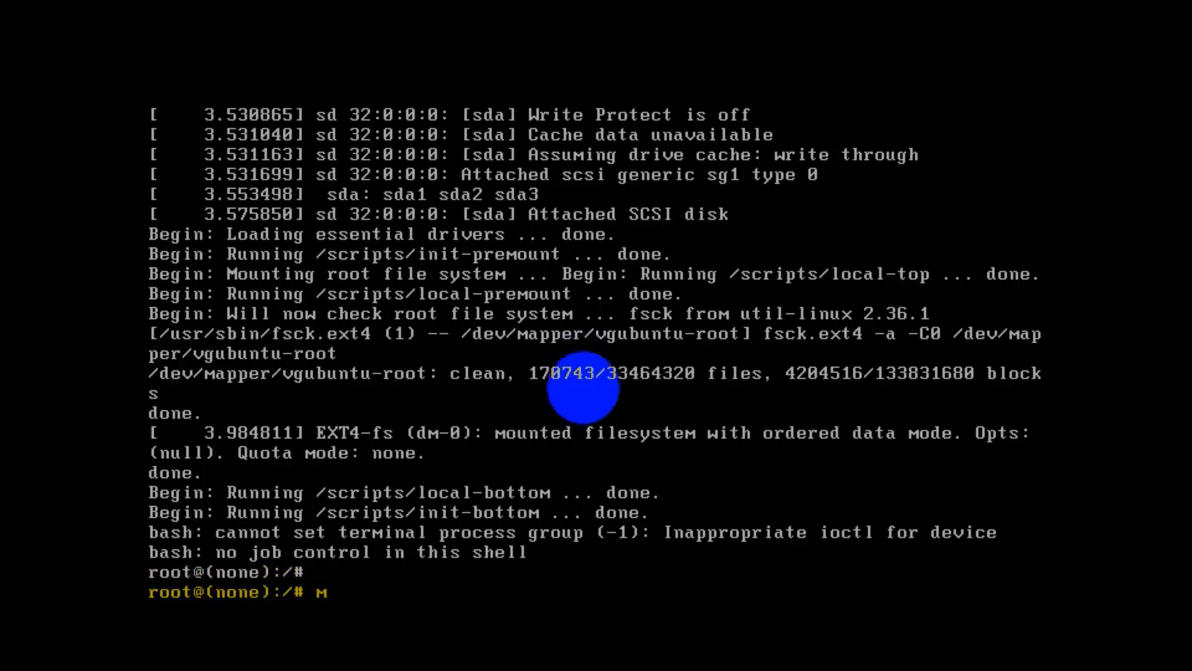
text(ount |)
text( grep -w)
text( /)
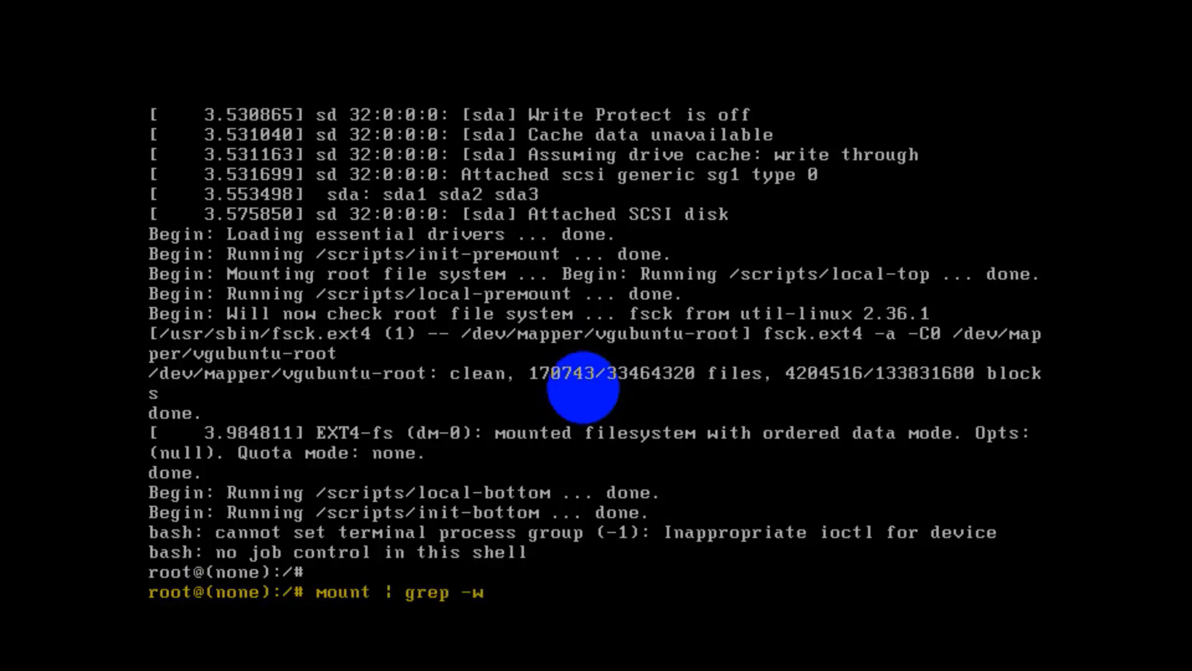
key(Return)
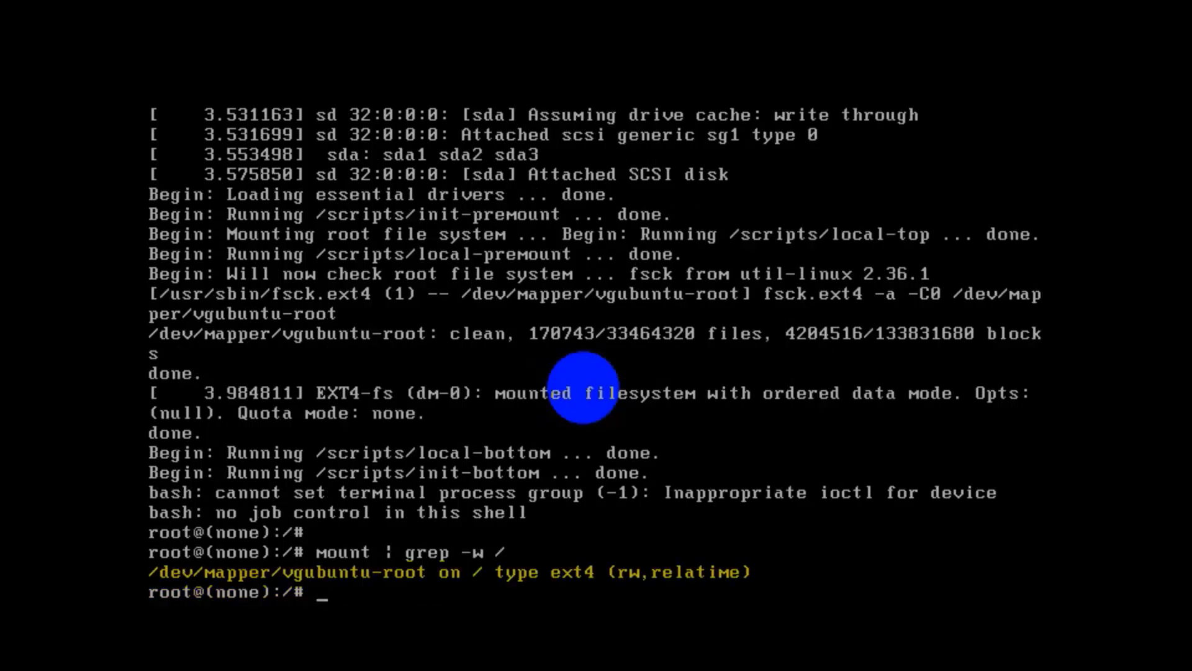
Run 'ls /home/' to list the user folders, showing ubuntu.
key(Return)
text(ls /home/)
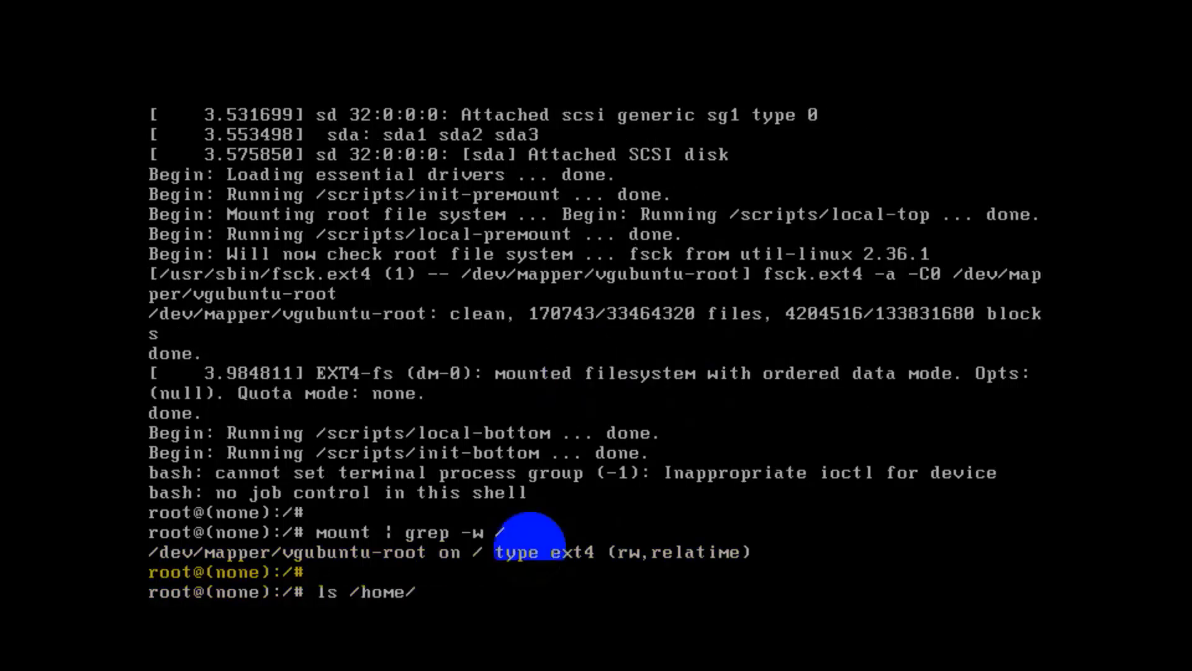
key(Return)
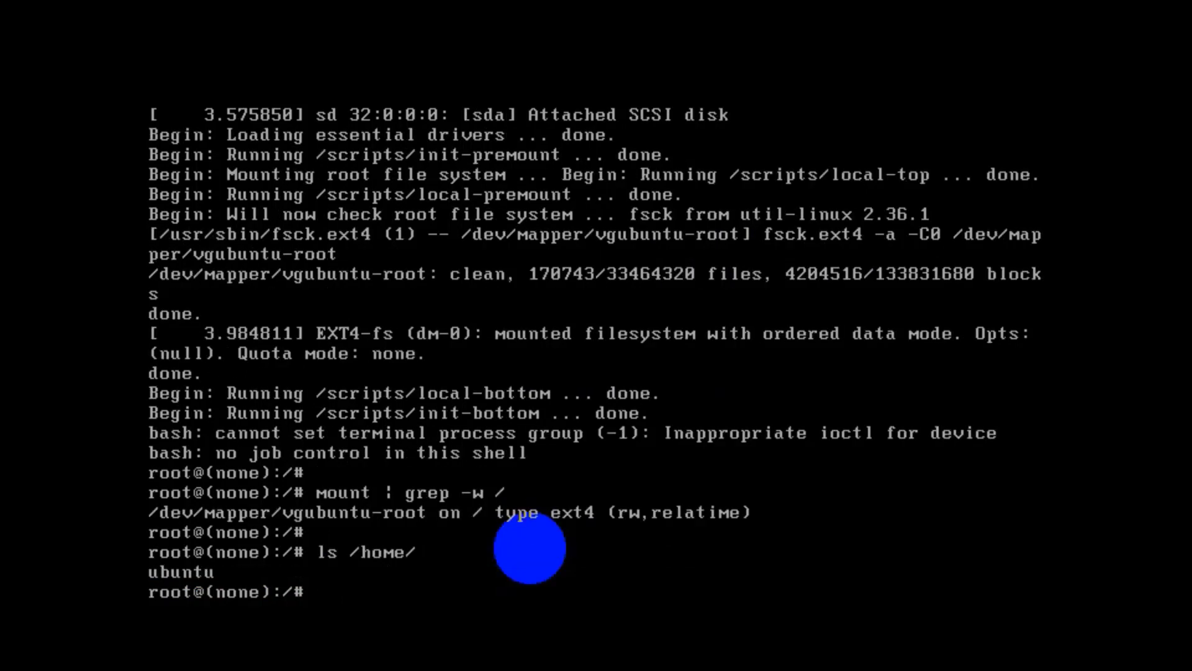
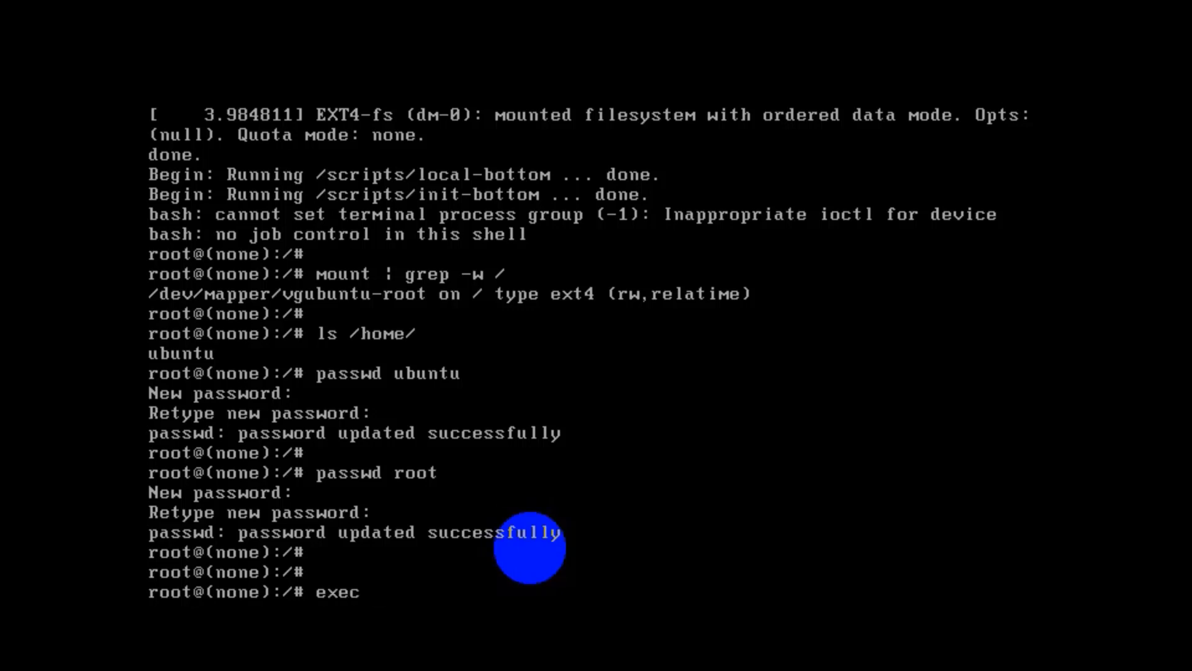
Run exec sbin/init at the root prompt to resume booting to the GUI login.
text(/init)
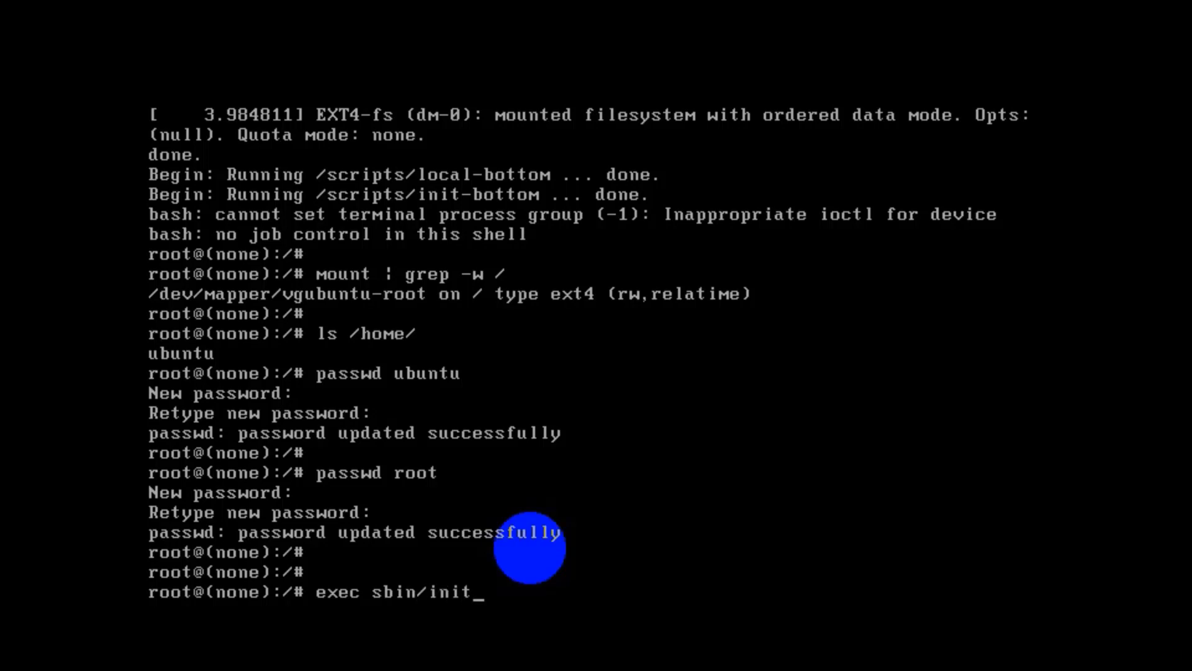
key(Return)
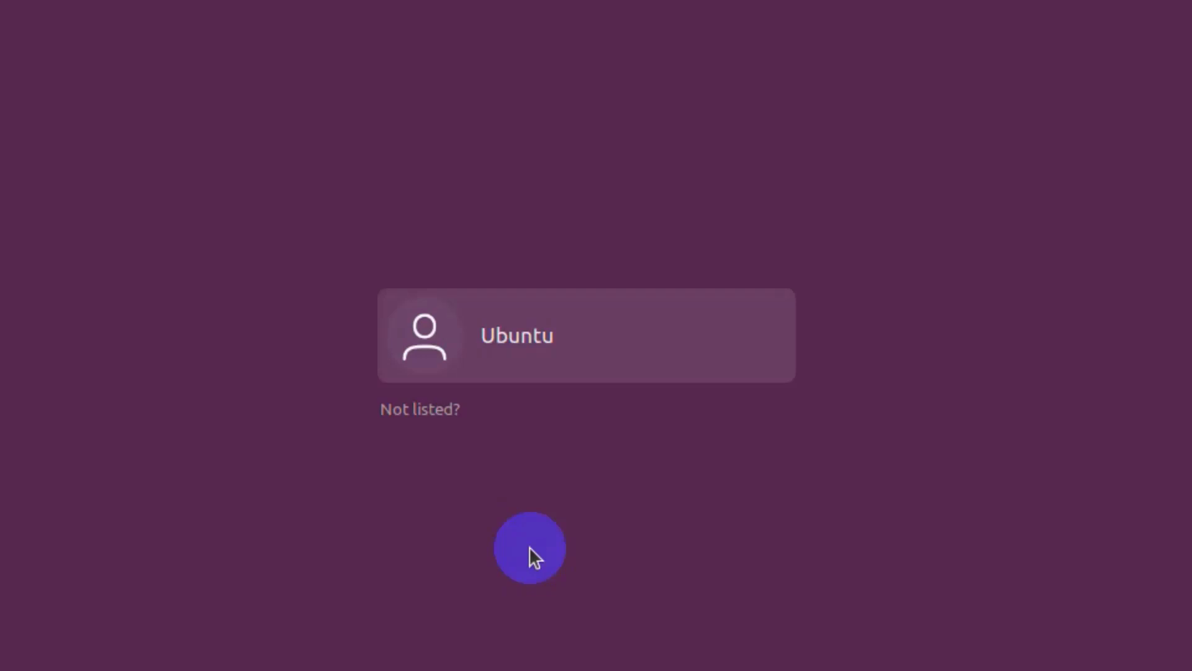
Log in as ubuntu with the reset password and run whoami, which returns ubuntu.
click(571, 347)
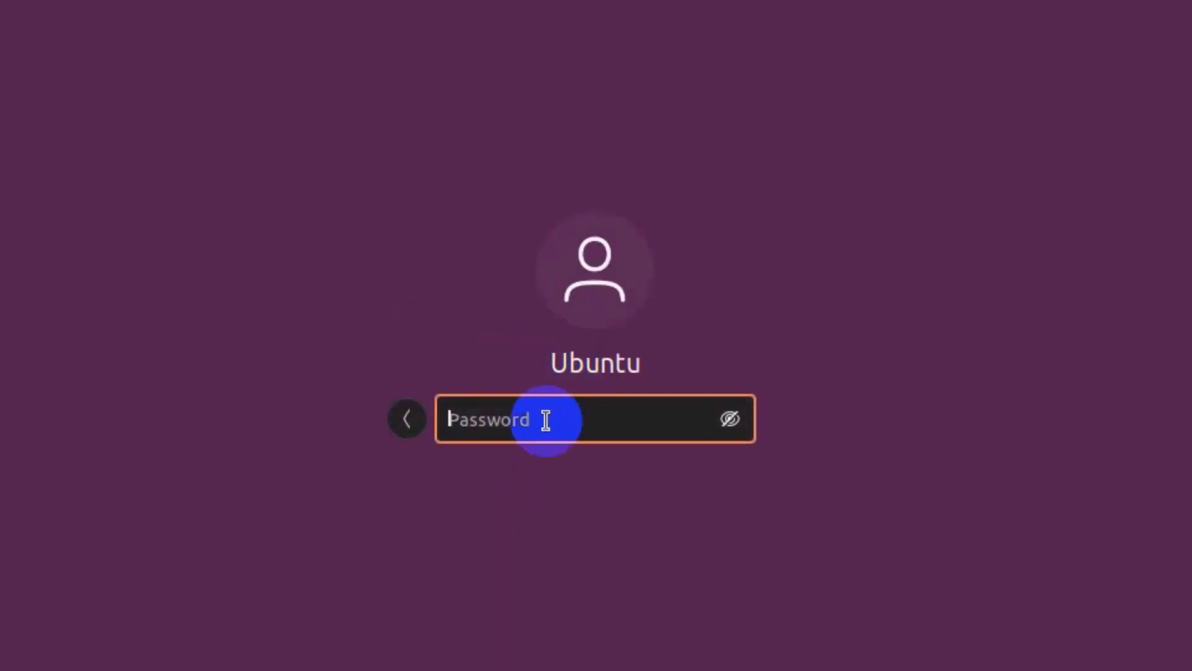
key(Return)
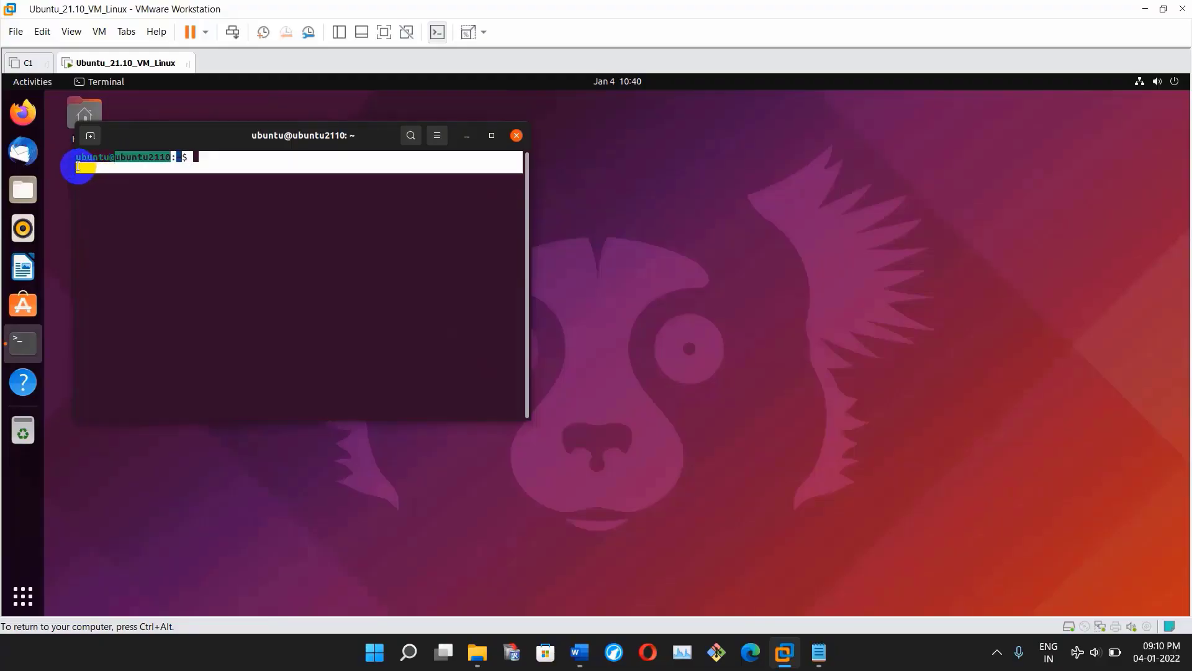
key(Return)
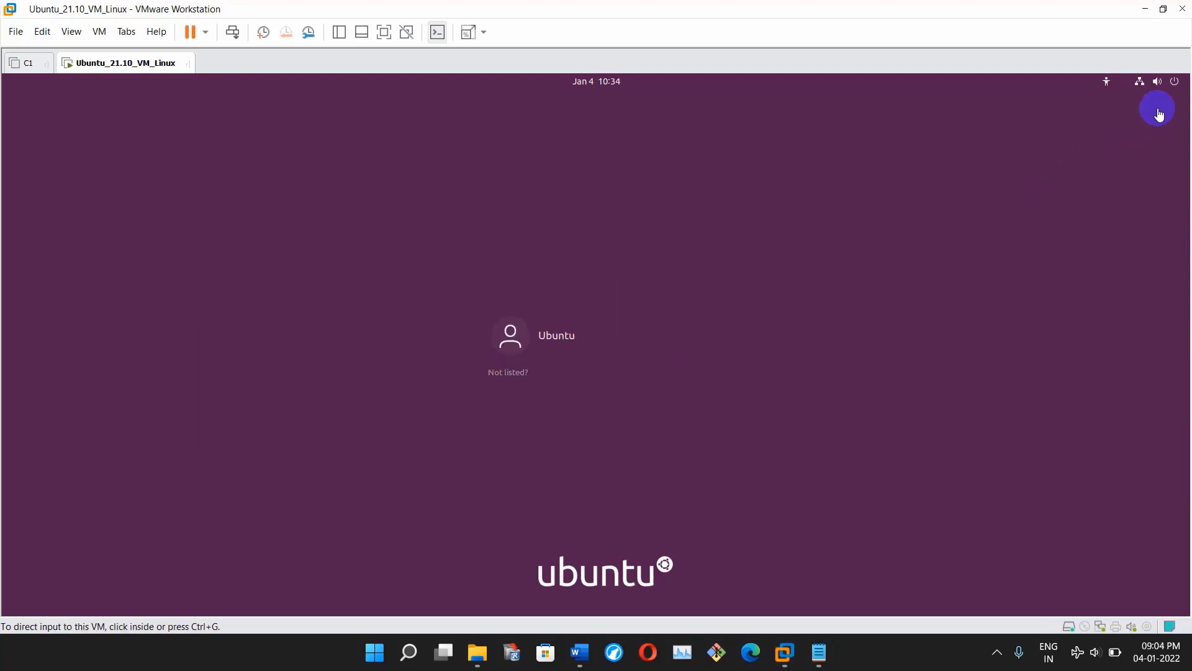
Restart the VM from the login screen's power menu to reach the GRUB 2.04 menu.
click(1174, 82)
click(1076, 213)
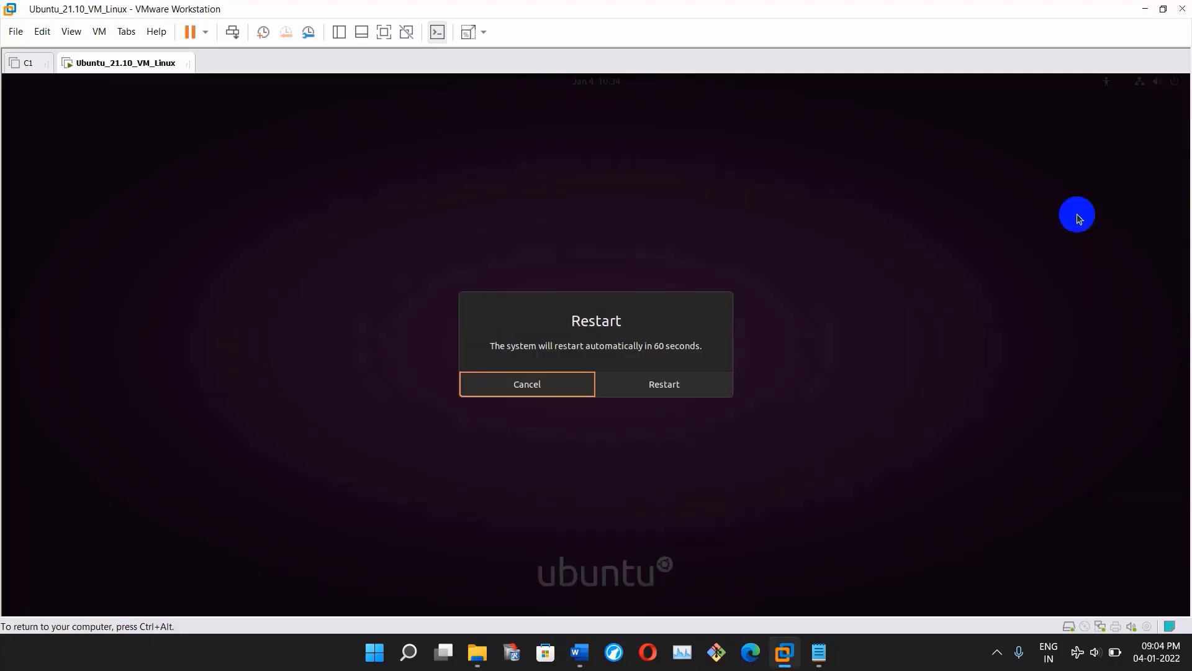
click(698, 382)
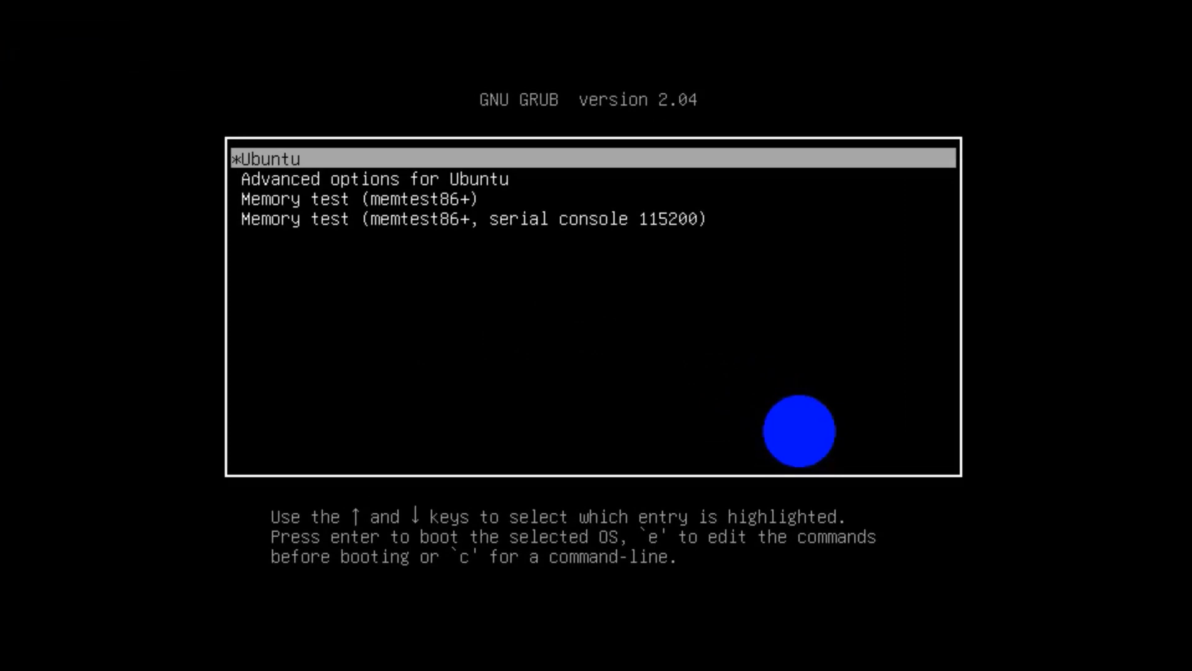
Boot the Linux 5.13.0-19-generic recovery mode entry under Advanced options for Ubuntu.
key(Down)
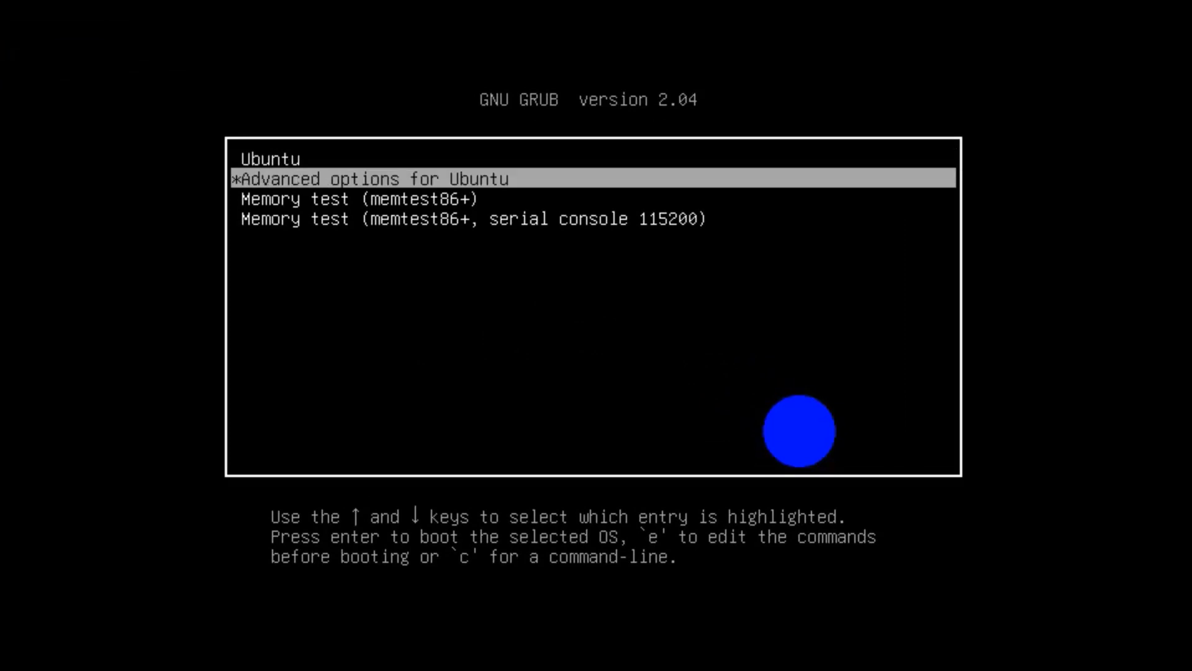
key(Down)
key(Down)
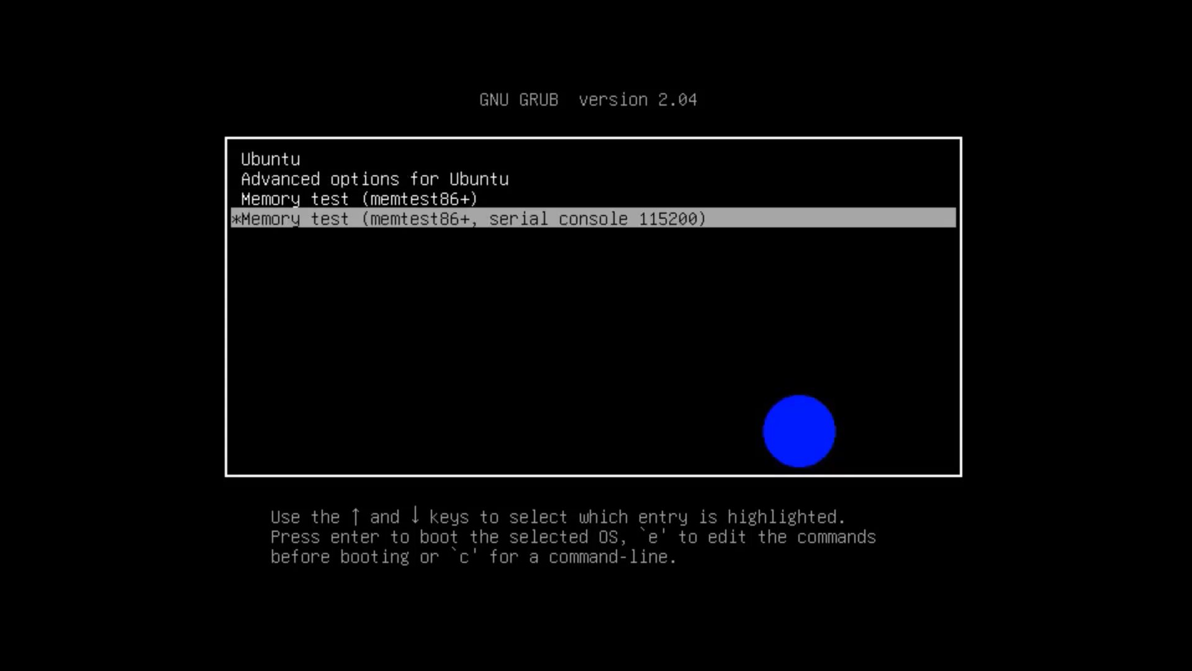
key(Up)
key(Up)
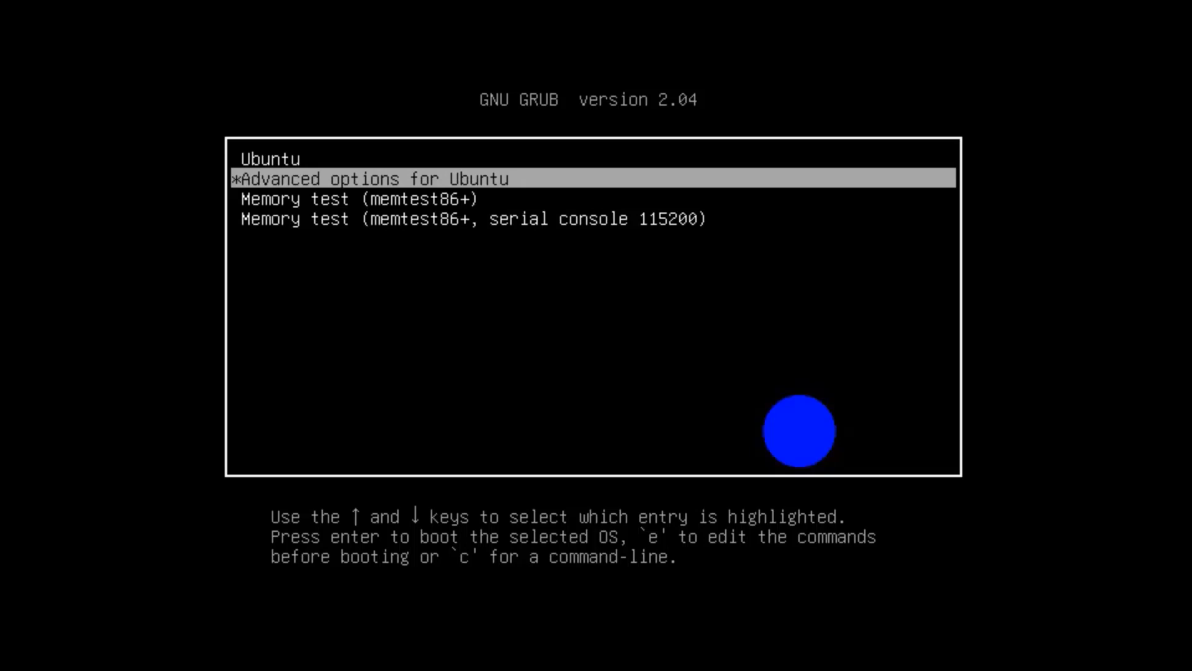
key(Return)
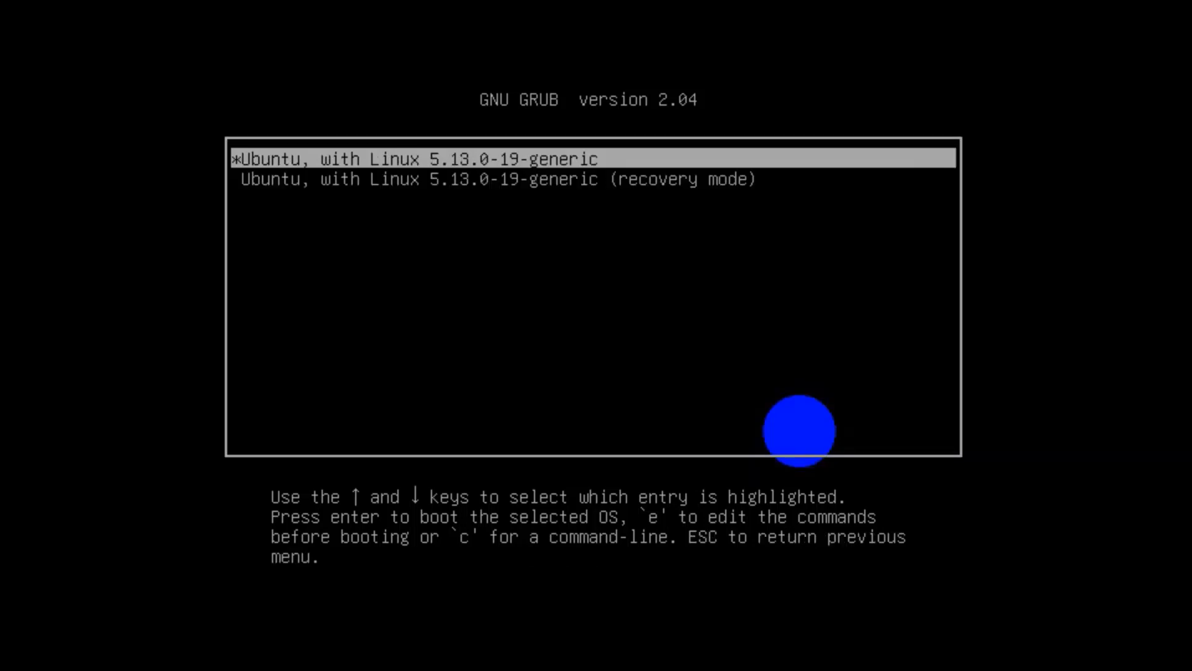
key(Down)
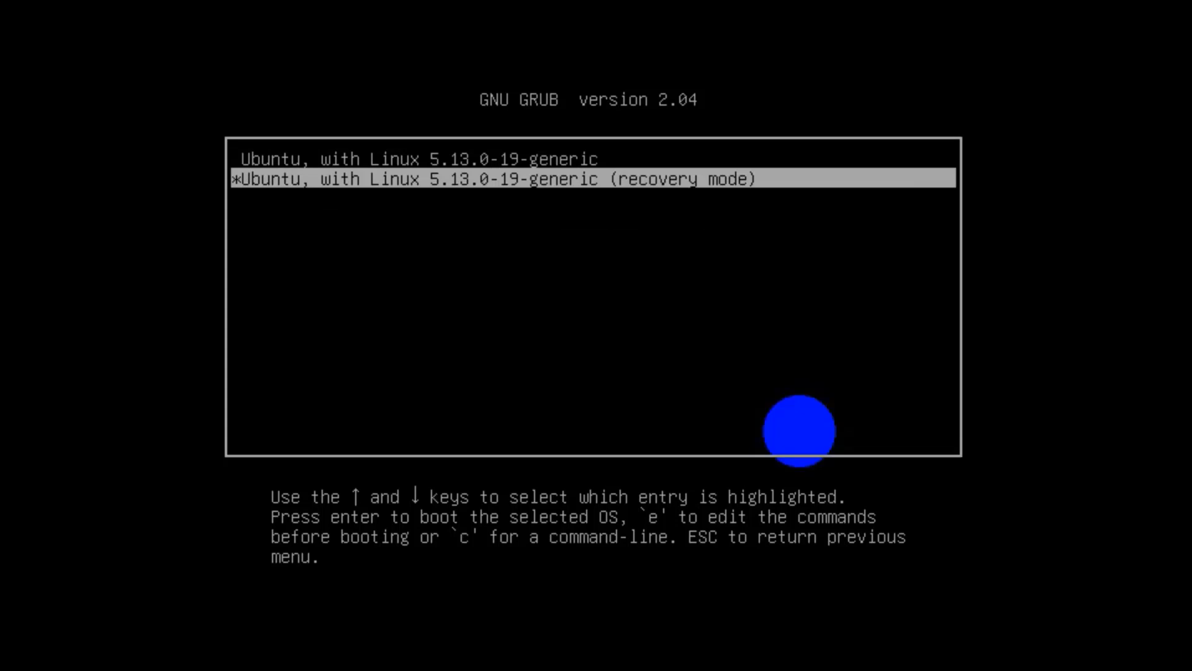
key(Return)
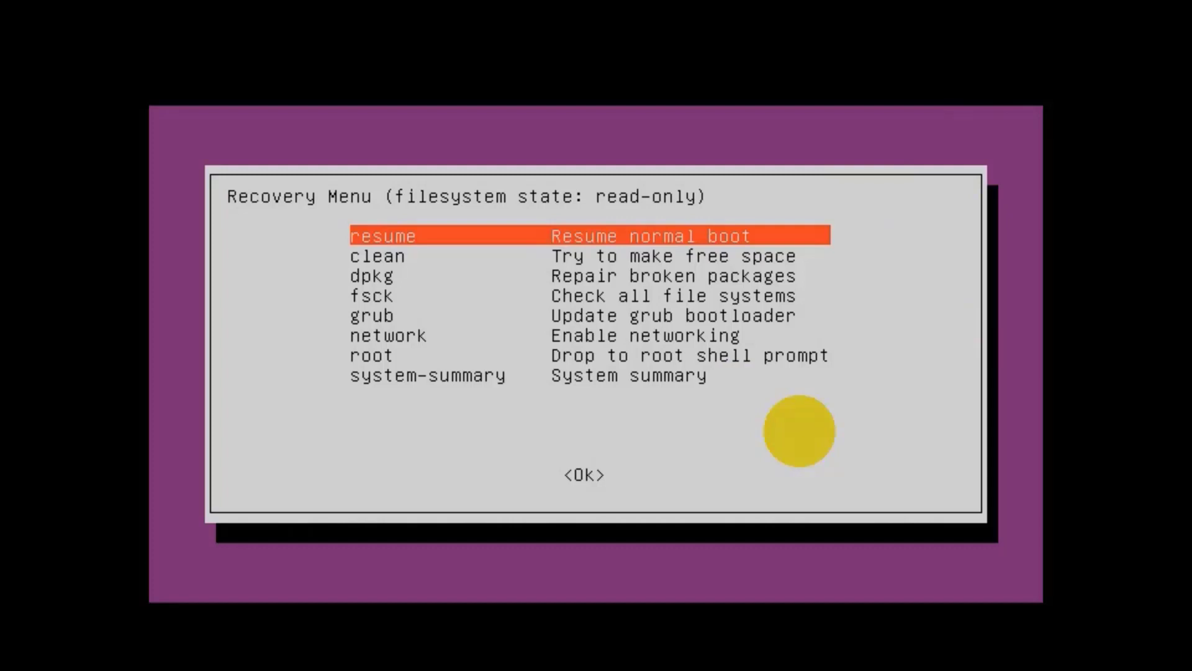
Choose root (Drop to root shell prompt) from the Recovery Menu.
key(Down)
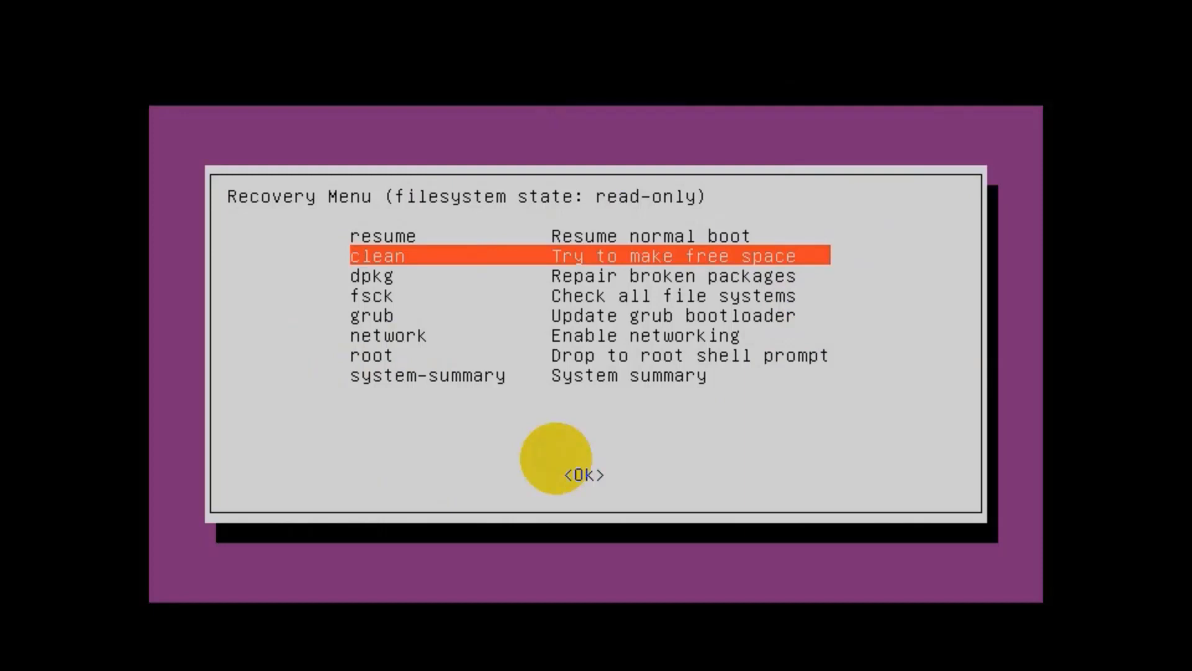
key(Down)
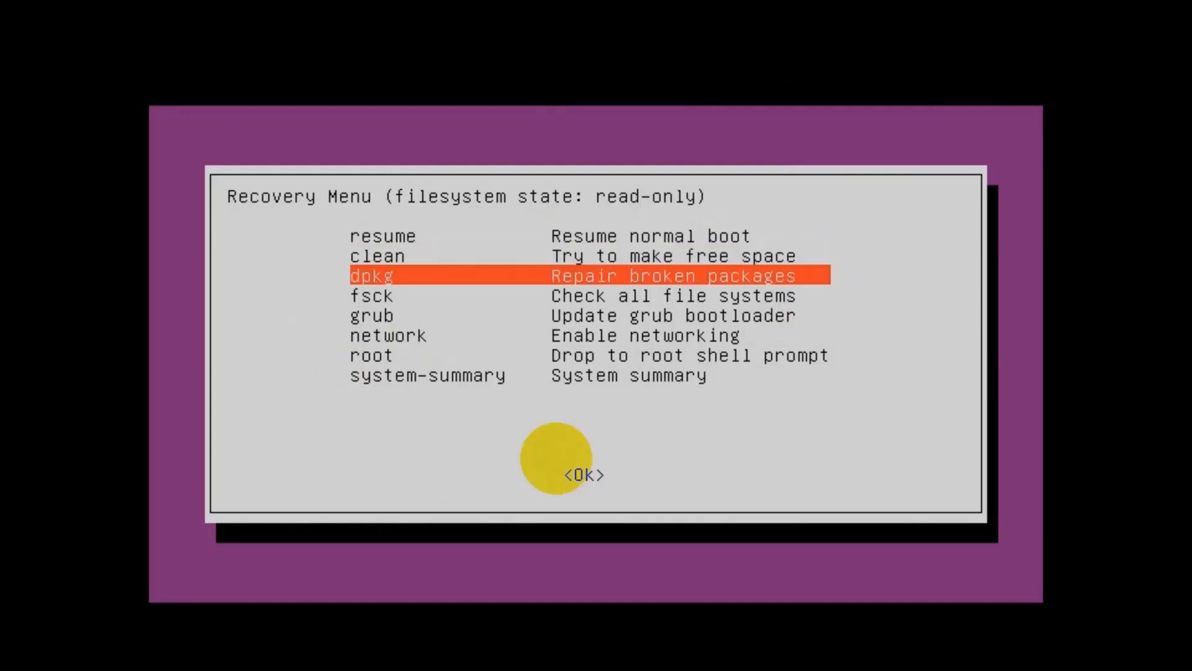
key(Up)
key(Down)
key(Down)
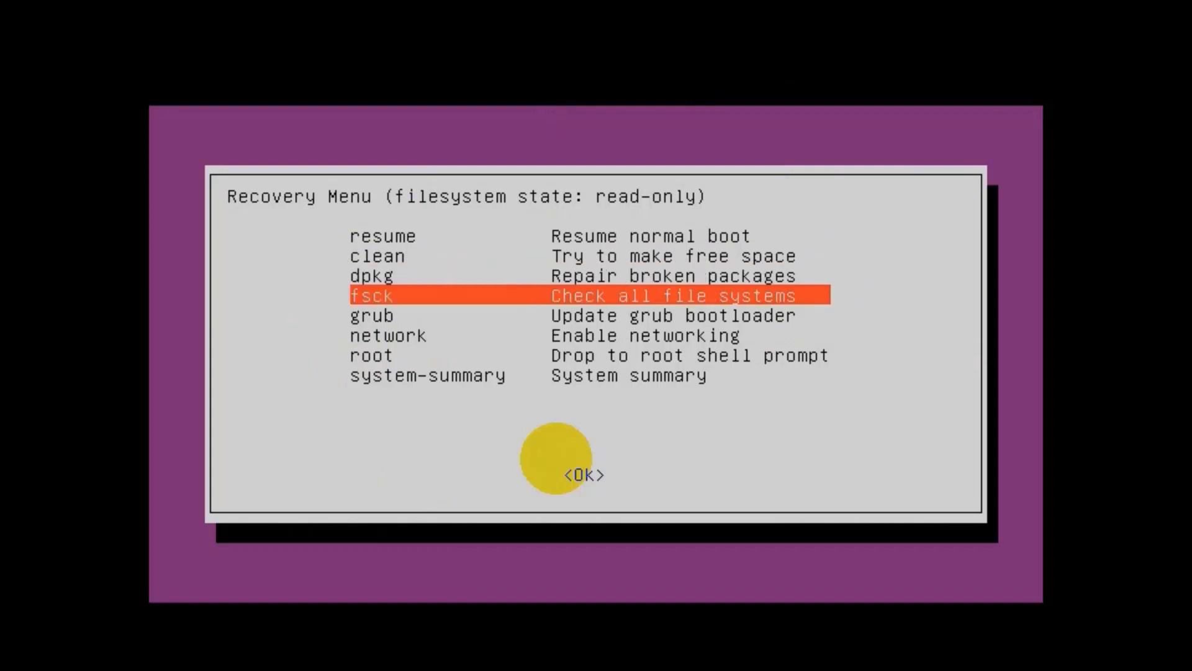
key(Down)
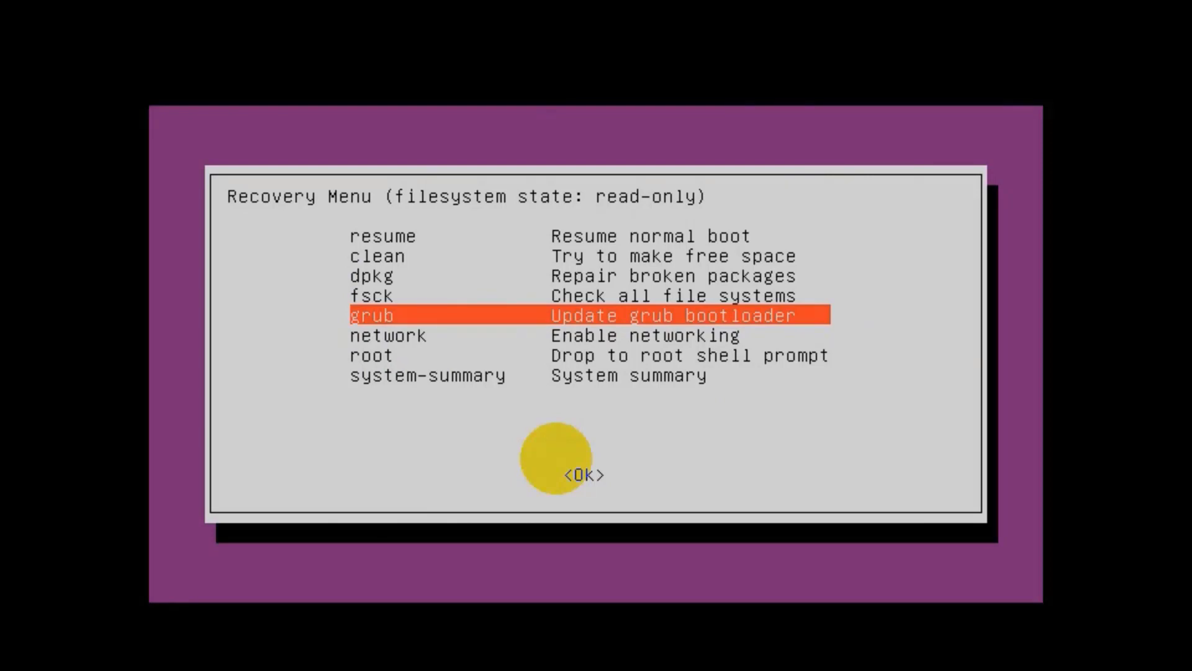
key(Down)
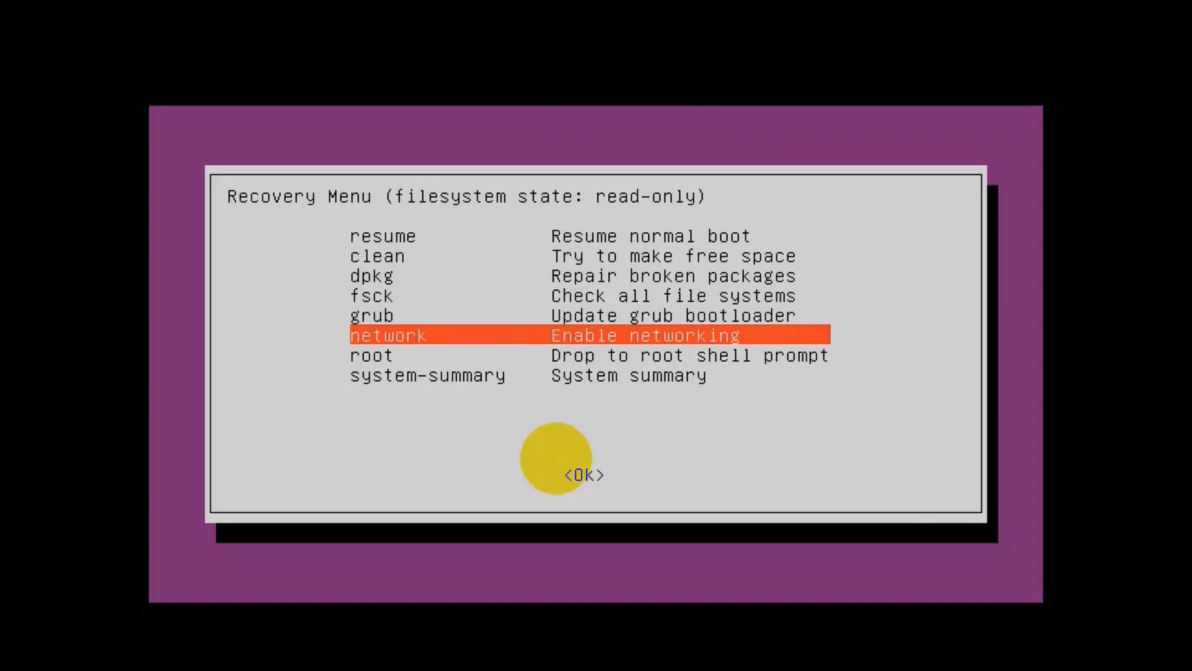
key(Down)
key(Down)
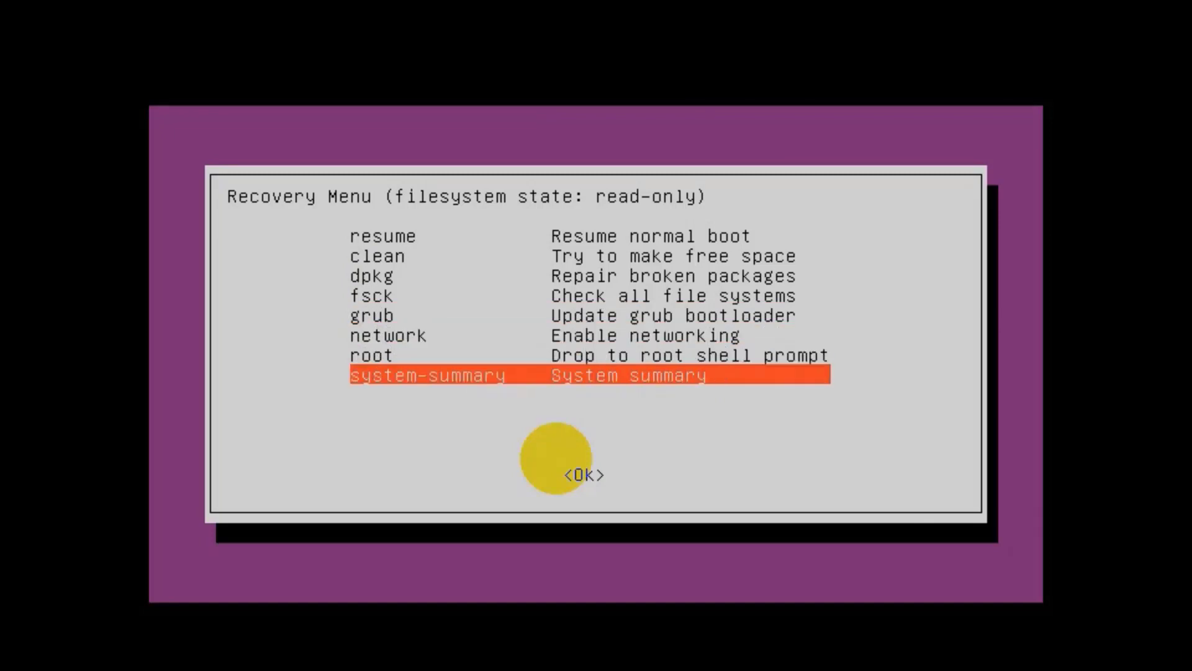
key(Up)
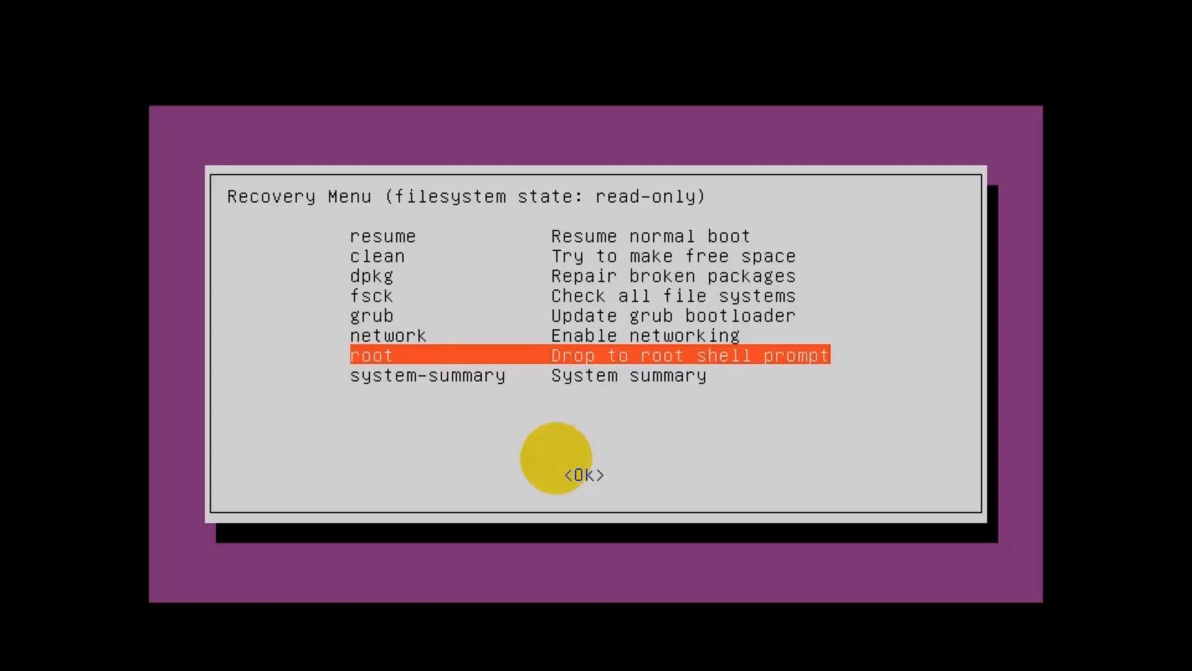
key(Return)
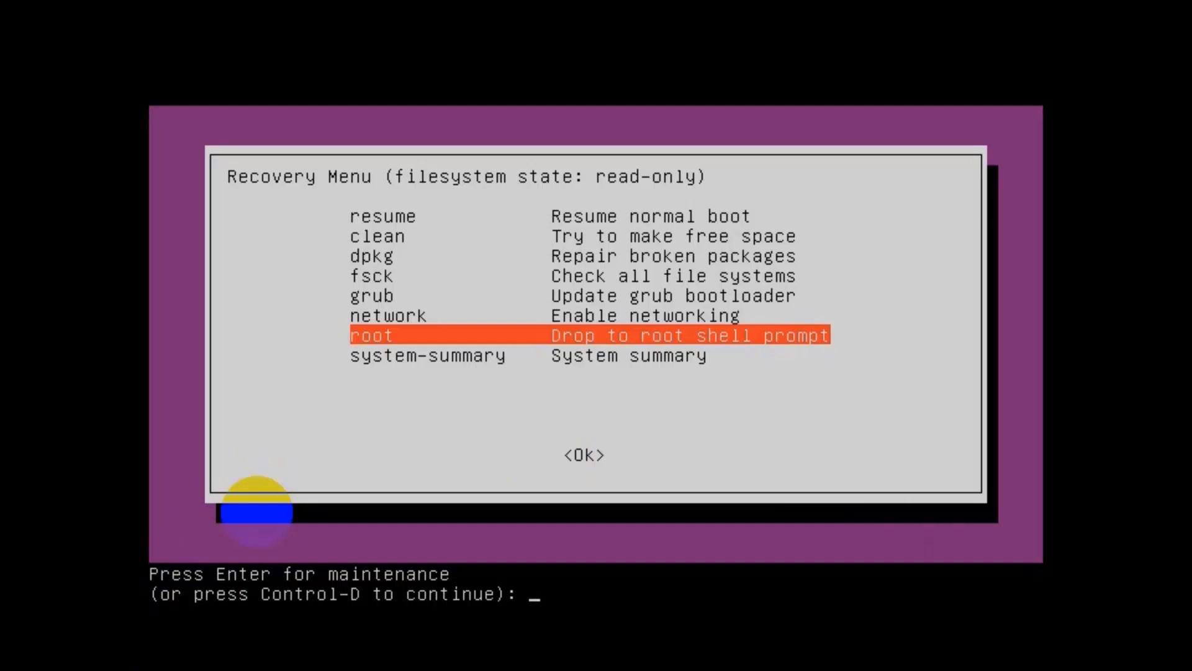
Enter maintenance mode and run mount | grep -w / to check the root filesystem mount.
key(Return)
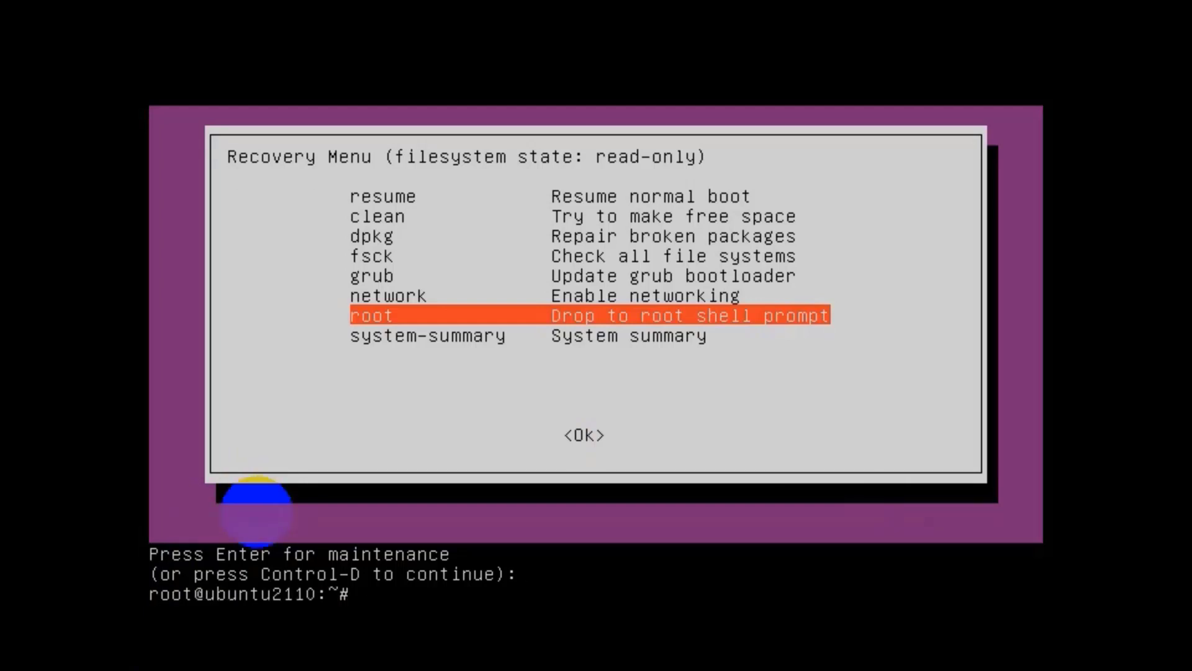
key(Return)
key(Return)
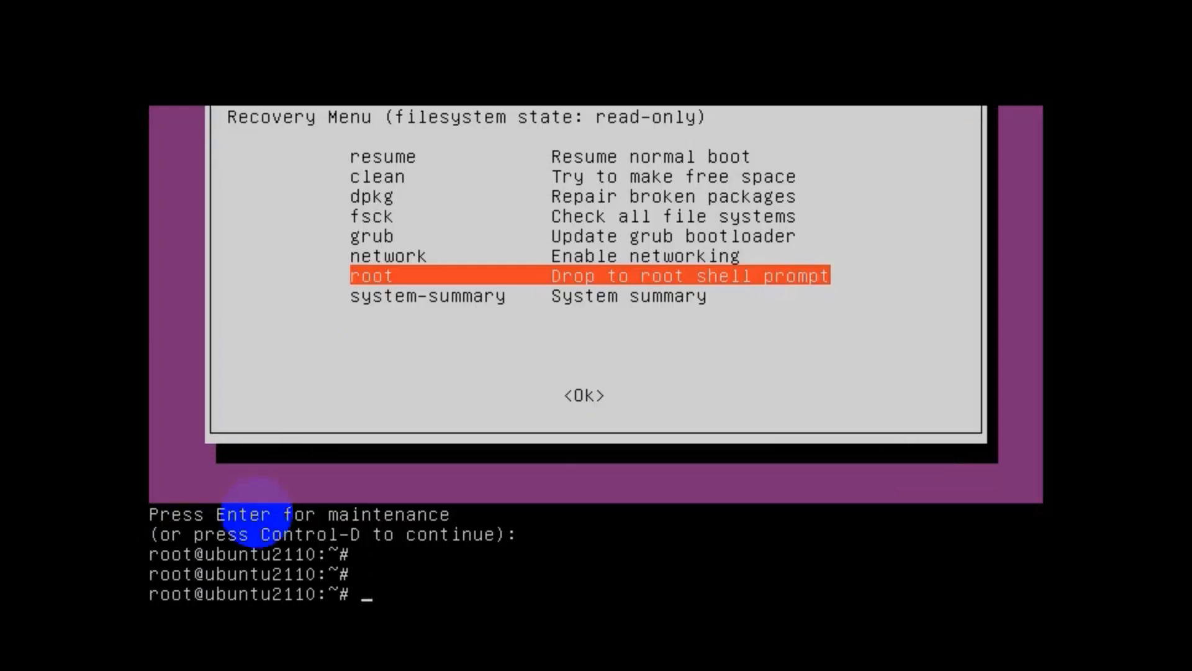
text(mount | grep -w )
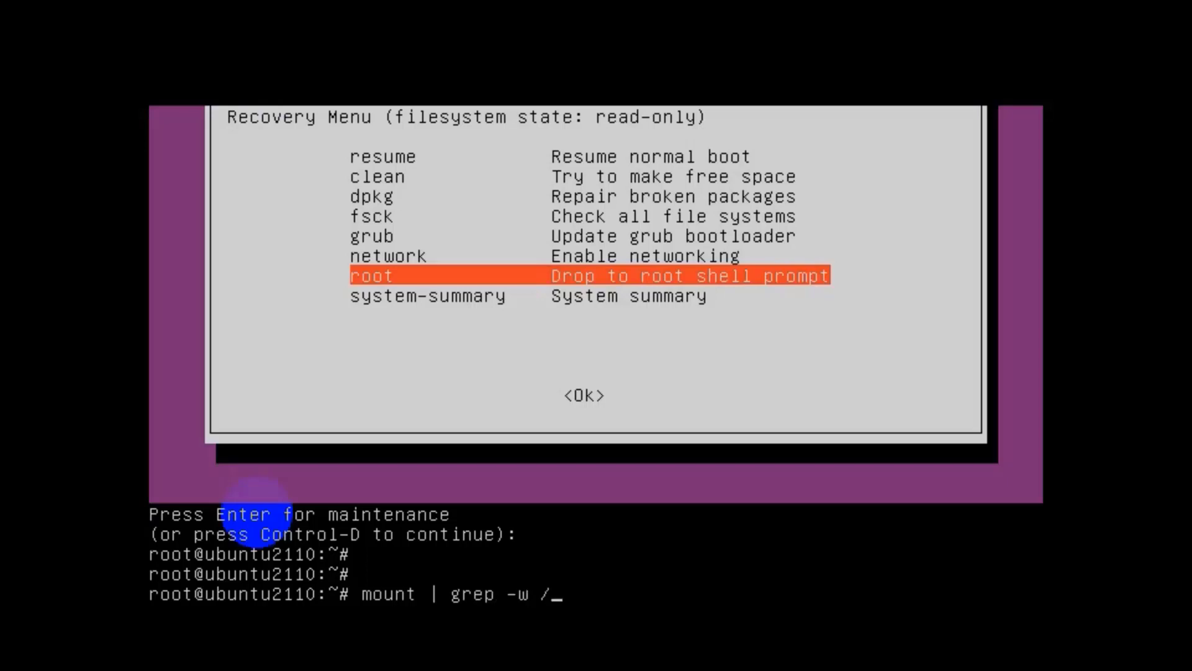
text(/)
key(Return)
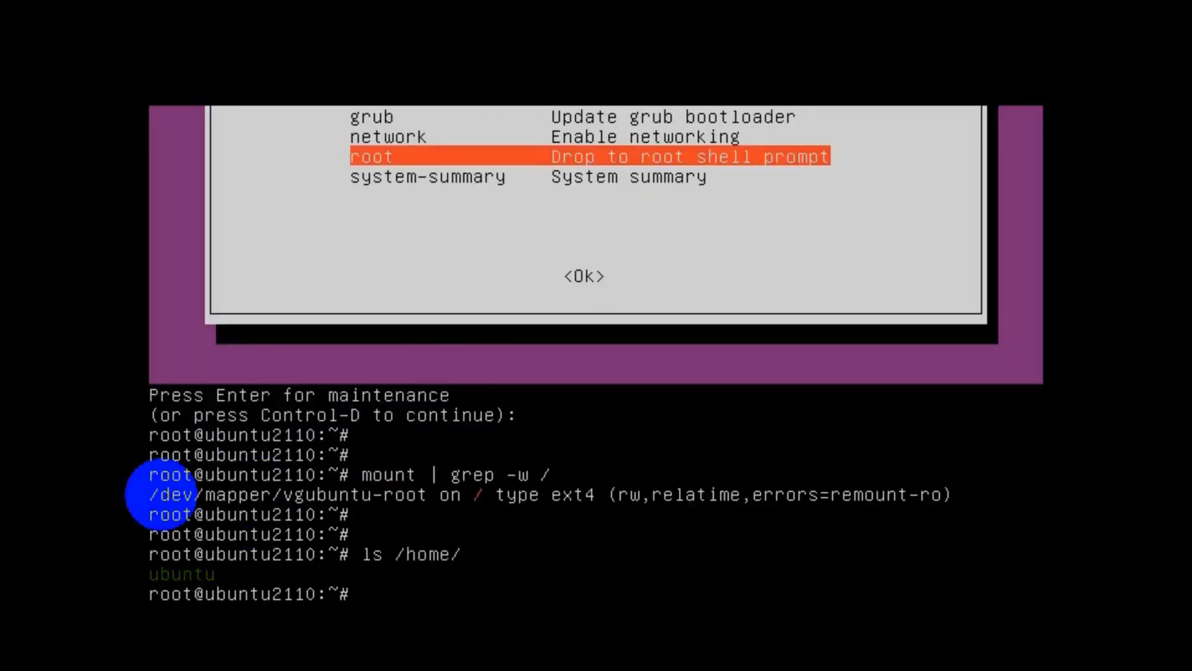
Create the test2 user with useradd and set its password with passwd test2.
text(useradd test2)
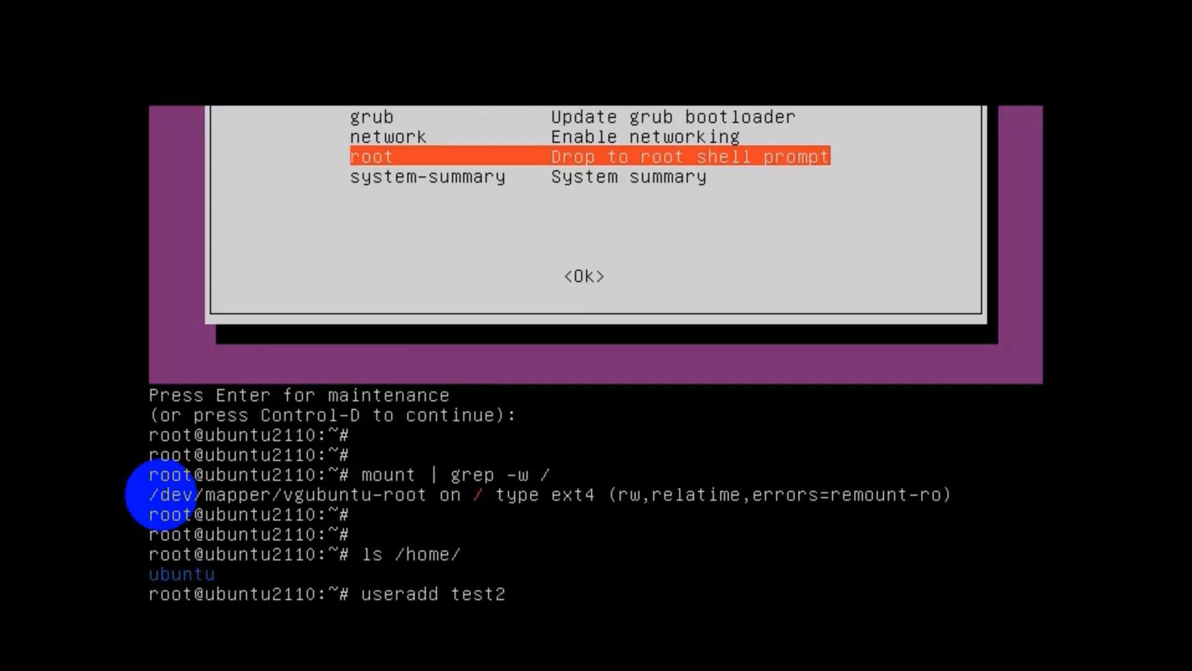
key(Return)
text(pa)
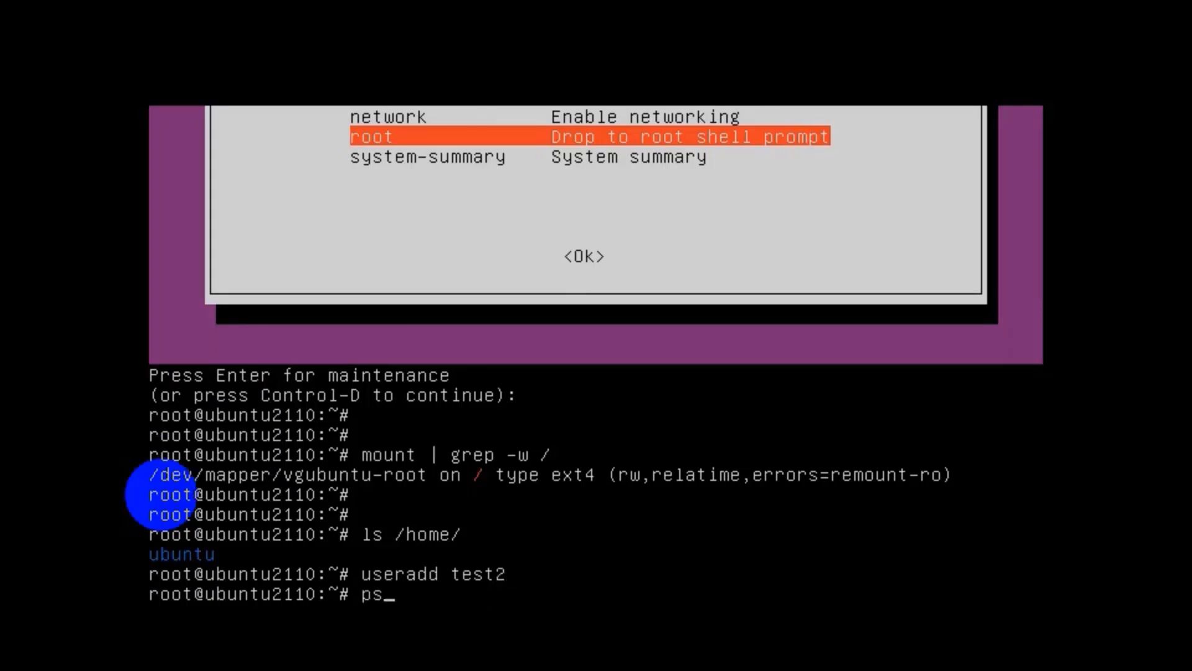
text(s)
text(swd test2)
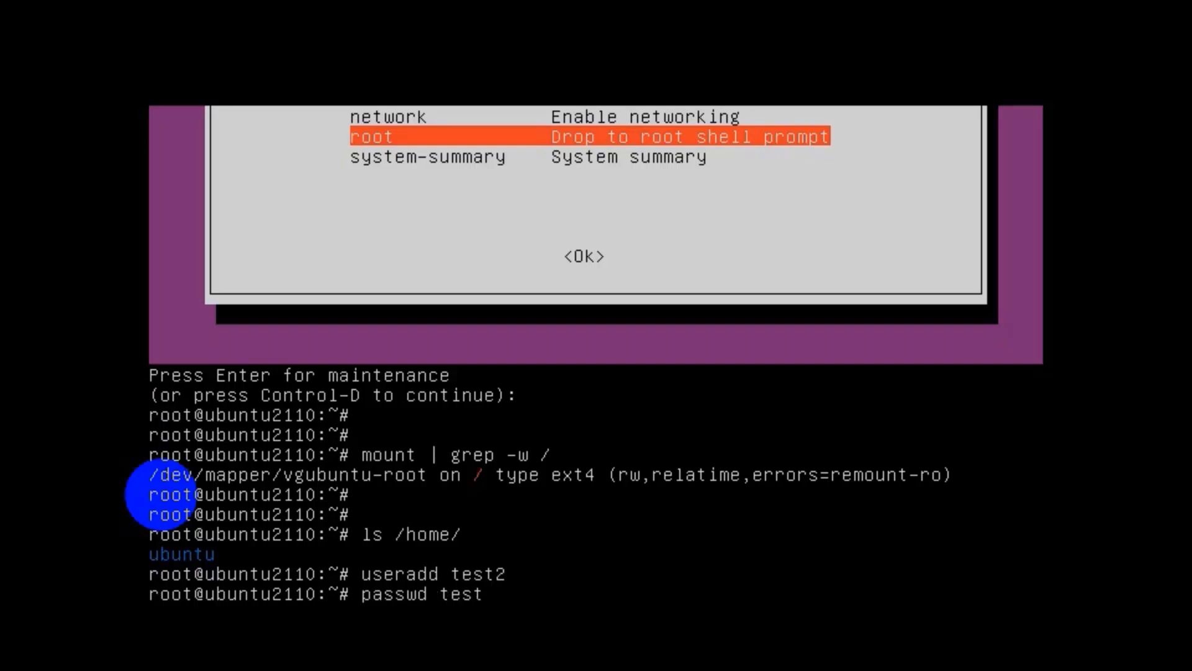
key(Return)
key(Return)
key(Return)
key(Return)
key(Return)
key(Return)
text(passwd ubuntu)
key(Return)
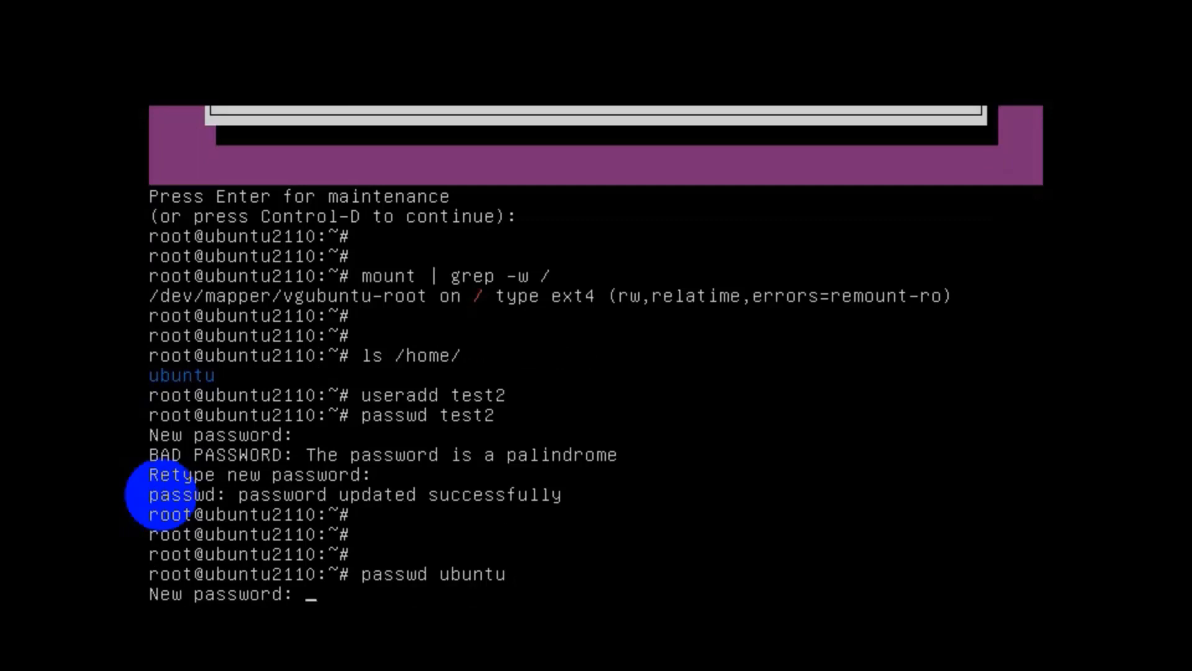
Reset the passwords for the ubuntu and root accounts with passwd.
key(Return)
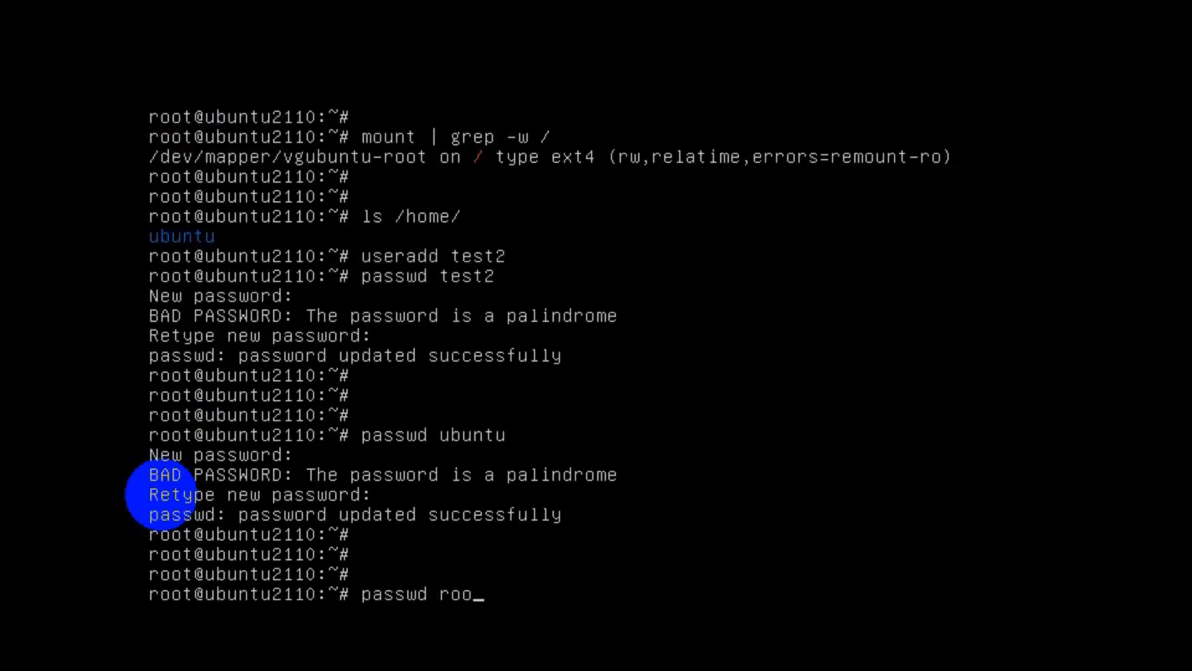
text(t)
key(Return)
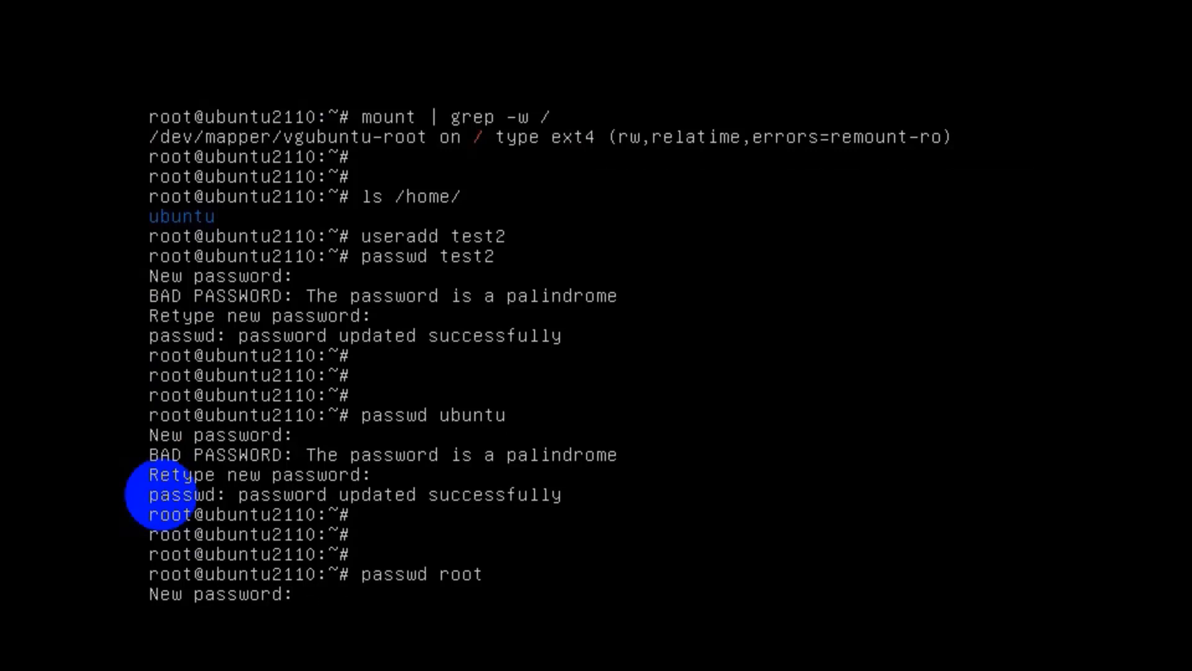
key(Return)
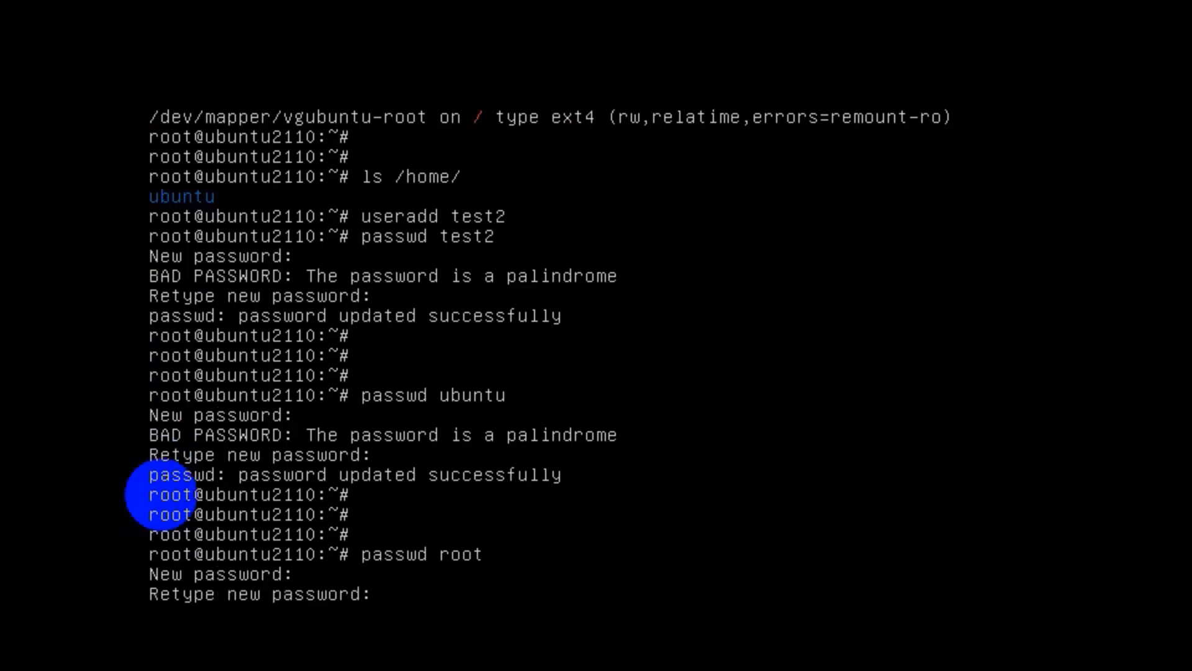
key(Return)
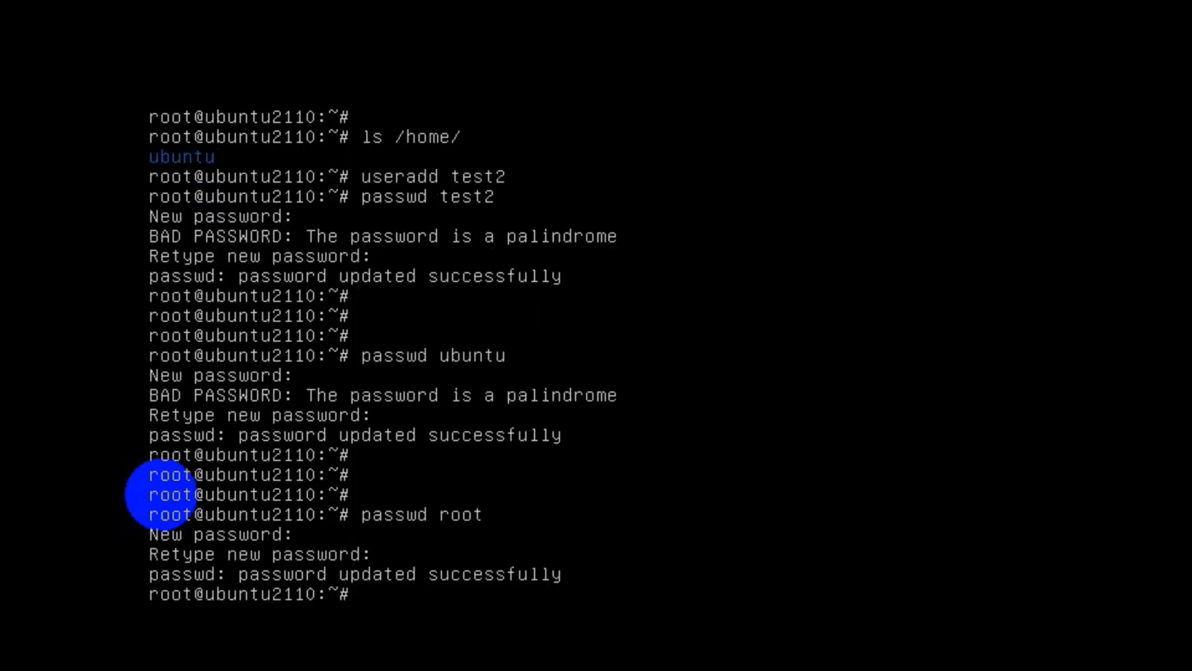
key(Return)
key(Return)
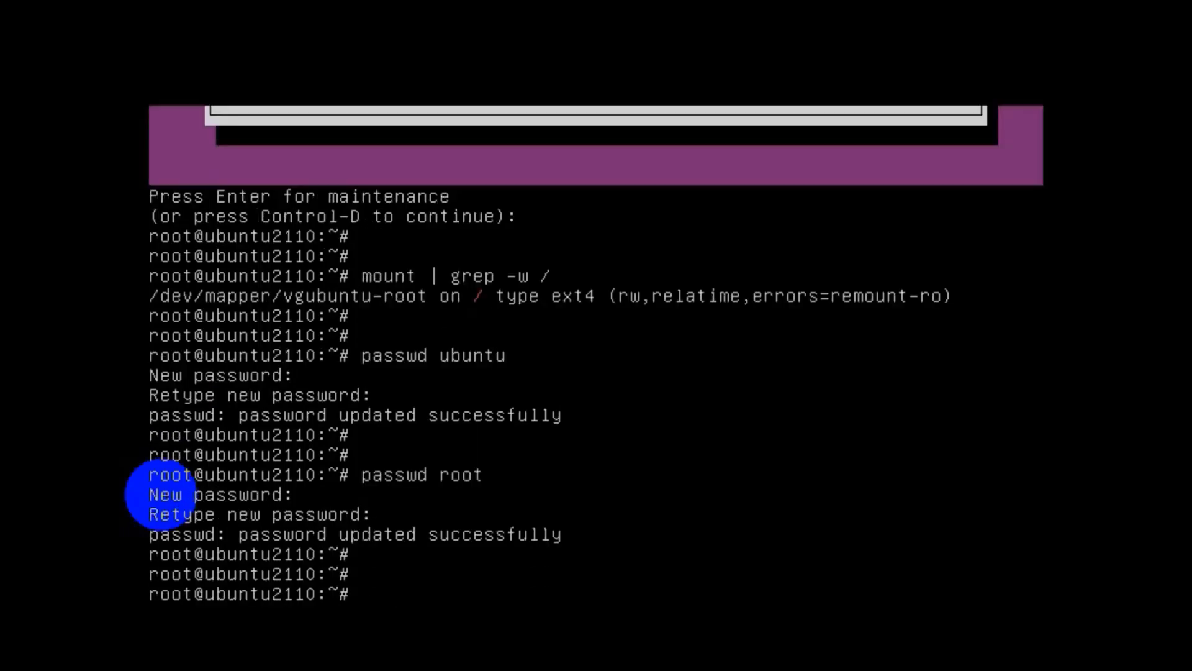
Reboot the virtual machine with init 6.
text(init)
key(BackSpace)
text(6)
key(Return)
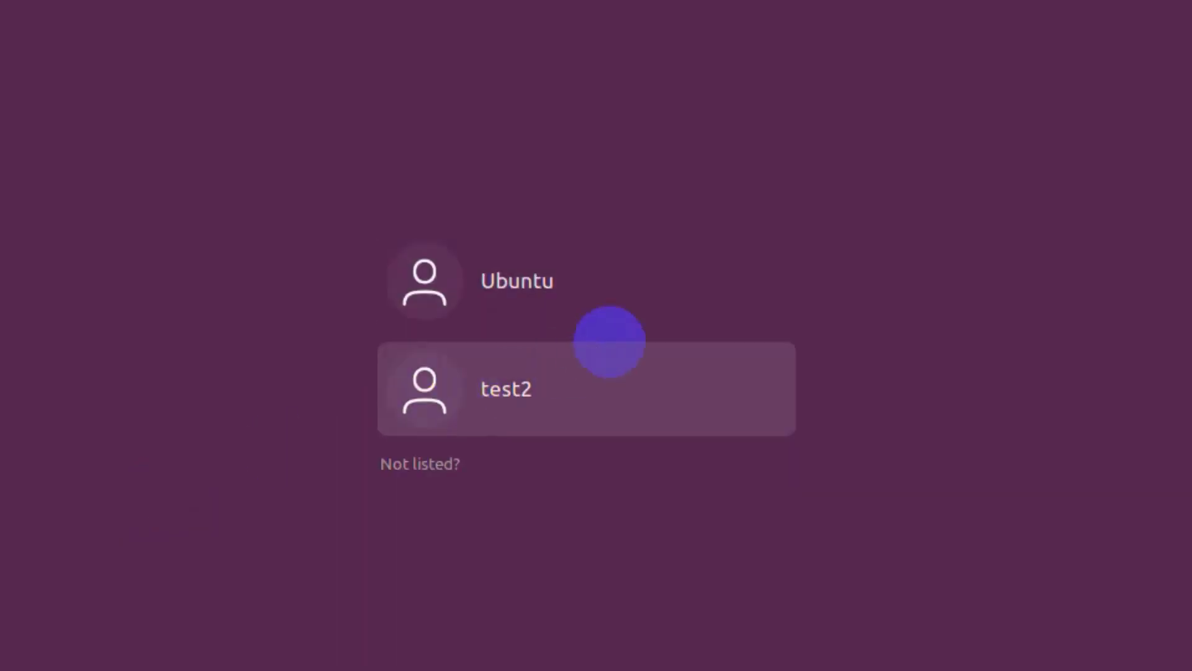
Log in as ubuntu with its new password and run whoami, returning ubuntu.
click(602, 285)
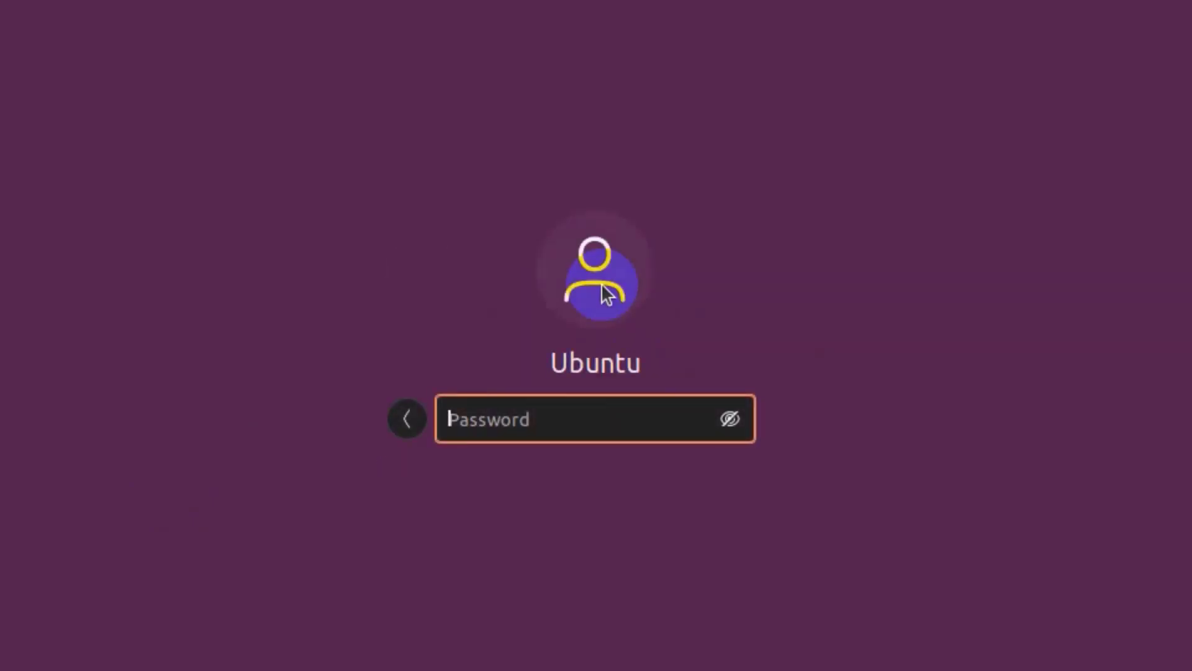
text(••••••••••)
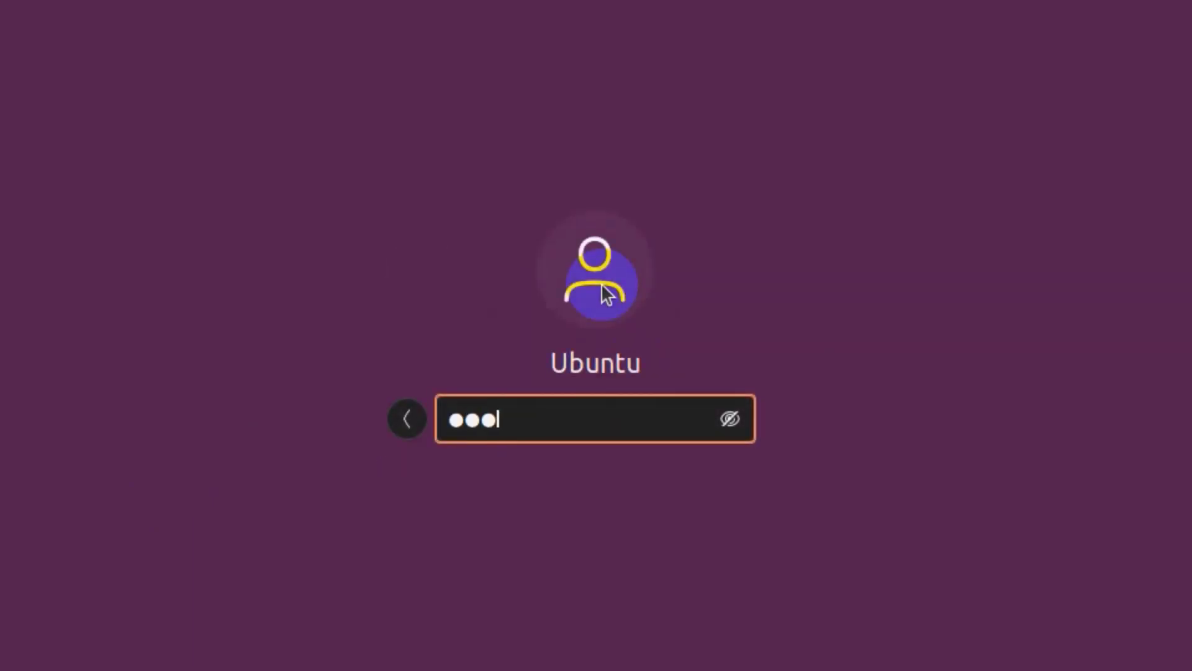
text(•)
key(Return)
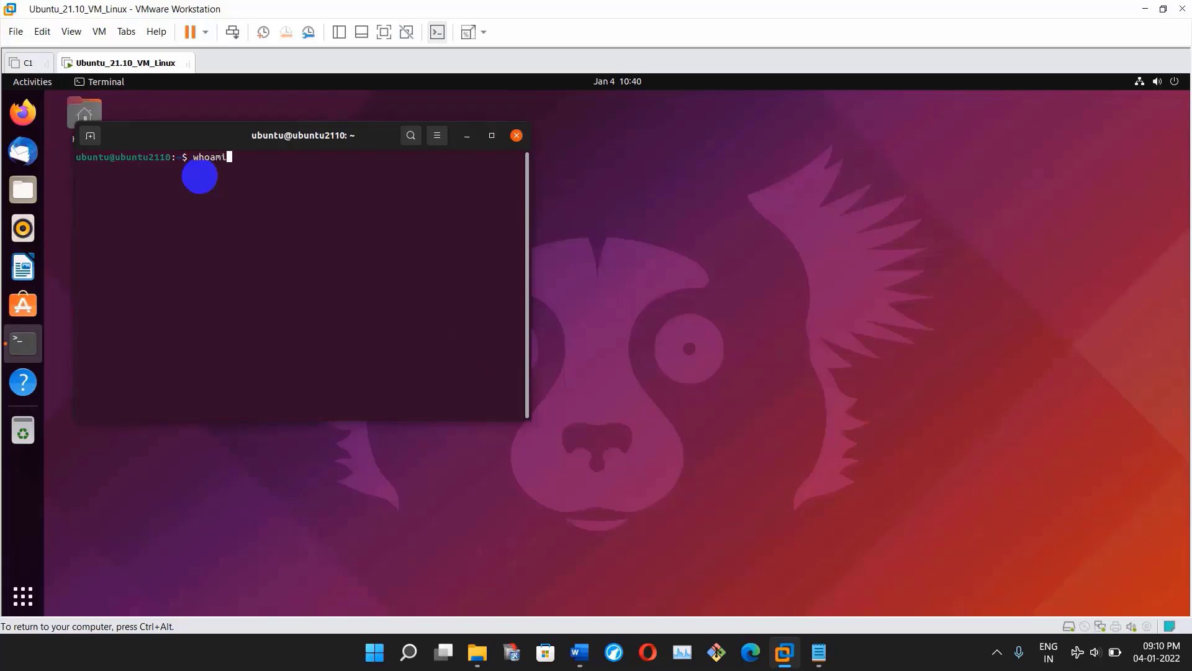
key(Return)
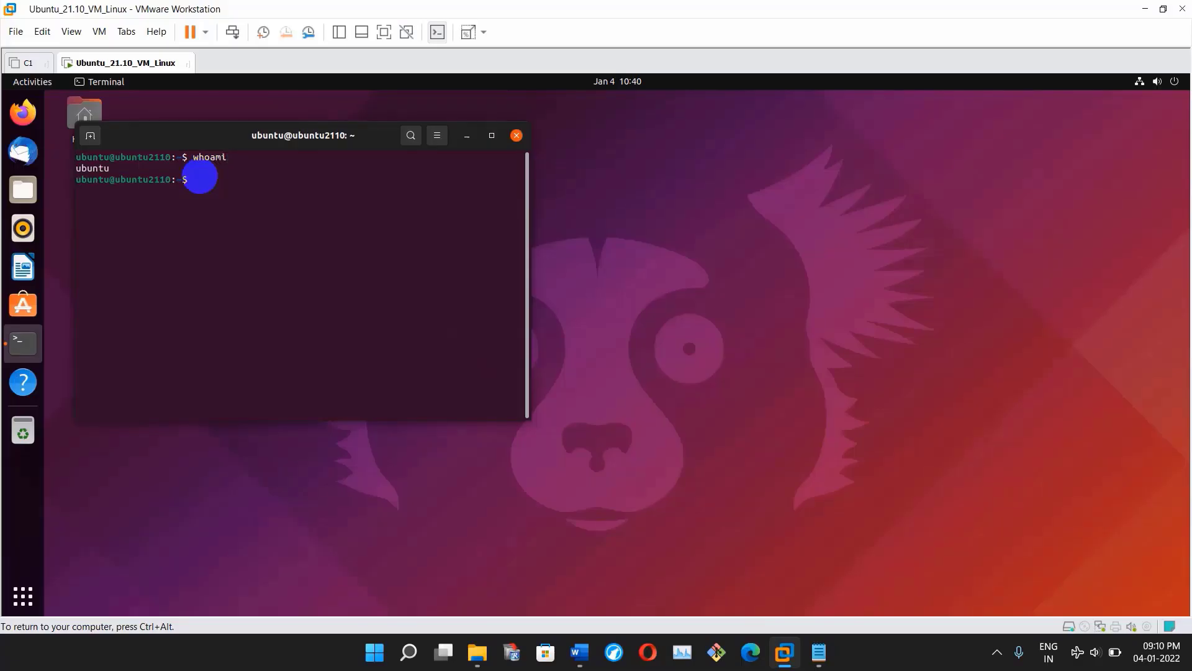
Switch to the test2 account and log in with its password.
key(ctrl+alt)
click(1145, 75)
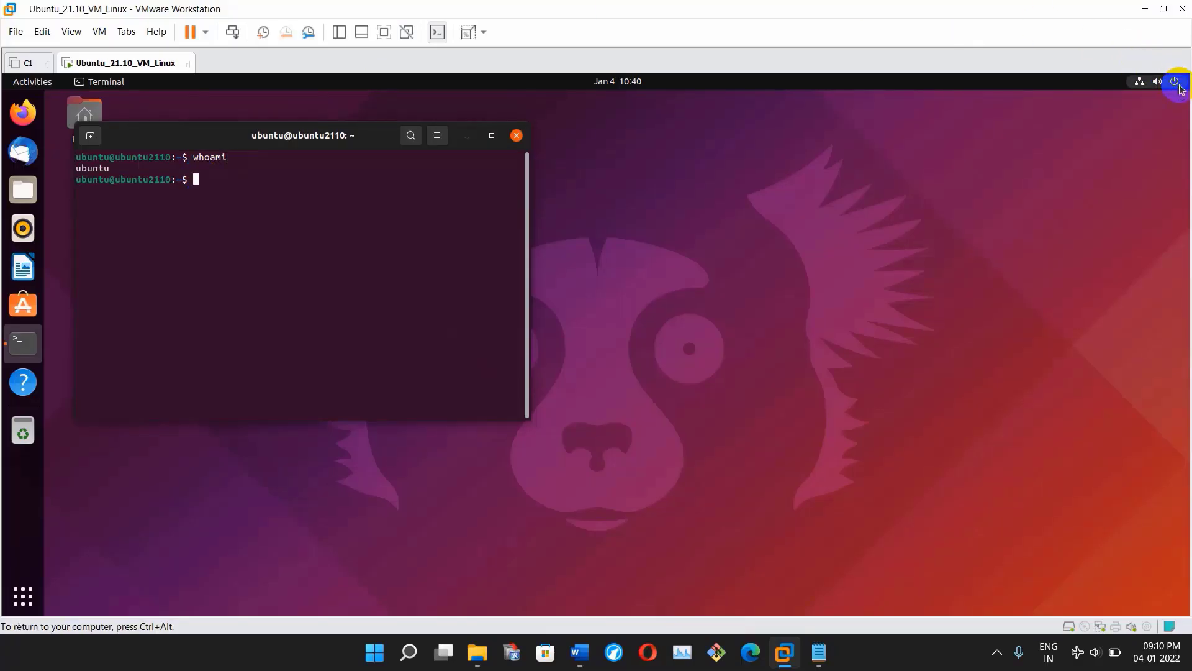
click(1156, 81)
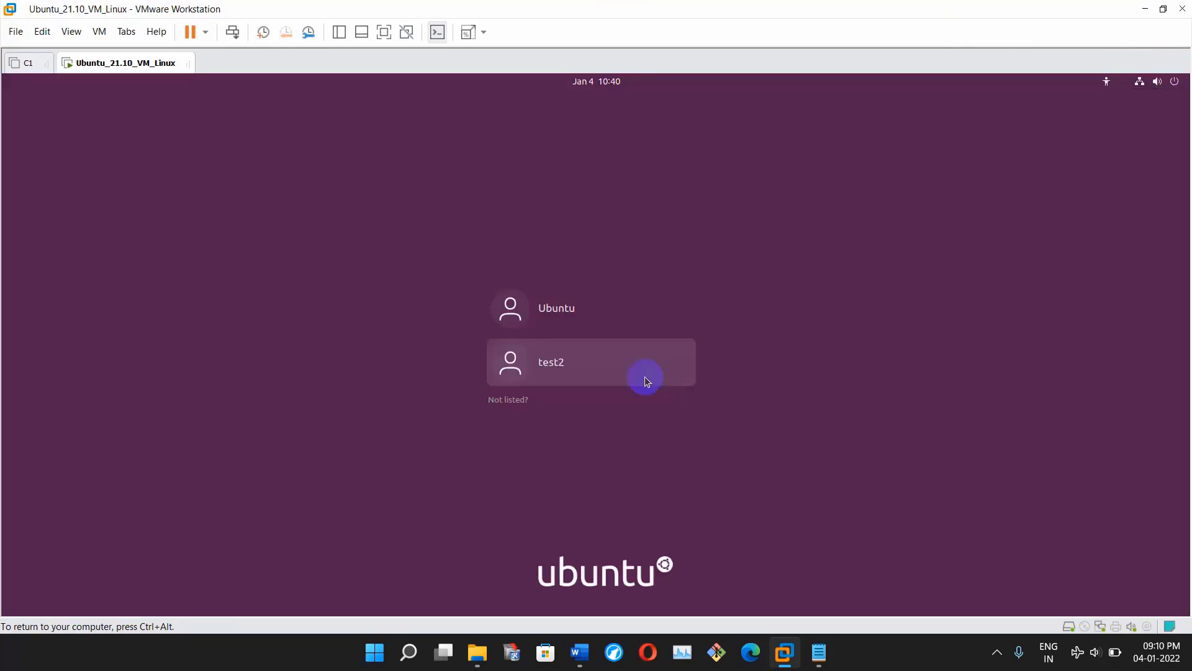
click(645, 376)
text(t)
key(Return)
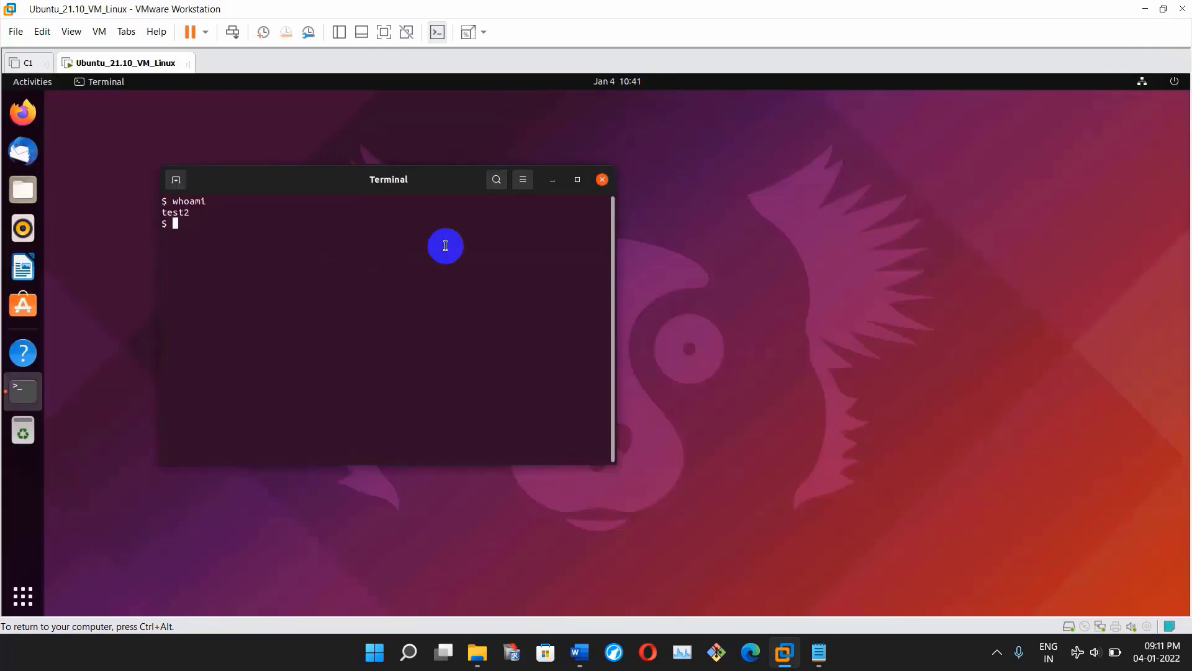
Log out of test2 via Power Off / Log Out > Log Out and confirm.
click(1175, 83)
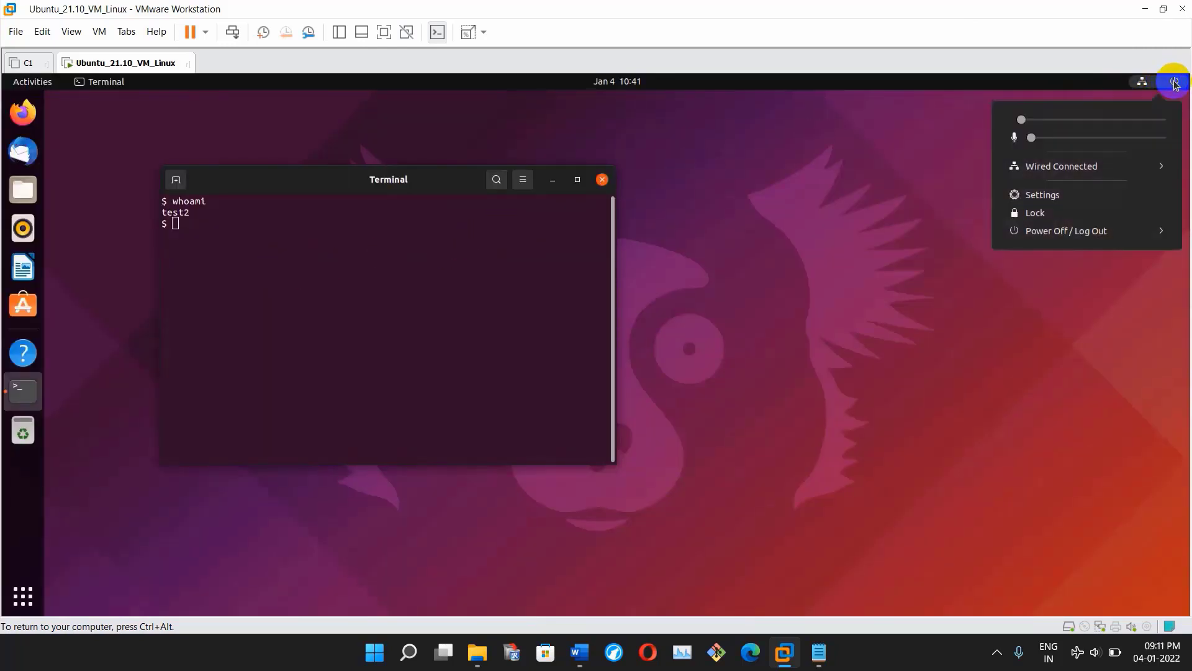
click(1105, 231)
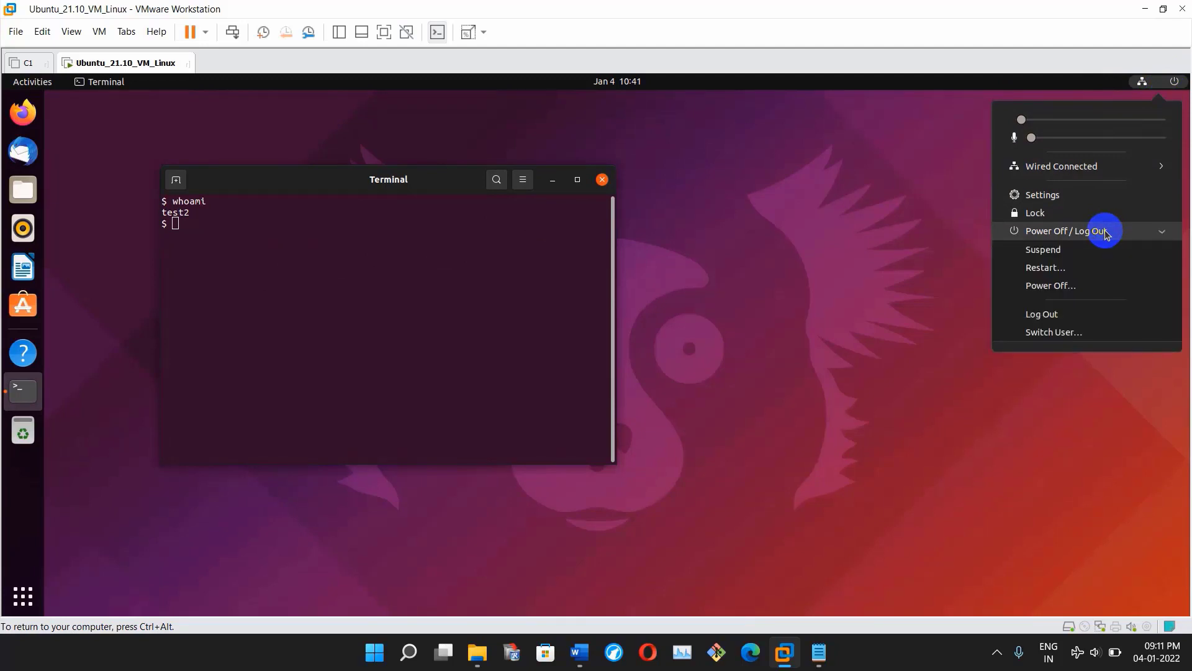
click(1063, 317)
click(667, 385)
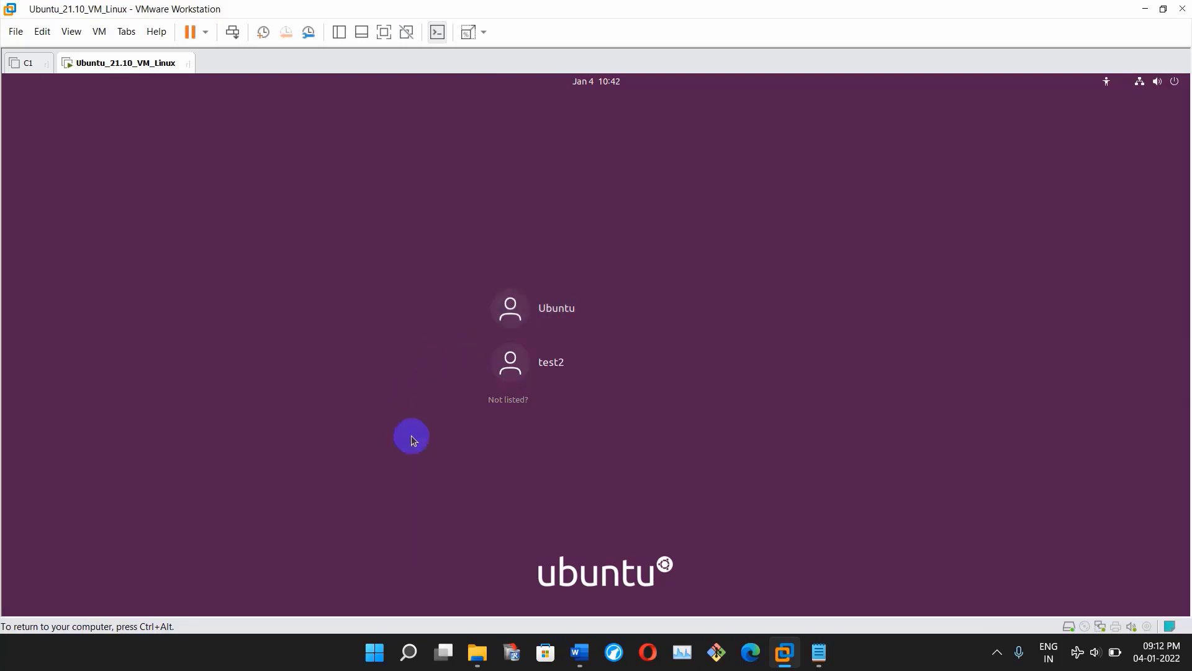
click(525, 401)
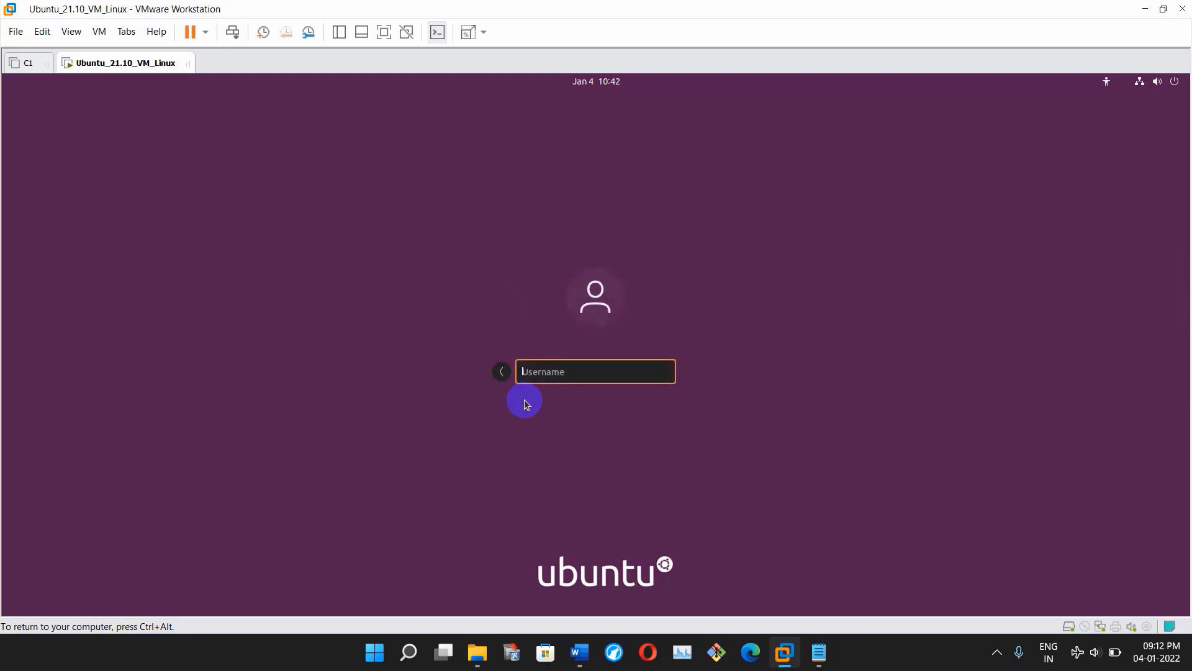
text(roll)
key(Return)
text(•••••••••••)
key(Return)
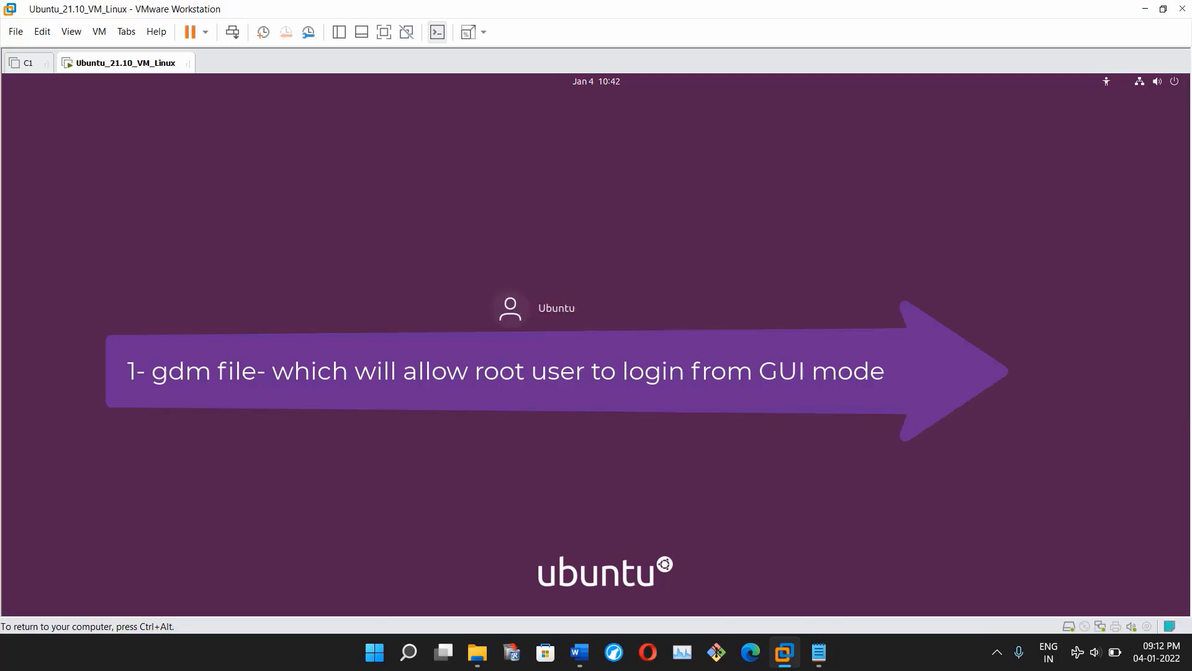
click(558, 326)
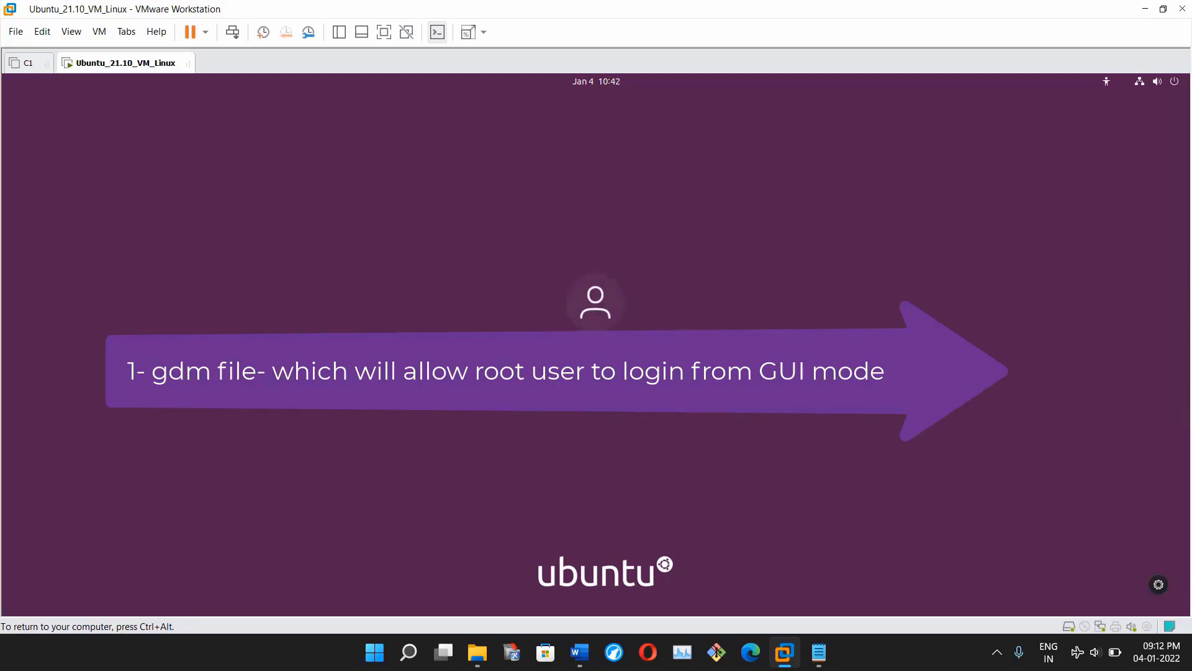
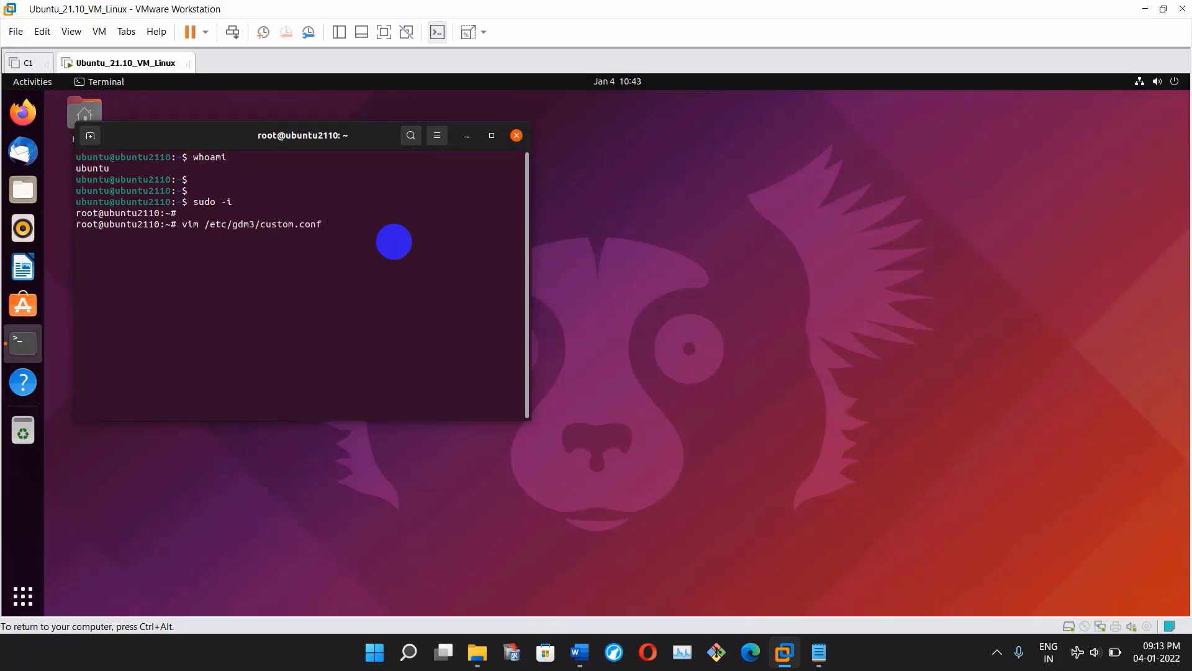
Insert an AllowRoot=True line above [security] in /etc/gdm3/custom.conf and save with :wq!
key(Return)
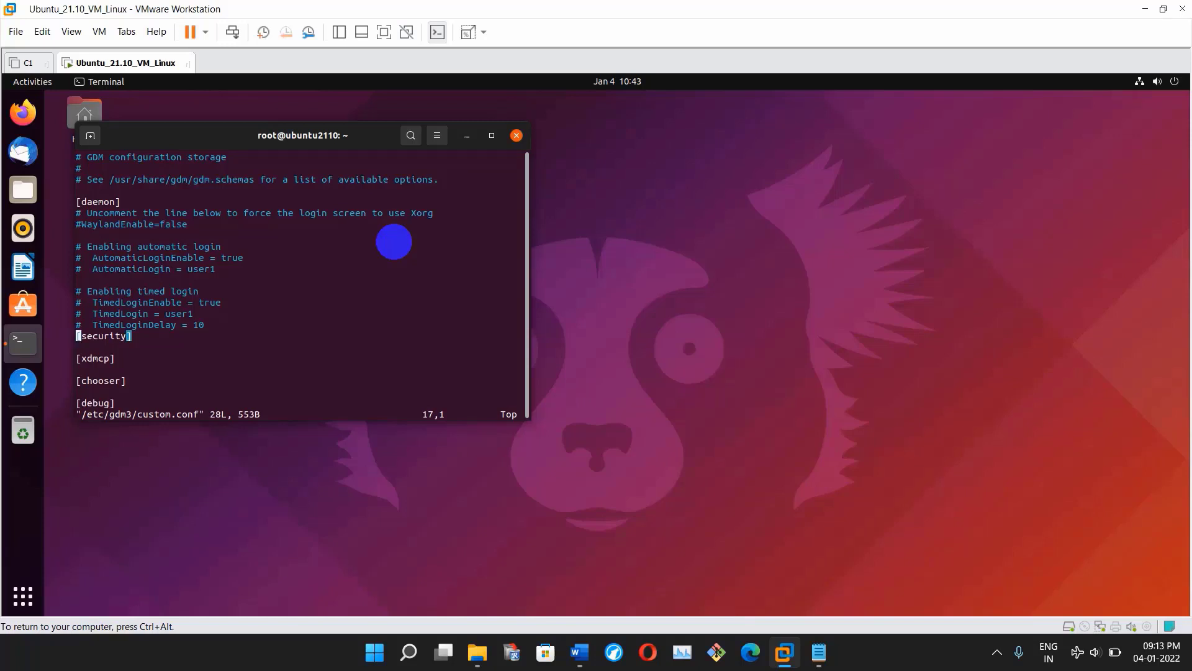
text(O#)
key(BackSpace)
key(BackSpace)
key(BackSpace)
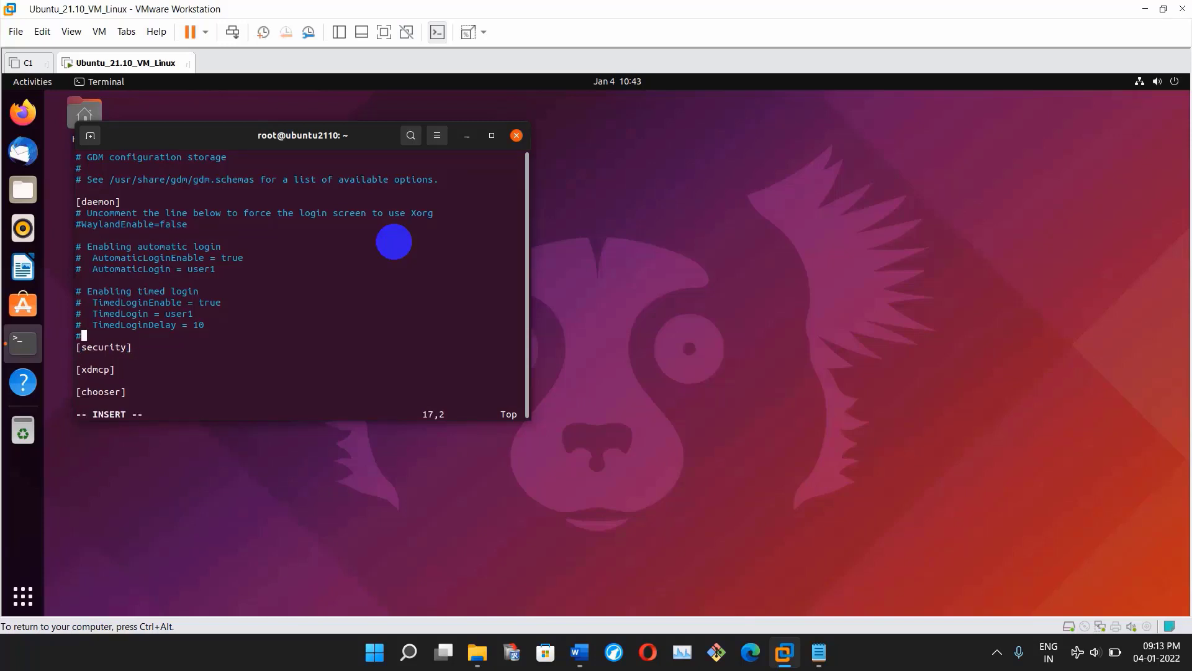
text(AllowRoot=True)
key(Escape)
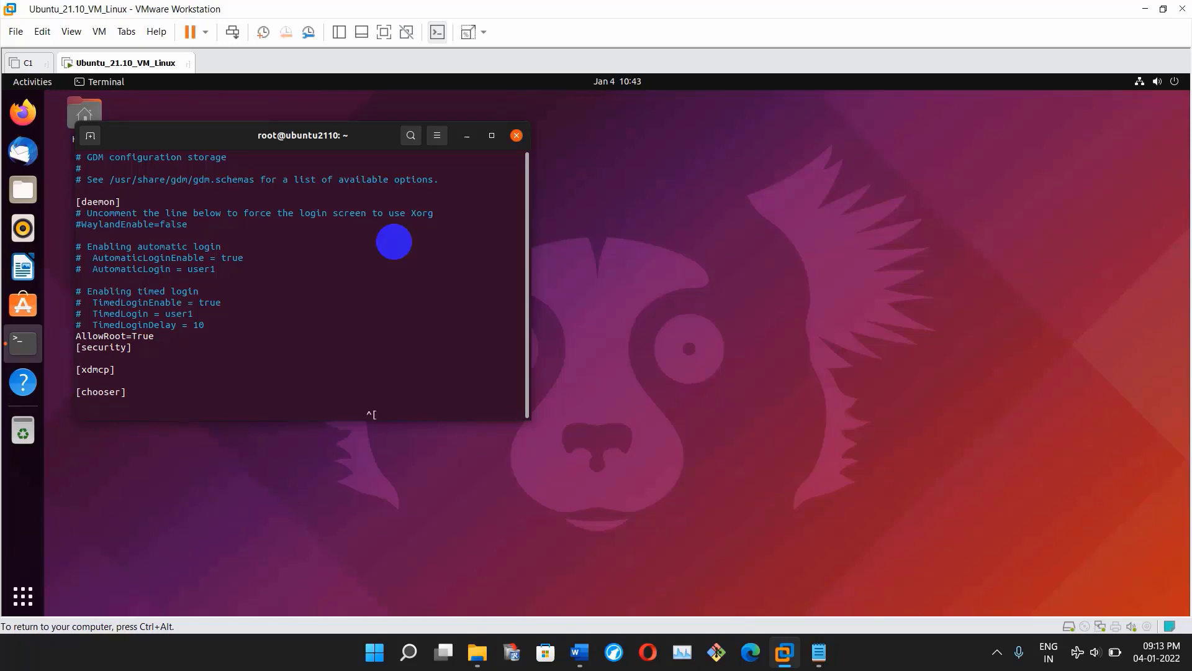
text(:wq!)
key(Return)
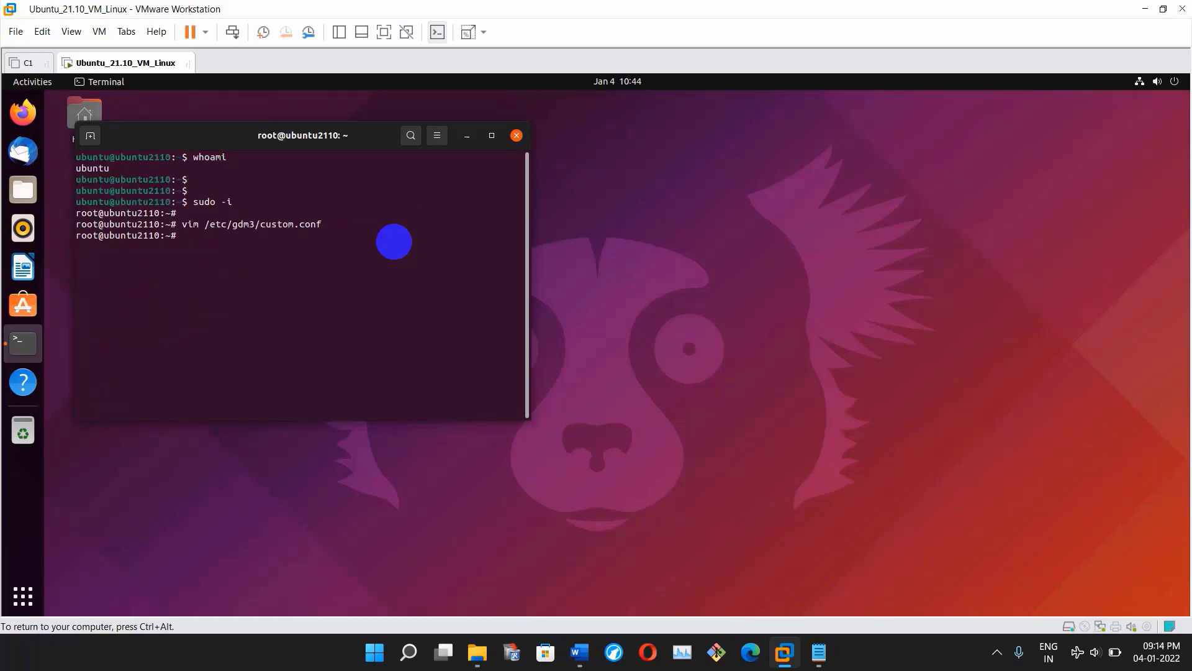
Open /etc/pam.d/gdm-password in vim in a maximized terminal, with line numbers shown.
key(Return)
text(vim /etc/)
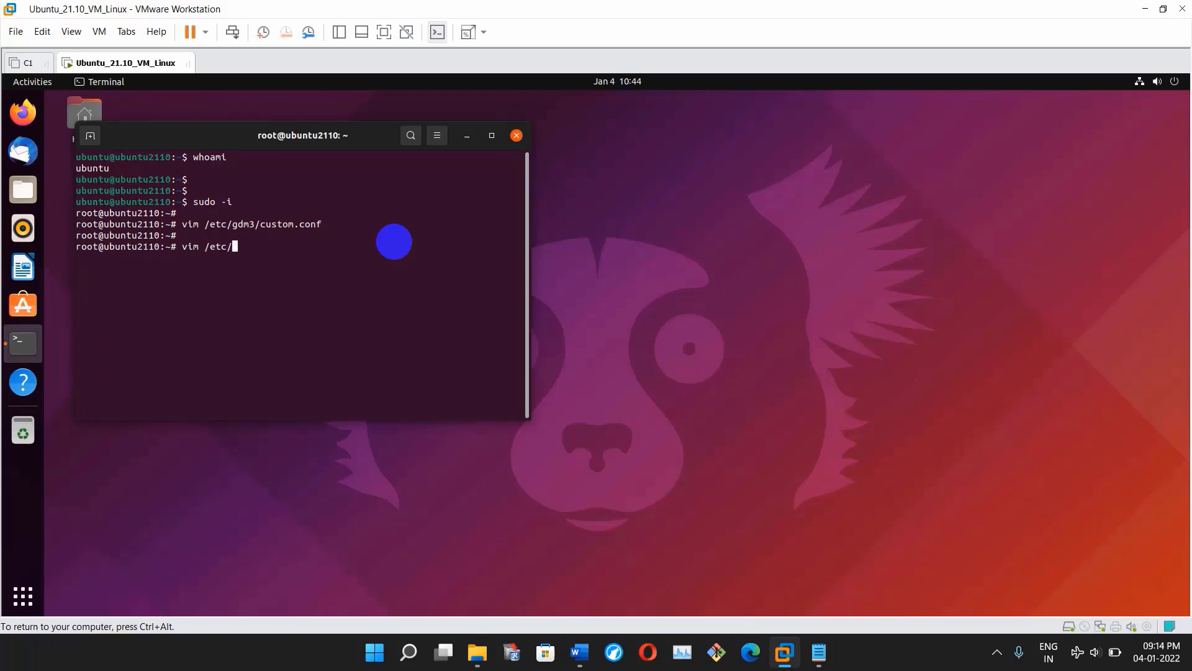
text(pam.d/gdm-p)
key(Tab)
key(Return)
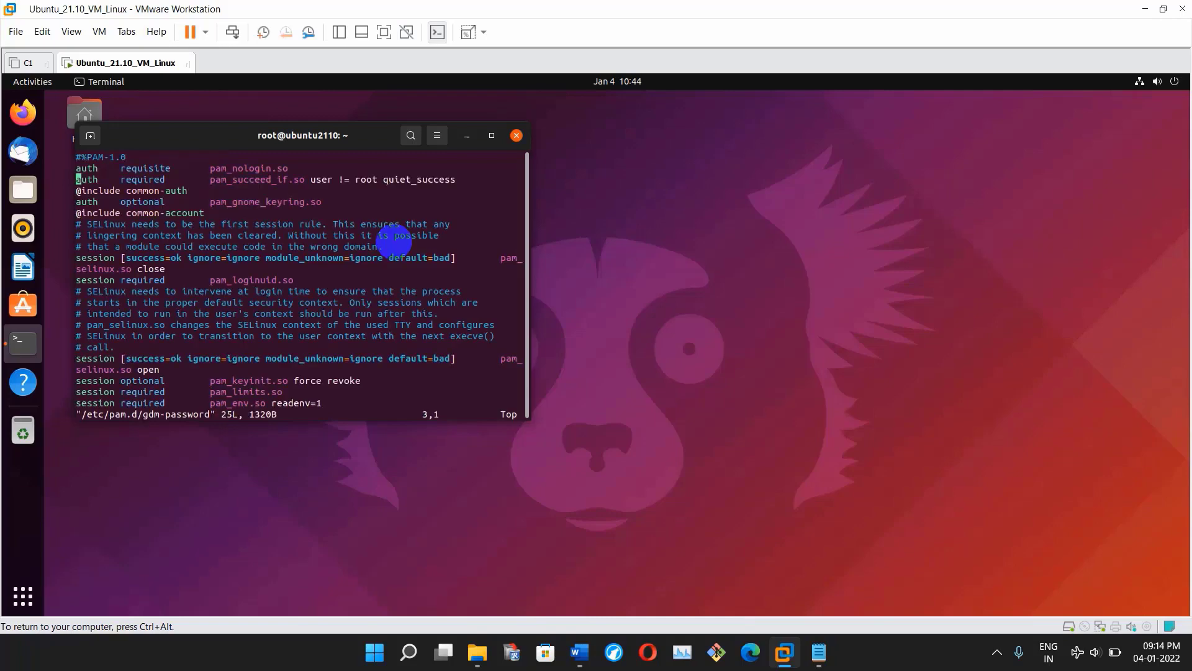
click(492, 136)
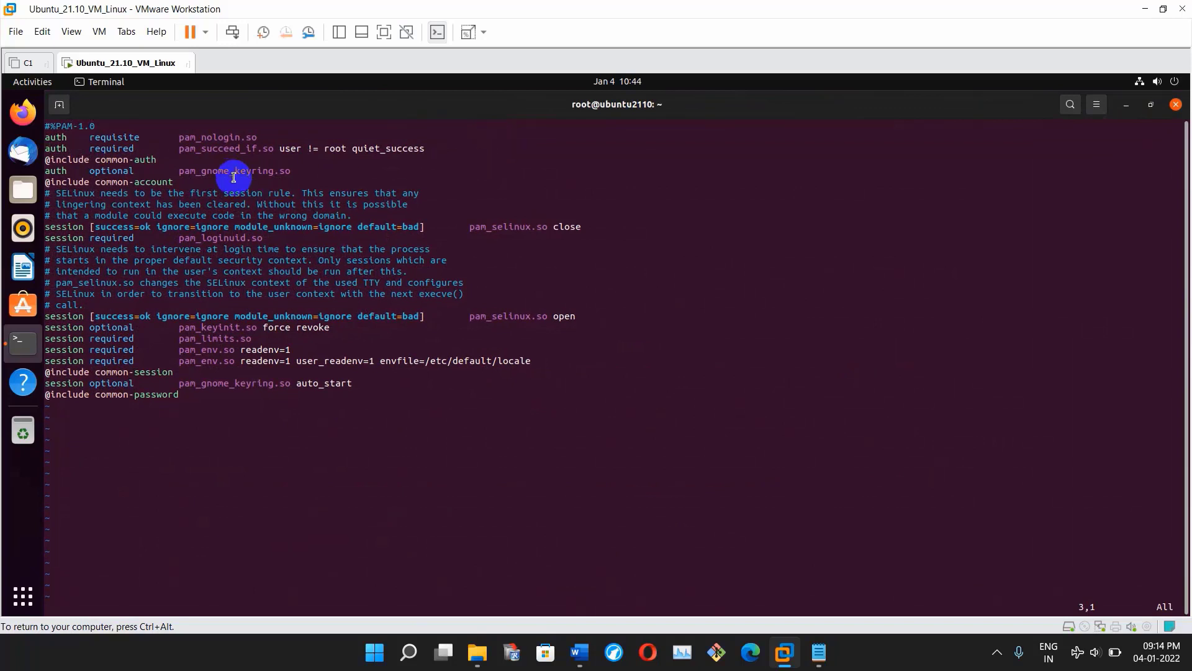
text(:se nu)
key(Return)
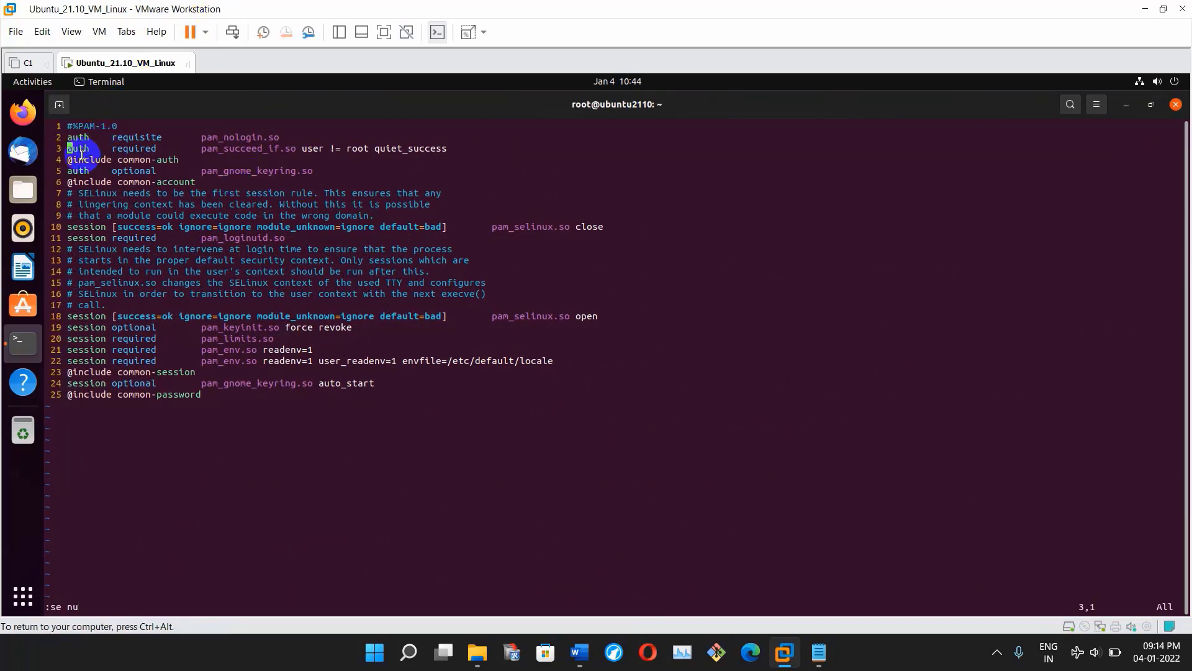
Comment out the line 3 pam_succeed_if.so user != root rule with # and save with :wq!
drag(69, 149, 436, 148)
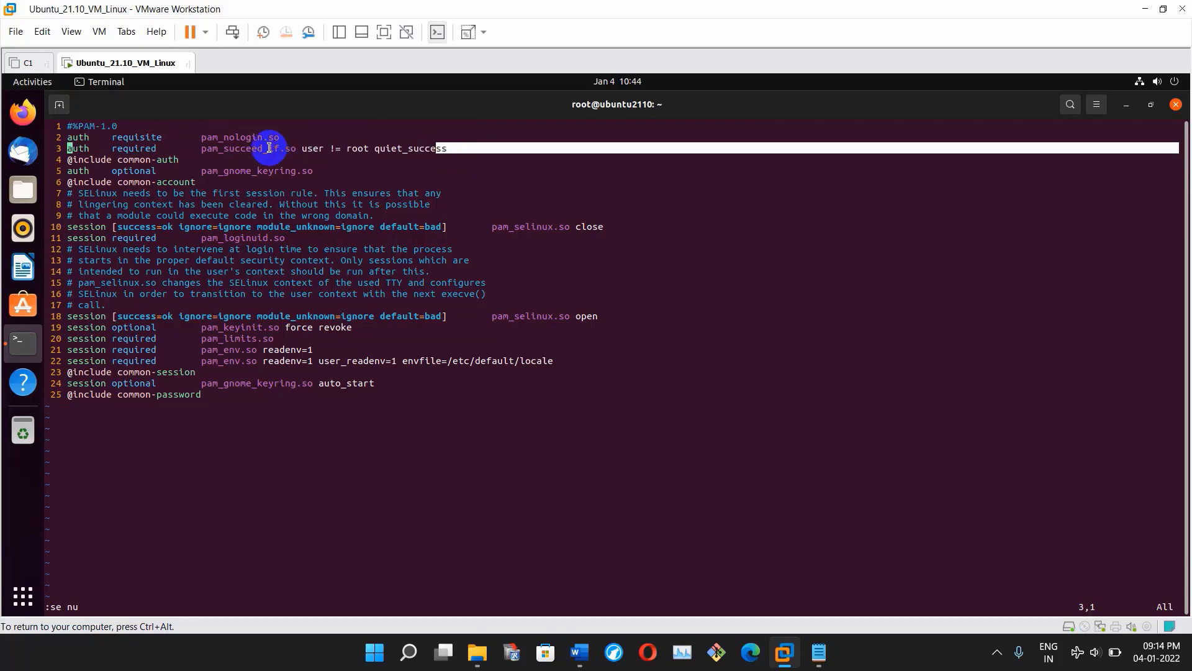
key(i)
text(#)
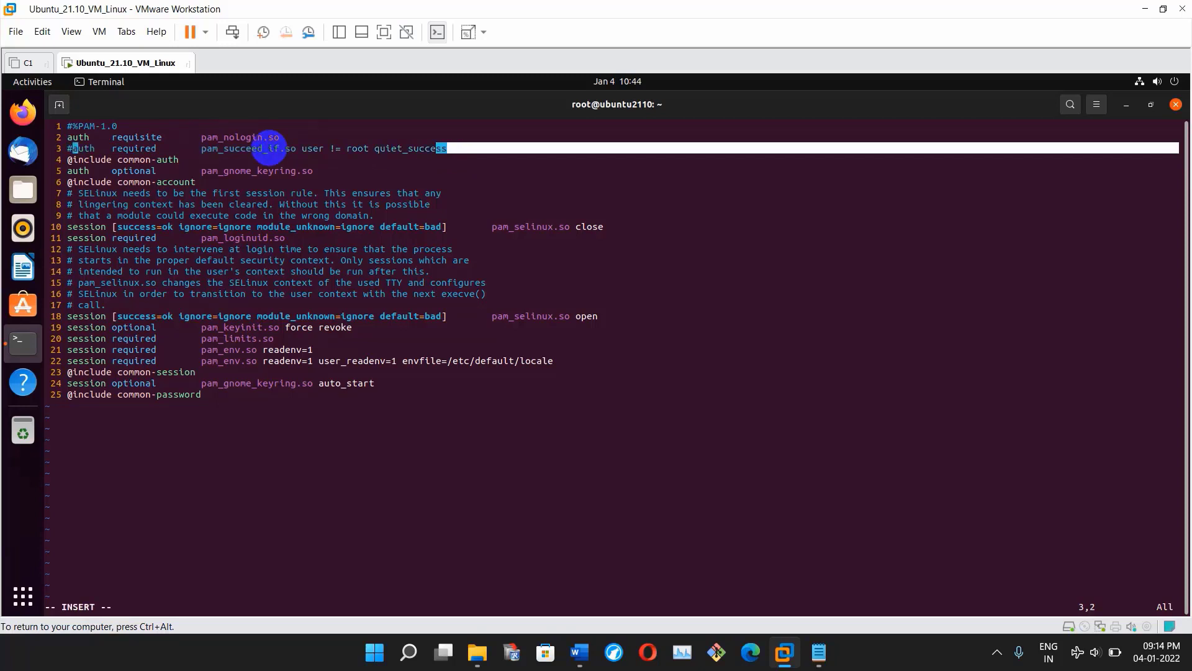
key(Escape)
text(:wq!)
key(Return)
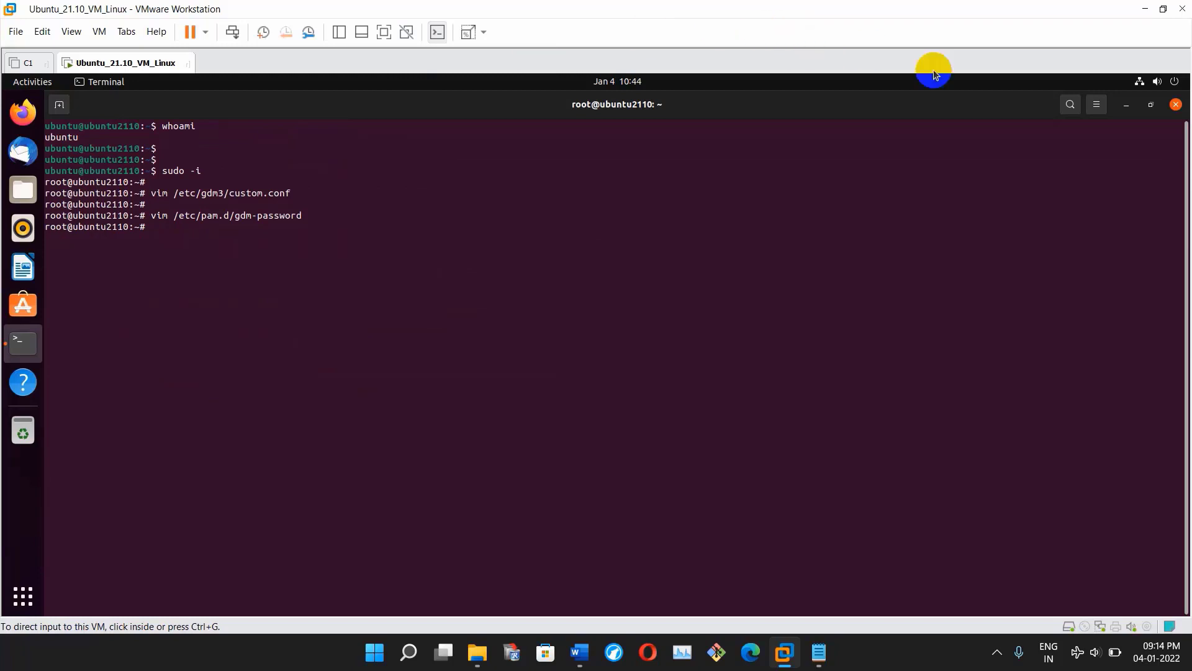
Log out of the ubuntu session from the system menu's Power Off / Log Out options.
click(1174, 82)
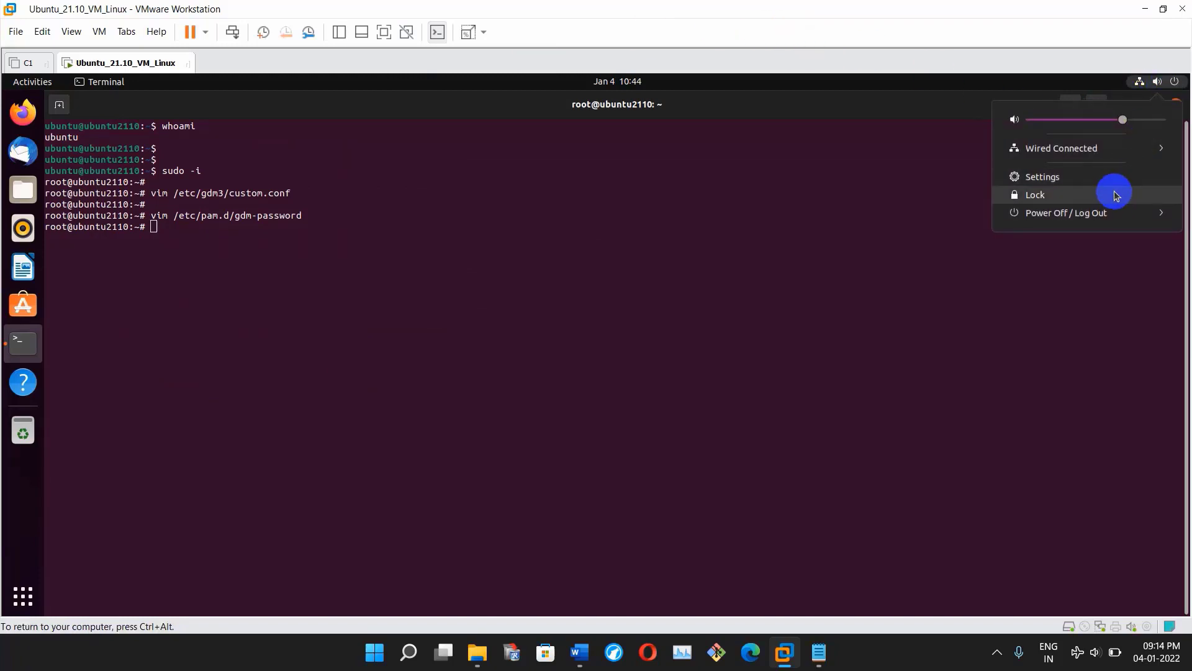
click(1110, 213)
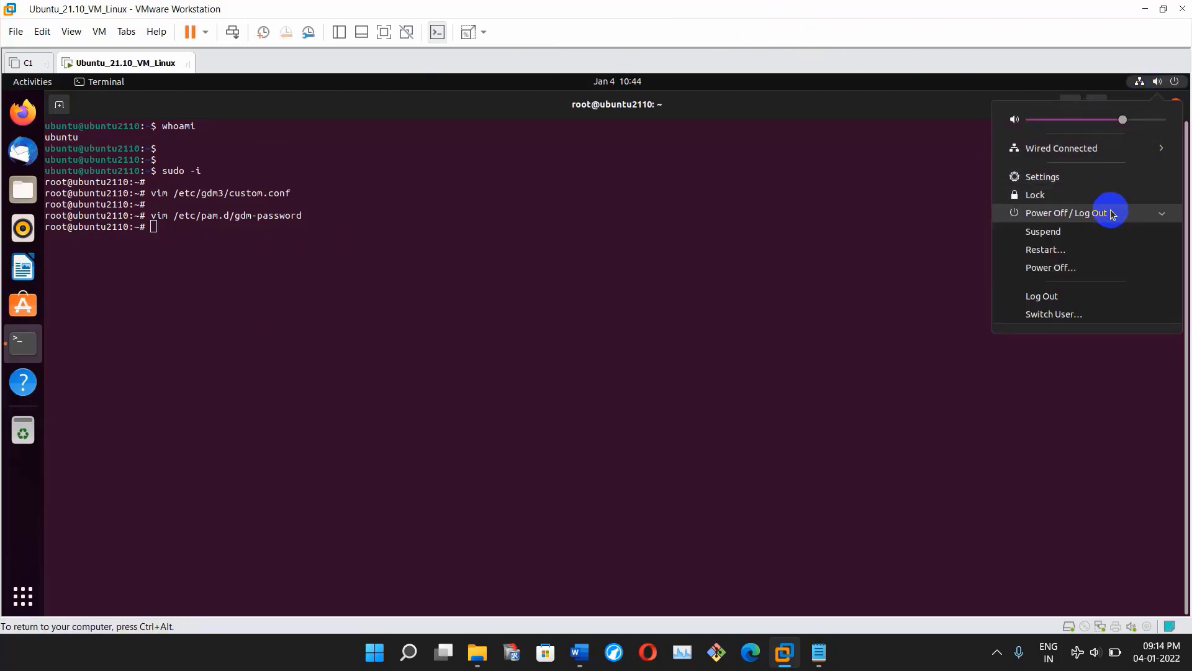
click(1056, 296)
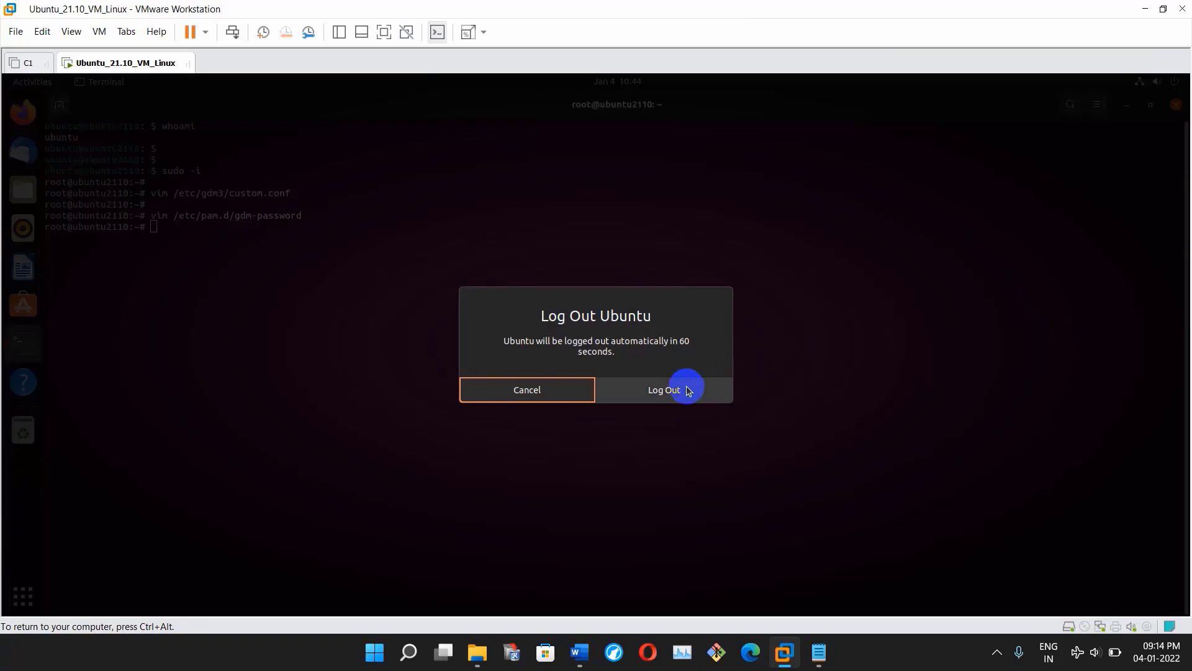
click(687, 389)
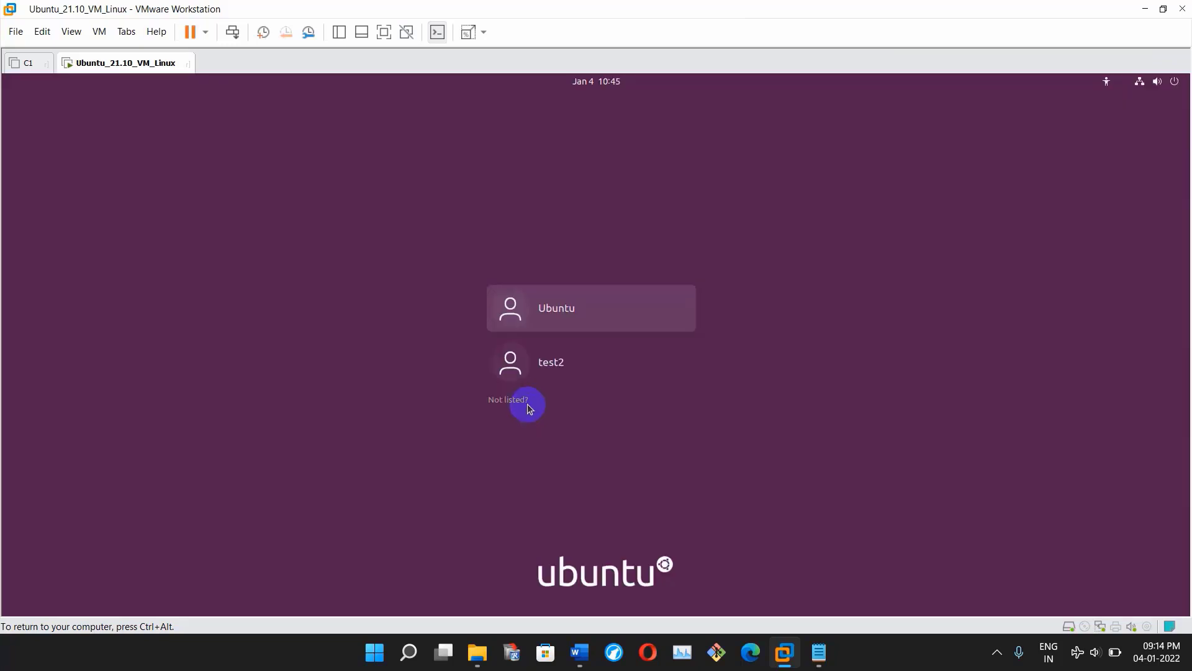
Sign in through Not listed? as user root with the root password.
click(529, 408)
click(573, 368)
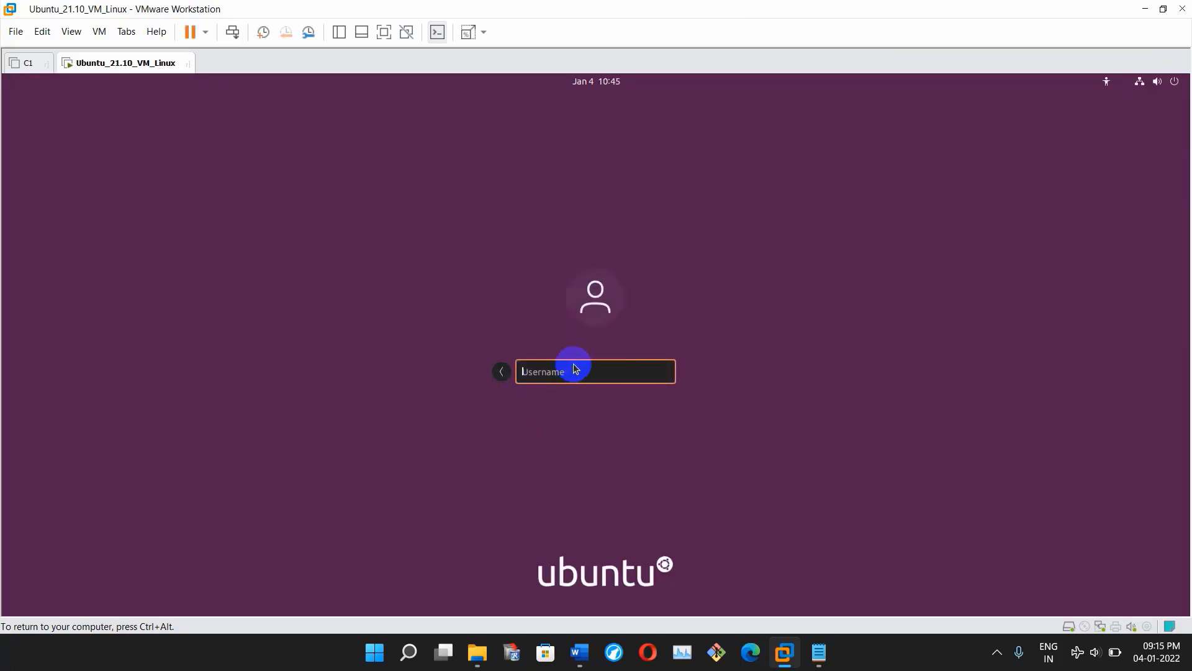
text(root)
key(Return)
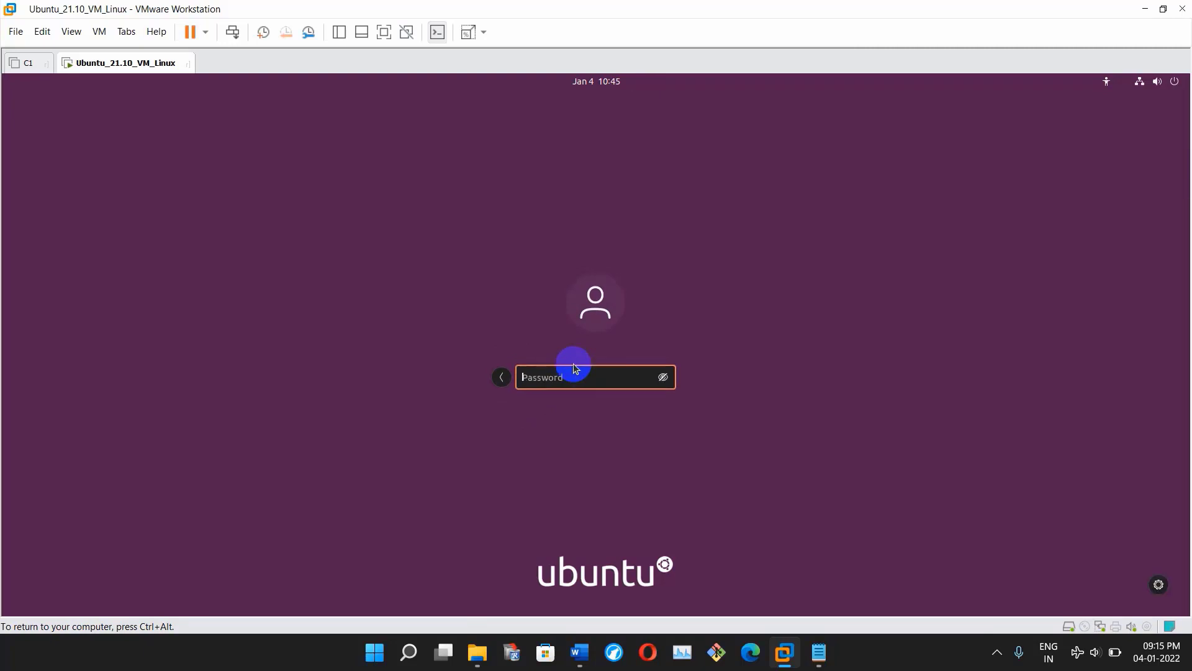
text(••••••••••)
key(Return)
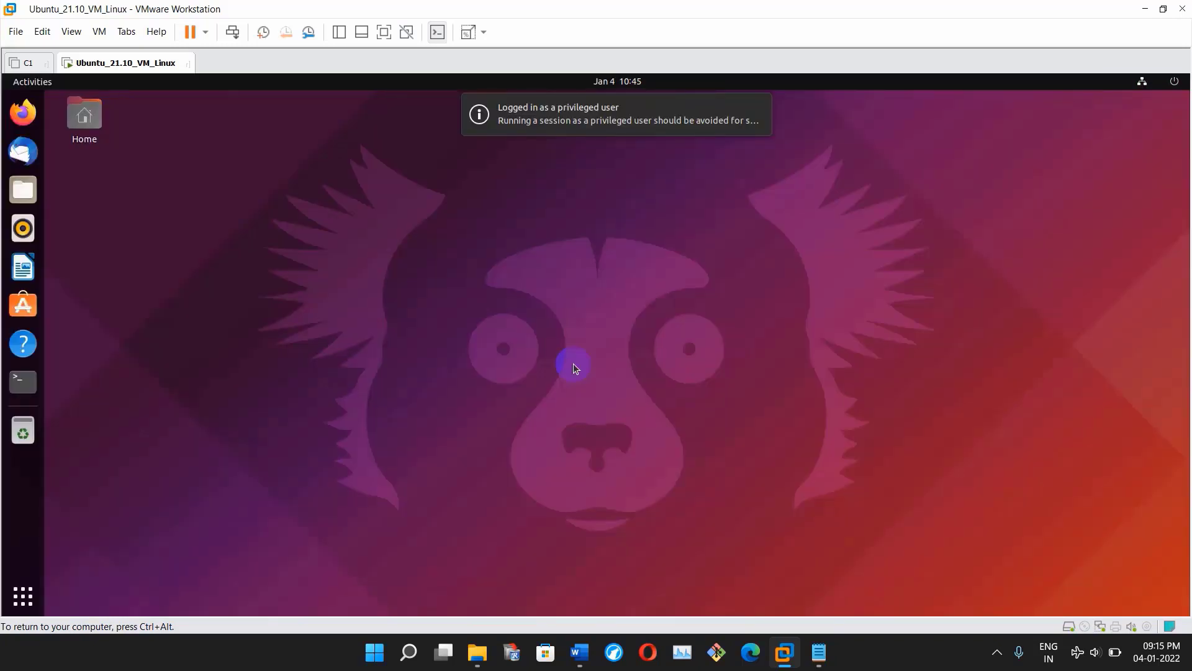
Launch a terminal, run whoami to confirm it prints root, and move the window upper right.
click(26, 382)
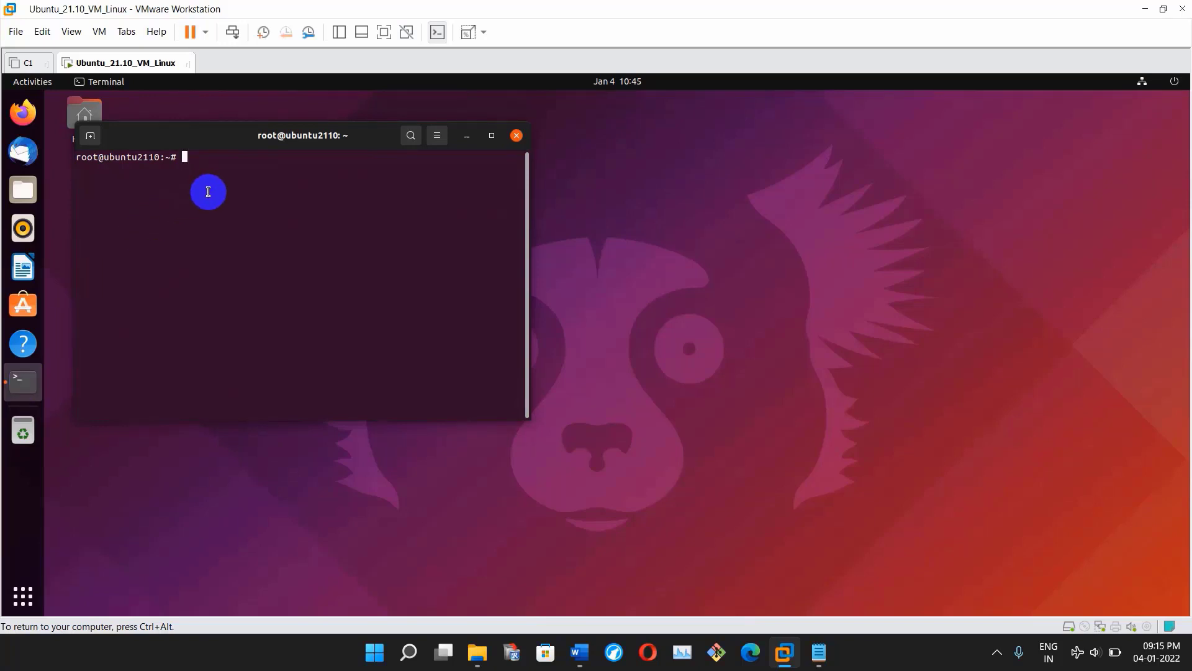
text(whoami)
key(Return)
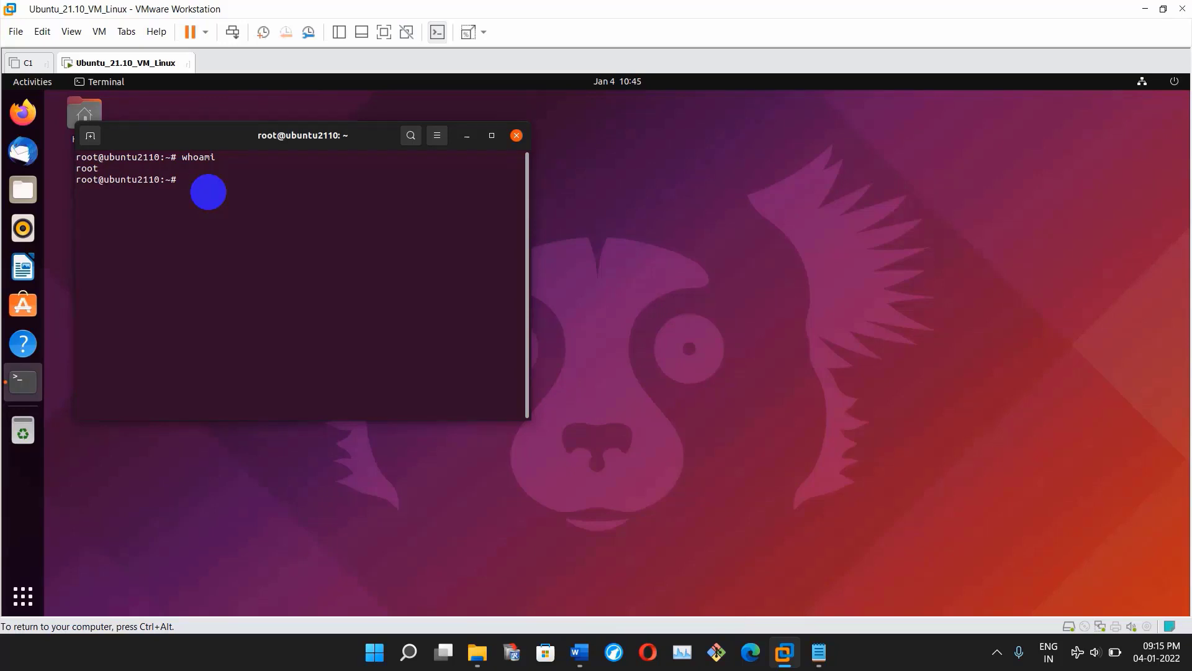
drag(248, 136, 881, 162)
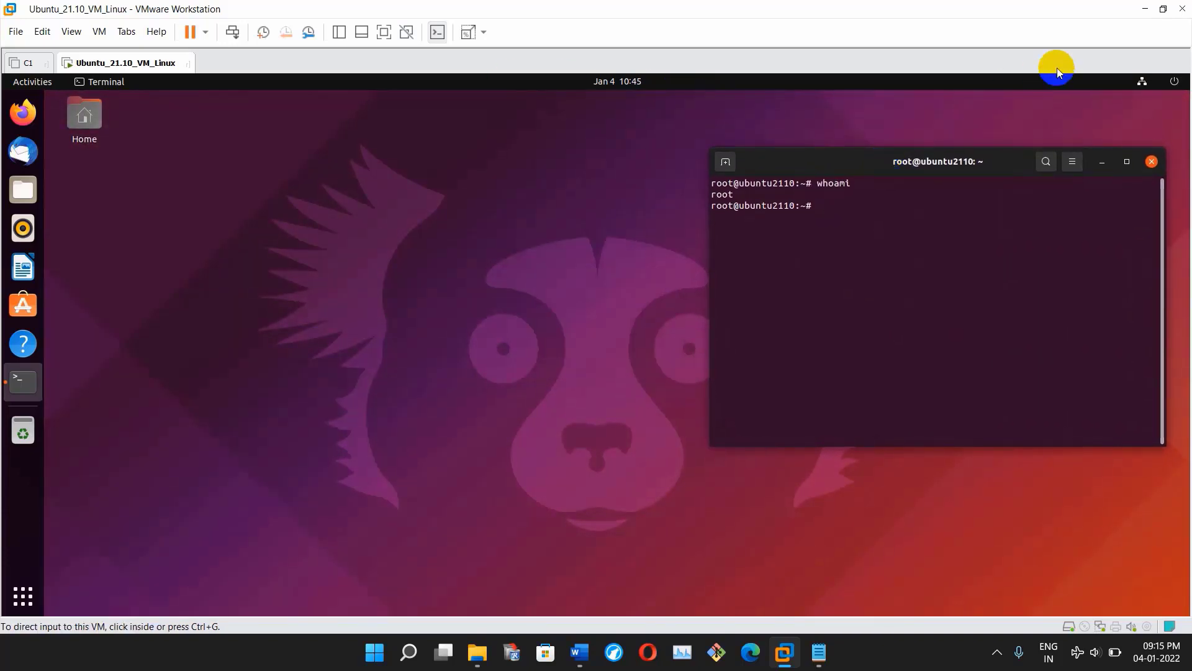